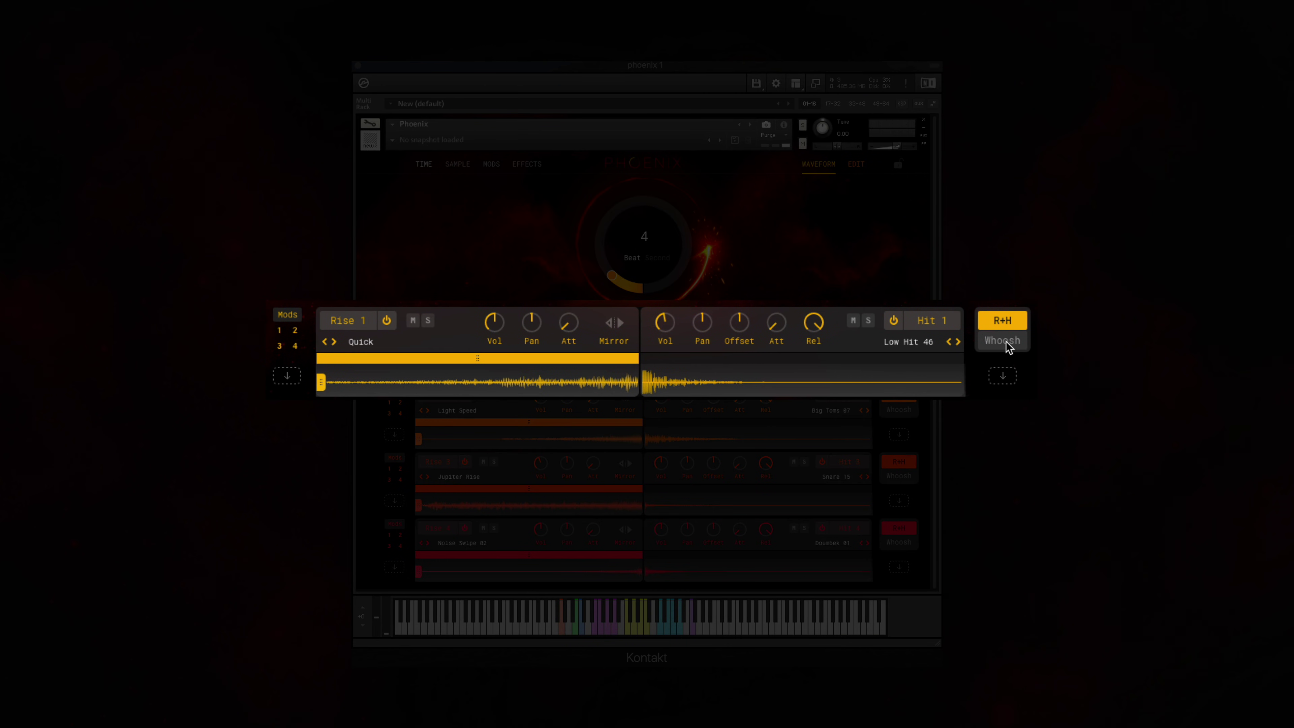
Switch the first engine to Whoosh mode and back to R+H
left_click(1006, 342)
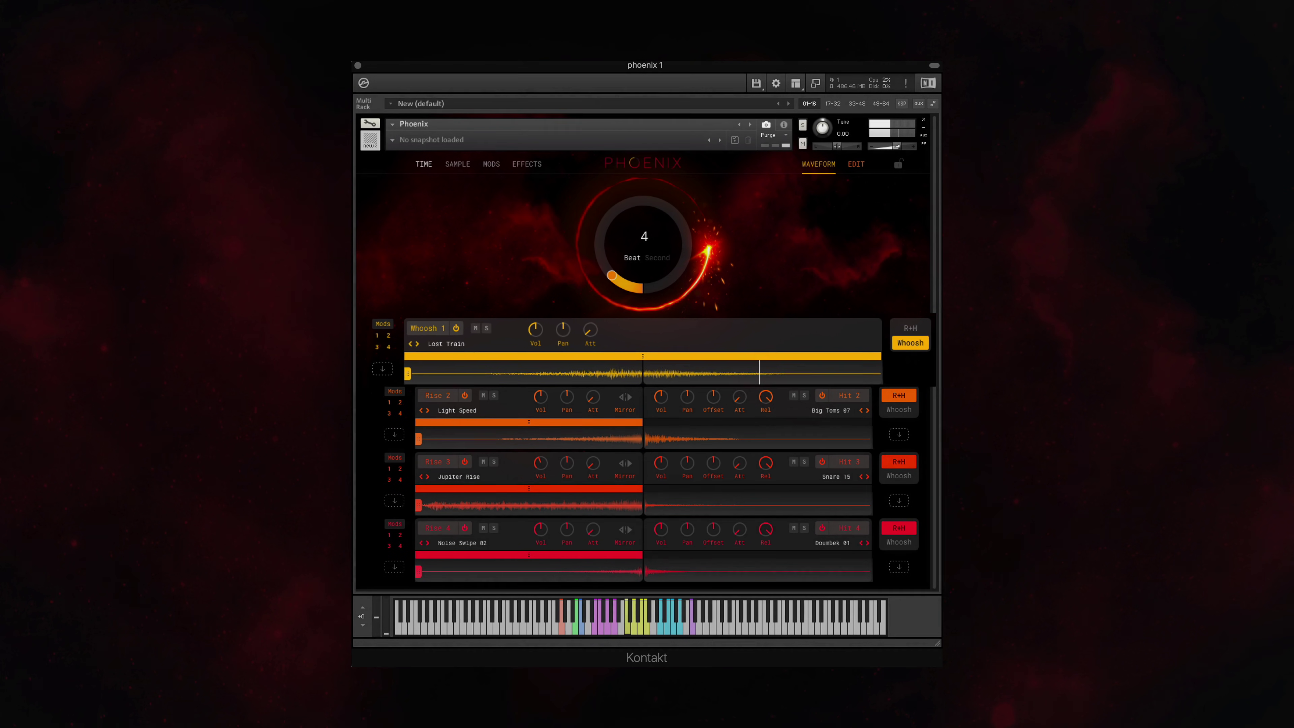
left_click(903, 330)
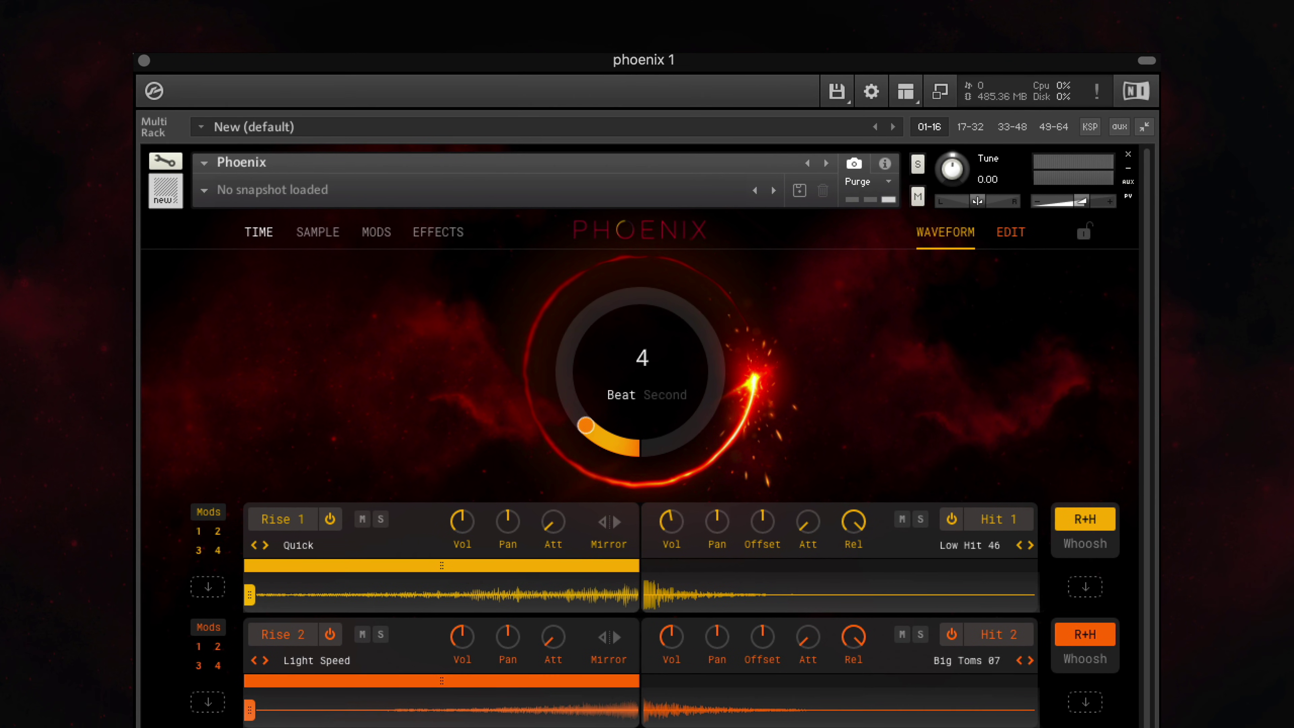
Toggle the time unit to Second and back to Beat, and try rise lengths of 1 and 8 beats before settling on 2
left_click(658, 402)
left_click(623, 400)
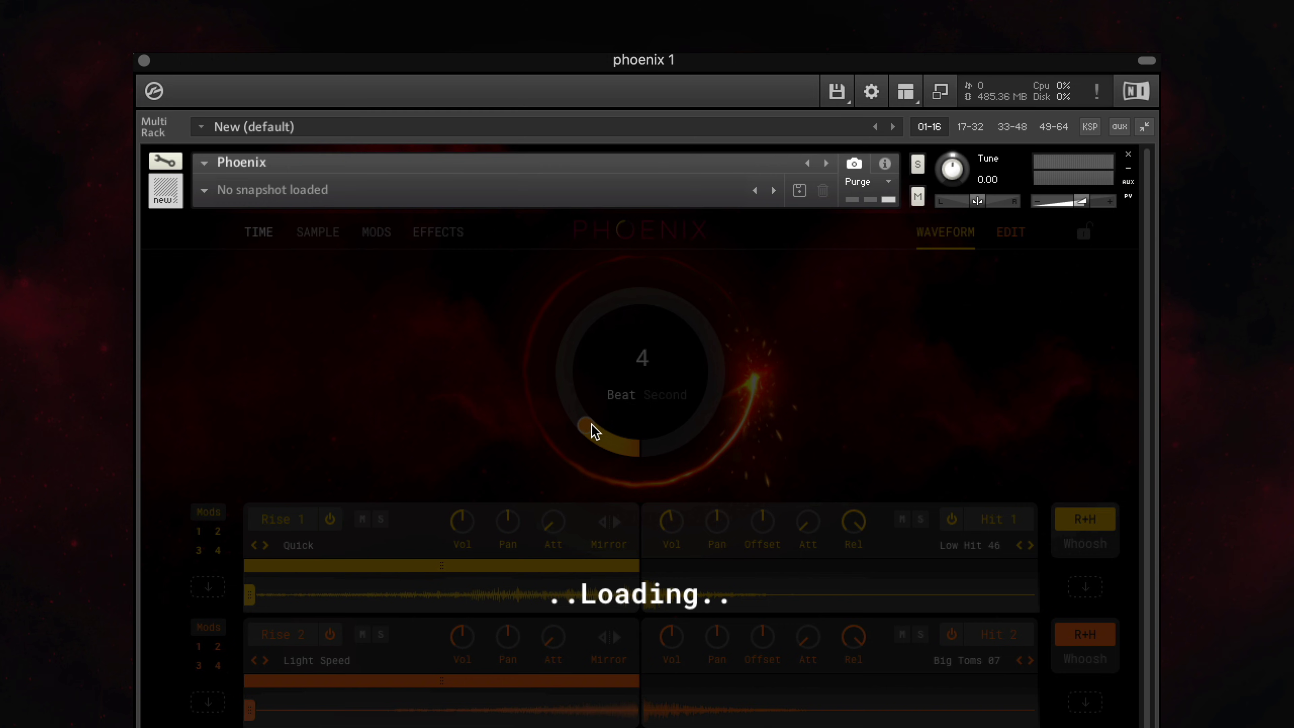
left_click_drag(597, 449, 598, 475)
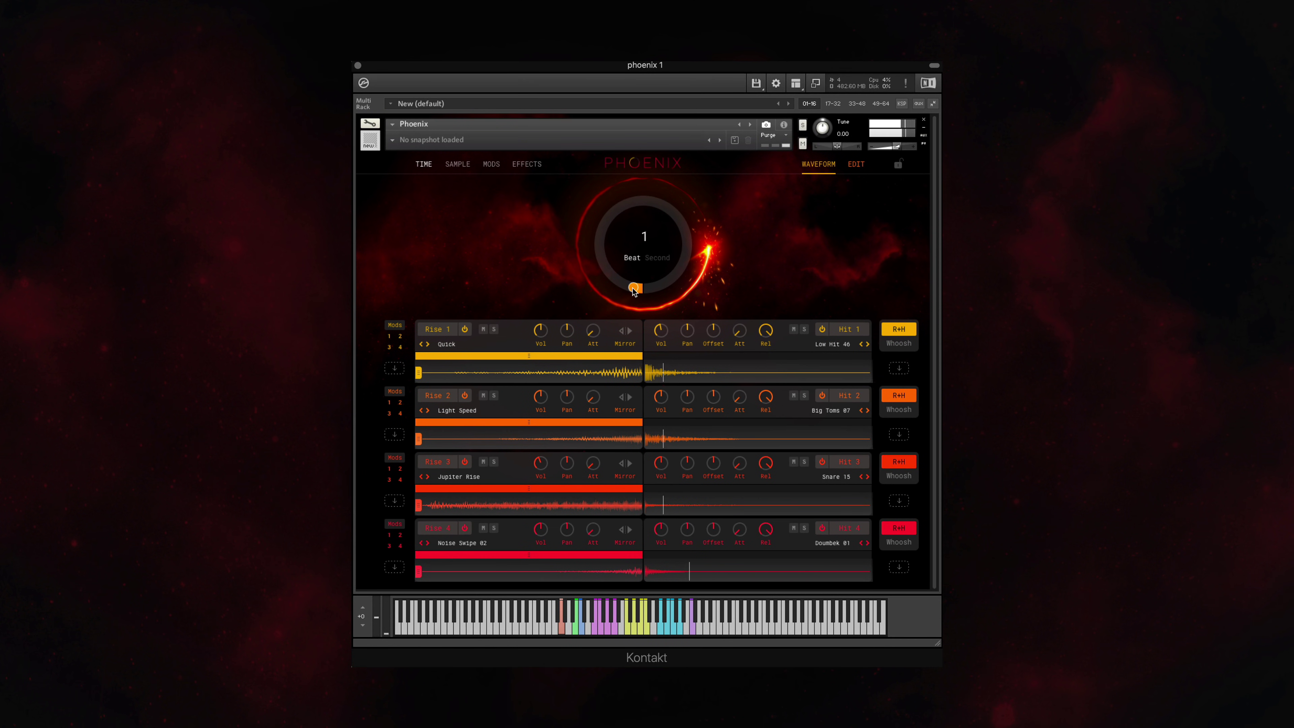
left_click_drag(633, 291, 621, 251)
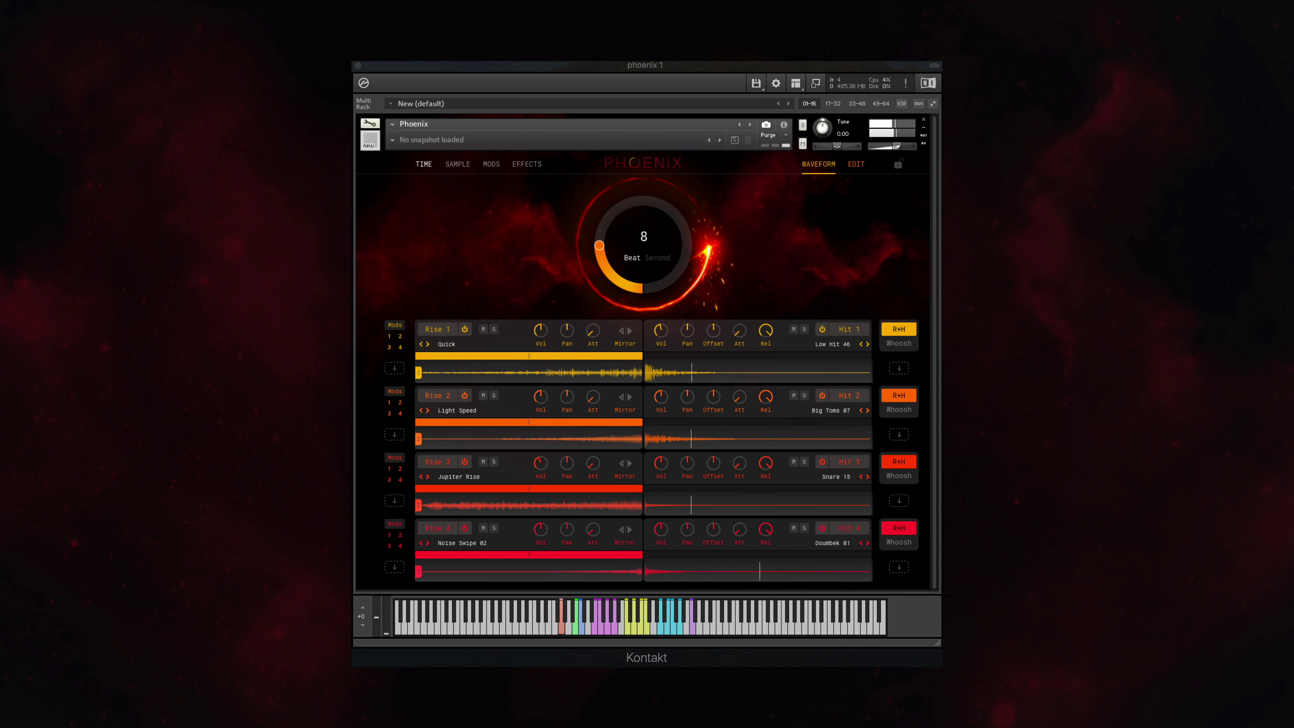
left_click_drag(599, 246, 605, 290)
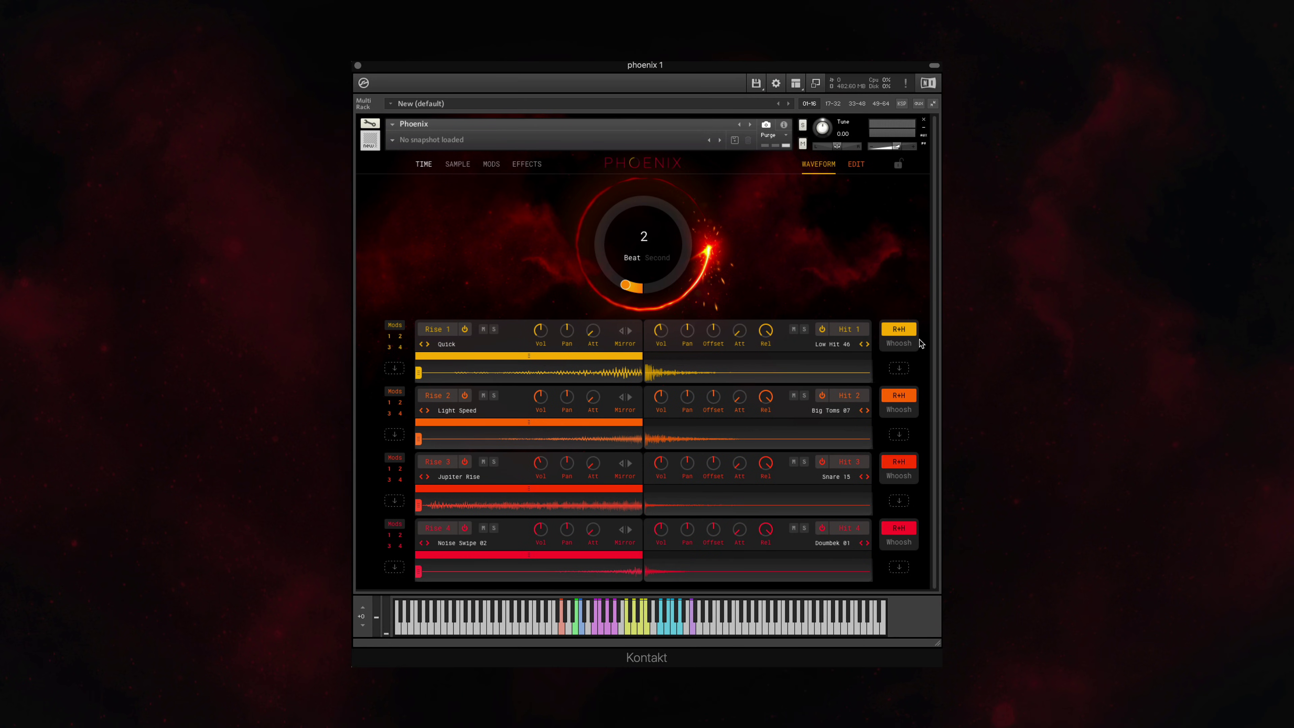
Switch engines 1, 2 and 3 to Whoosh mode and return each of them to R+H
left_click(899, 343)
left_click(899, 410)
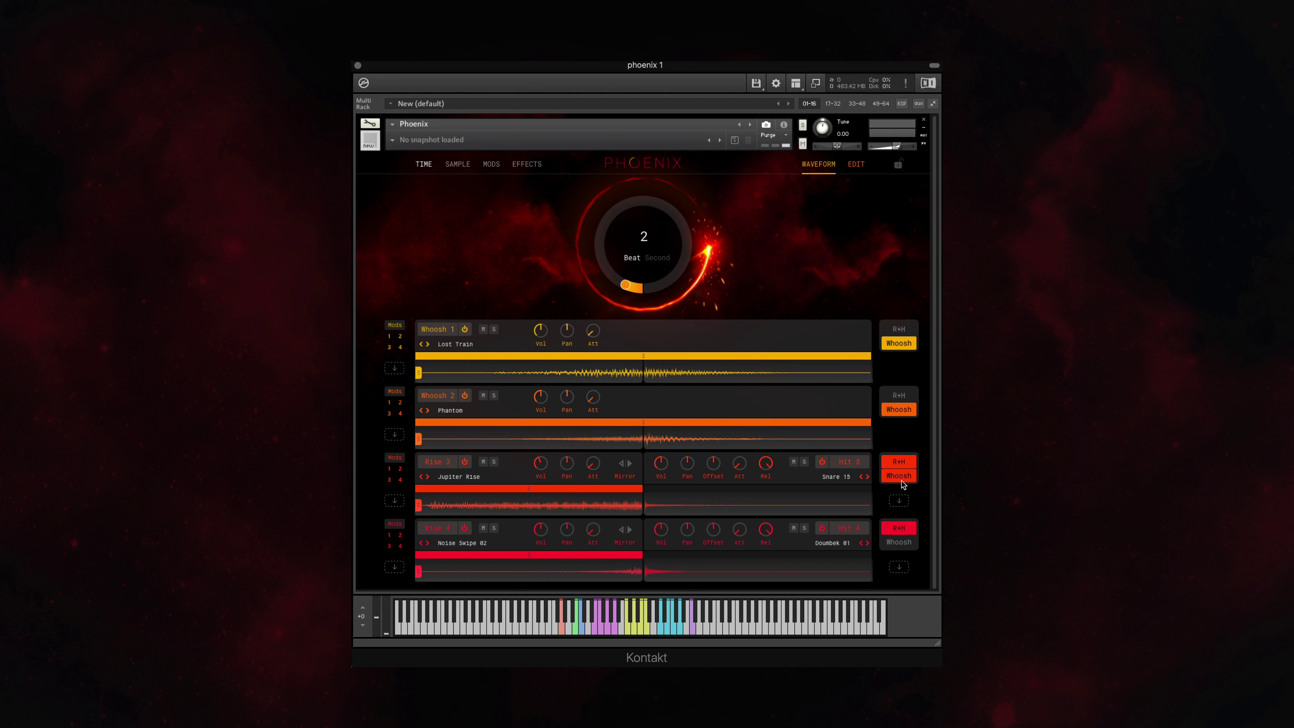
left_click(899, 475)
left_click(899, 461)
left_click(899, 395)
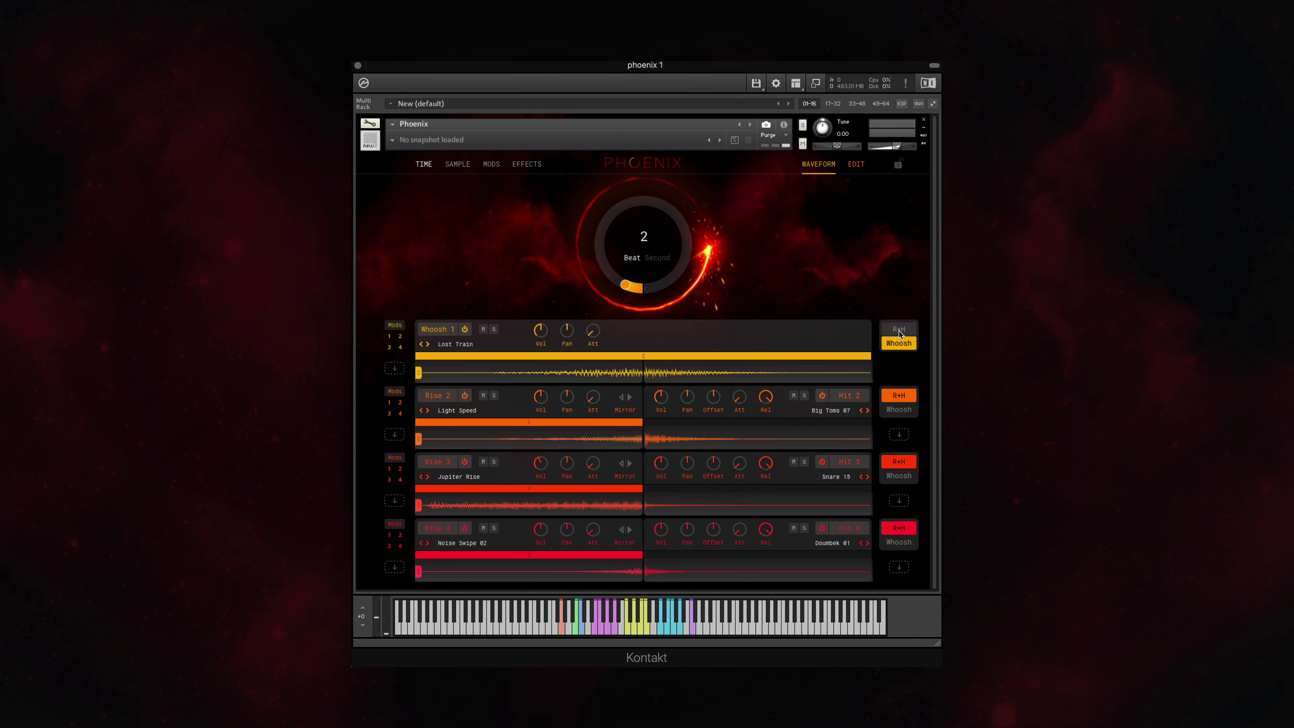
left_click(899, 328)
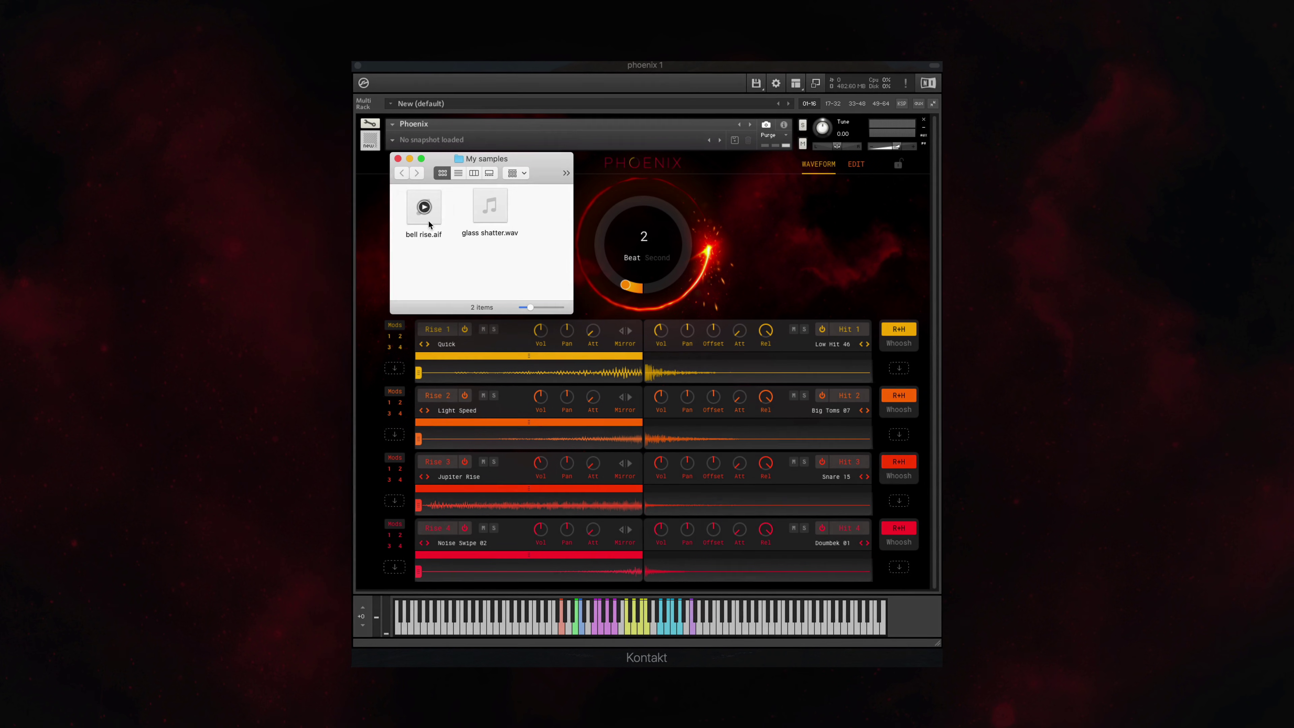
Load bell rise.aif into Rise 4 and glass shatter.wav into Hit 4 from the My samples folder
left_click_drag(428, 220, 396, 561)
left_click_drag(490, 206, 895, 562)
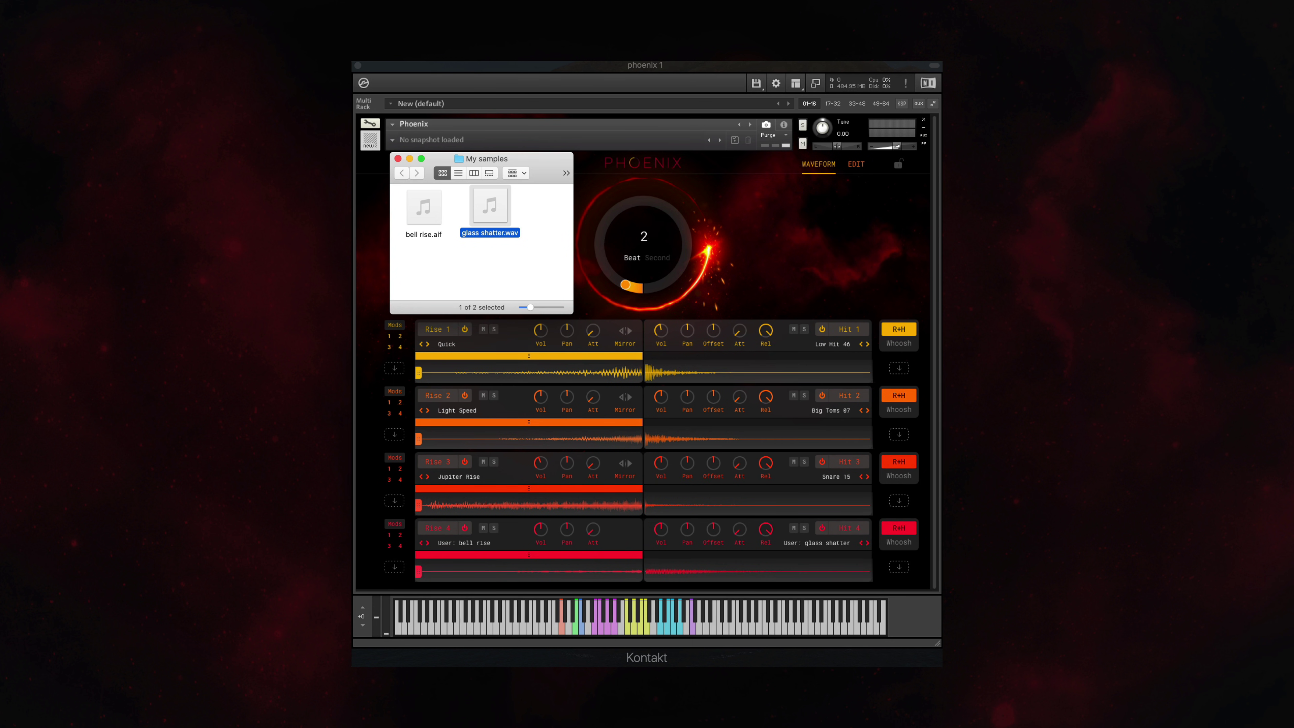
key("super+Tab")
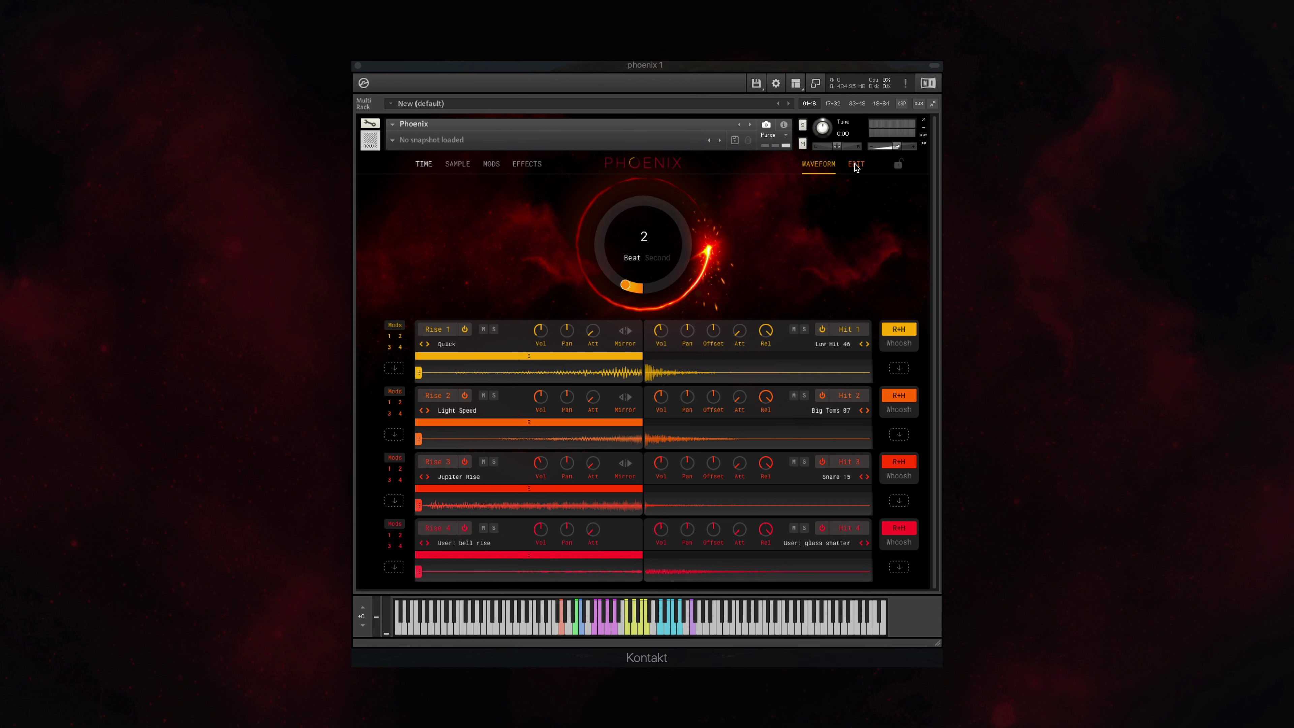
Examine the engine edit controls, the sample, modulation and effects pages, and the individual and master effects, ending on the time page
left_click(856, 165)
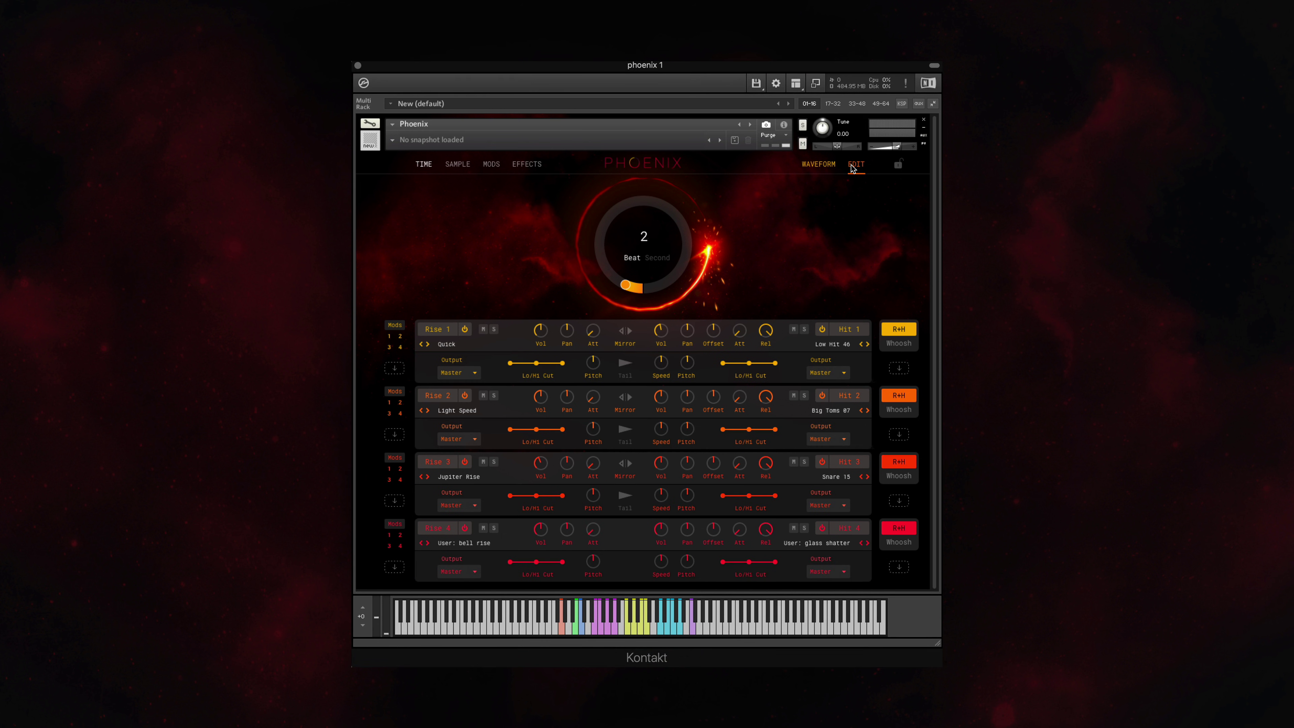
left_click(825, 167)
left_click(456, 166)
left_click(491, 165)
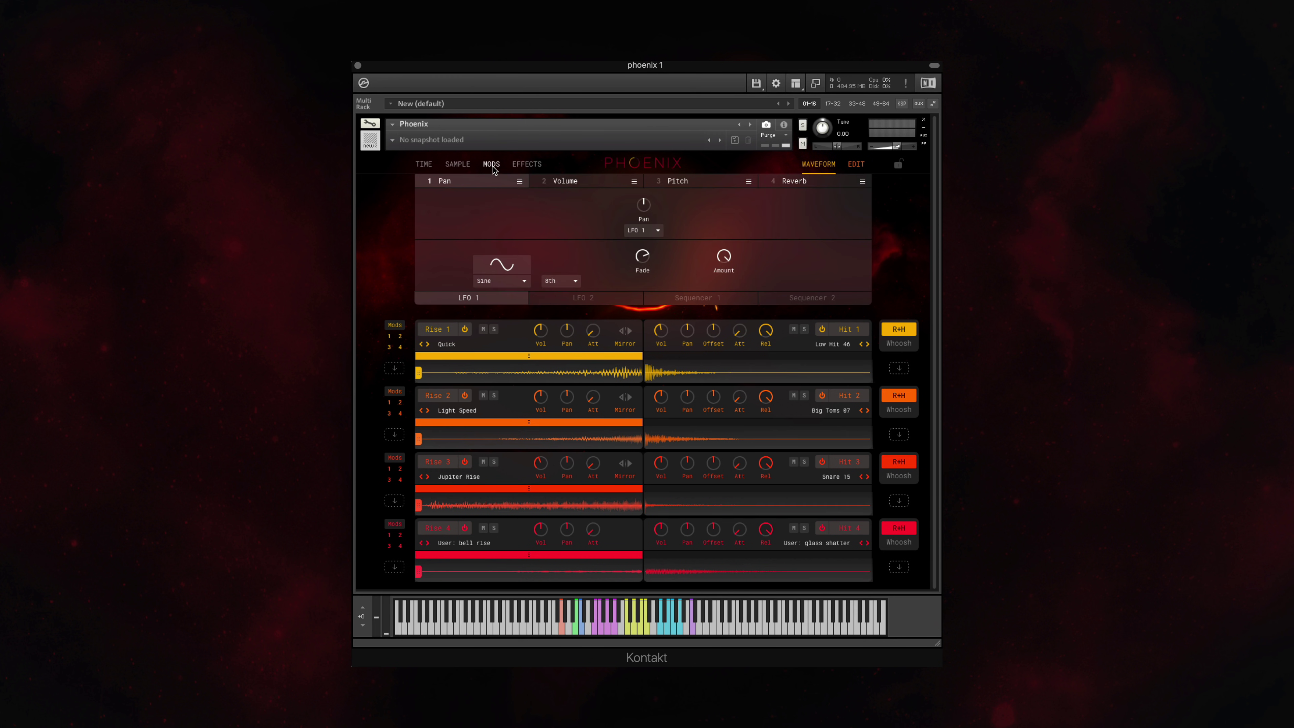
left_click(527, 164)
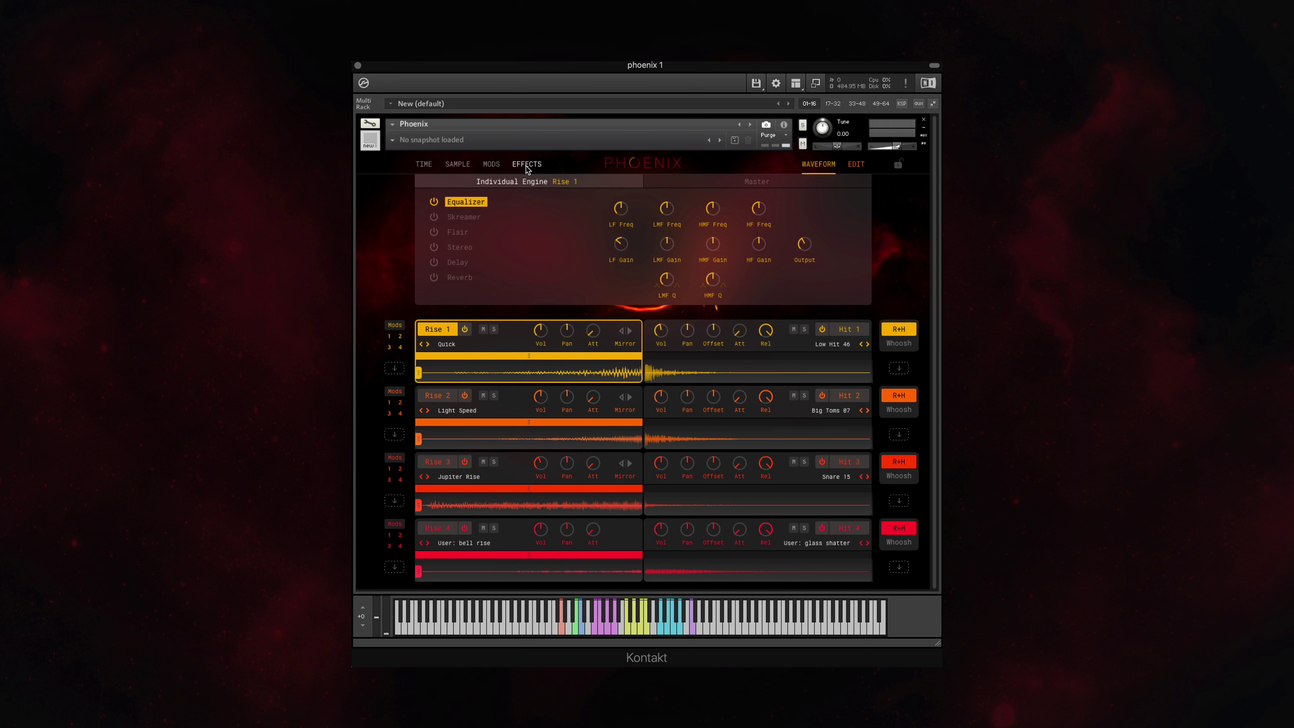
left_click(660, 179)
left_click(552, 179)
left_click(423, 164)
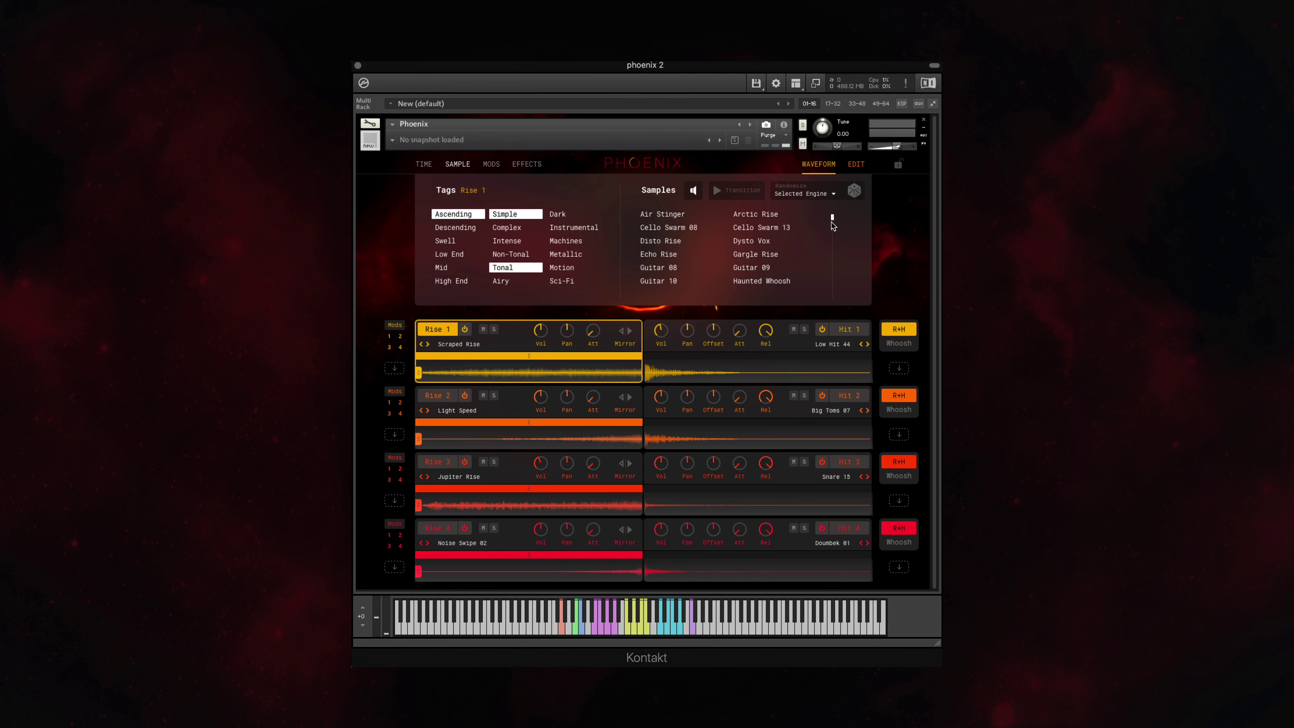
Browse the Rise 1 samples tagged Ascending, Simple and Tonal
scroll(832, 245, "down", 5)
scroll(832, 265, "down", 3)
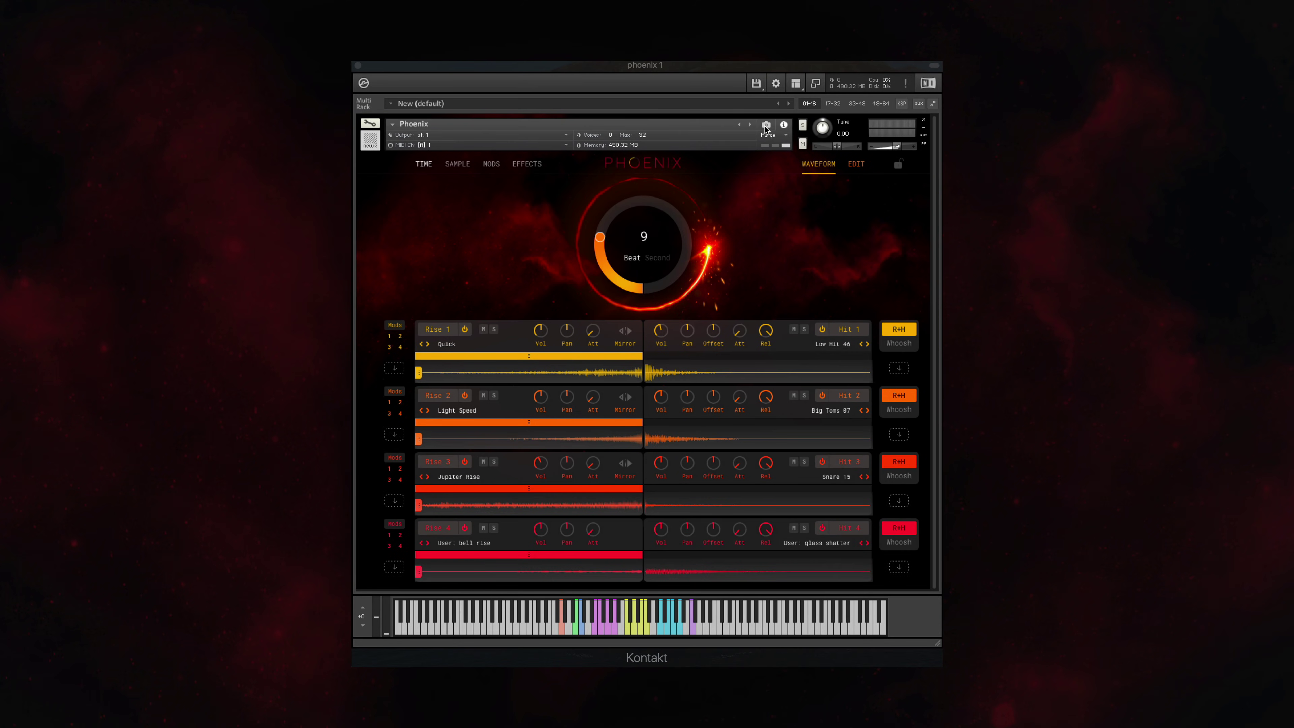
Show the instrument's snapshot selector and load the Rise From Ashes snapshot from the Riser Sub category
left_click(766, 127)
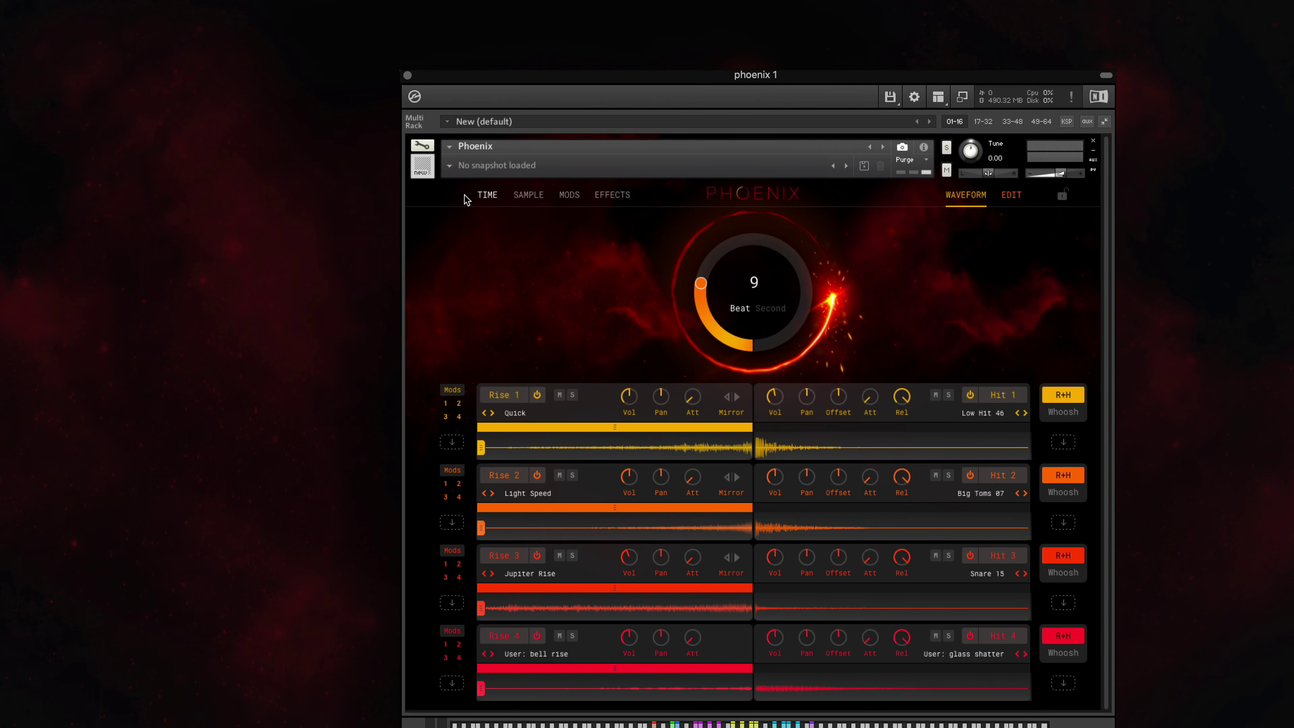
left_click(423, 153)
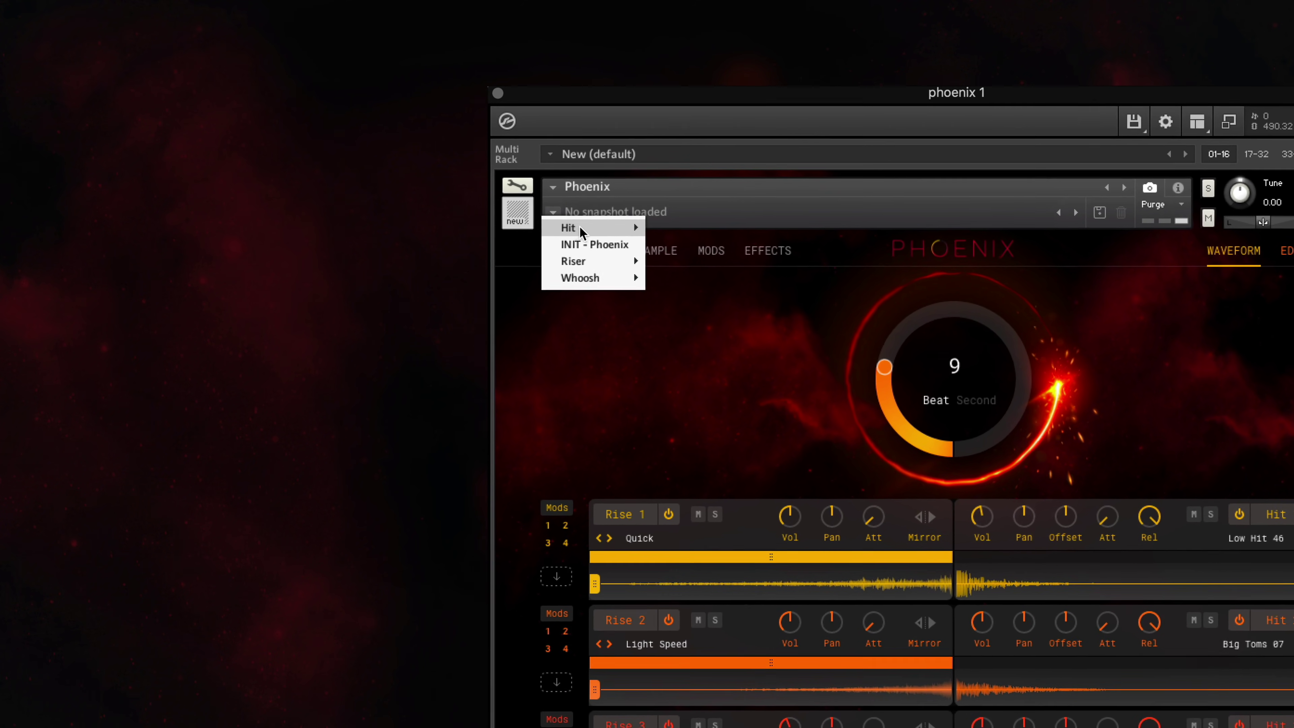
mouse_move(562, 222)
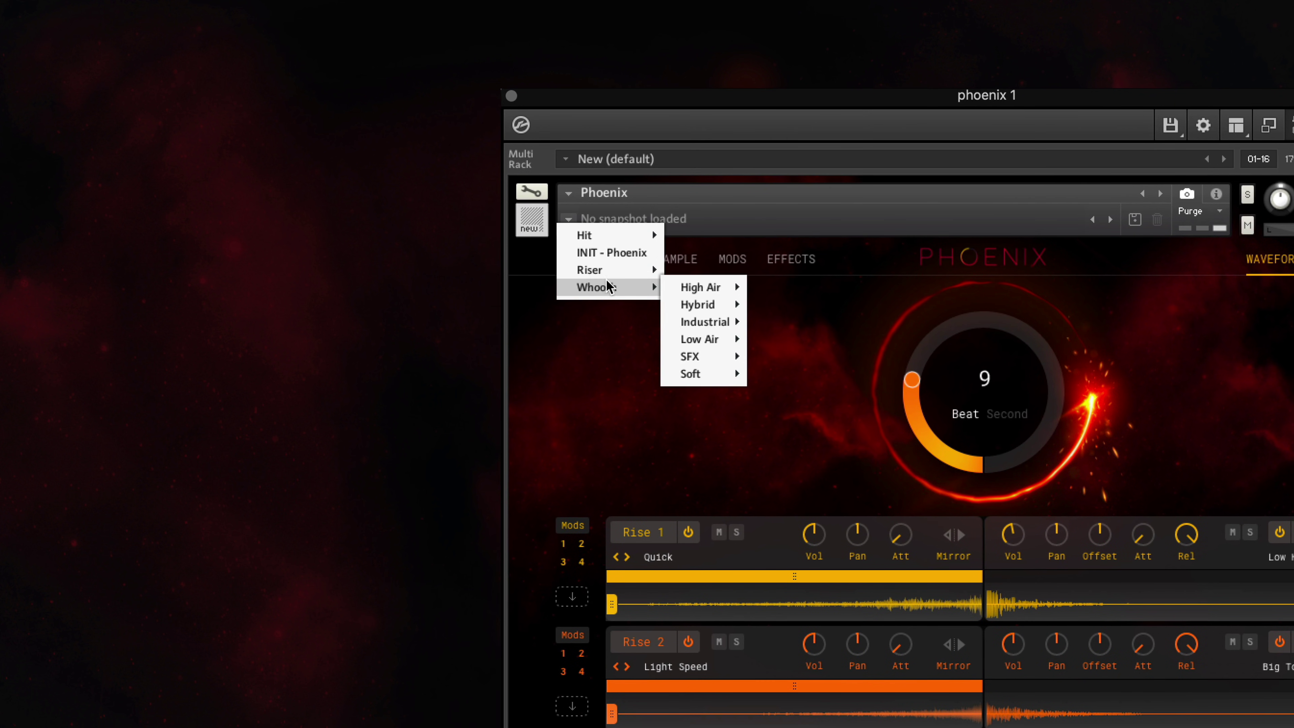
mouse_move(606, 273)
mouse_move(708, 409)
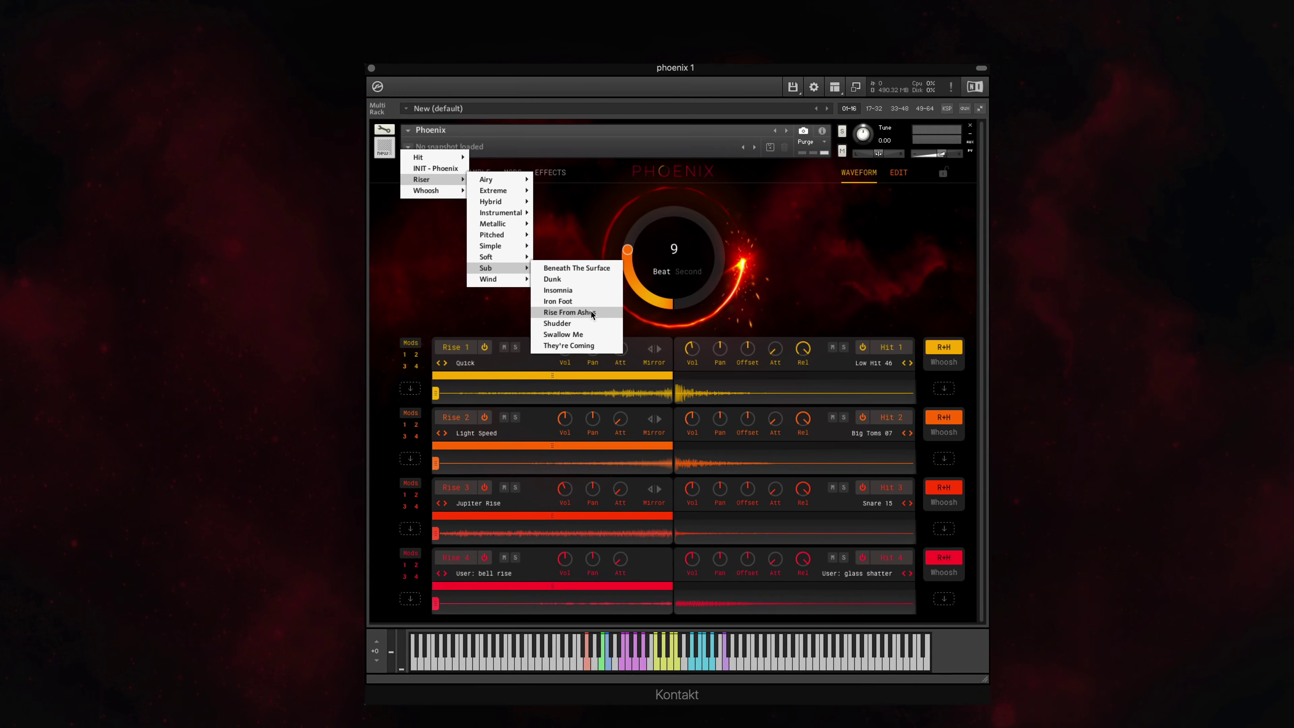
left_click(678, 381)
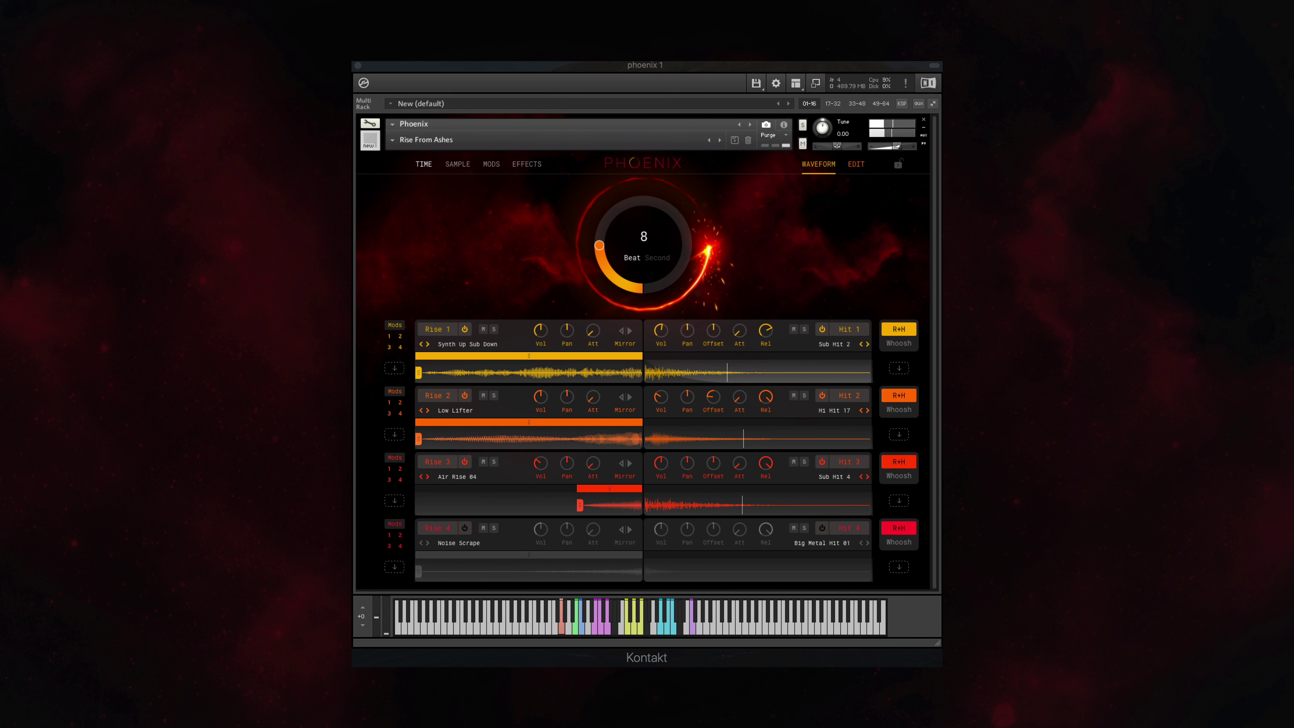
Load the Generator snapshot from the Riser Simple category
left_click(397, 140)
mouse_move(403, 172)
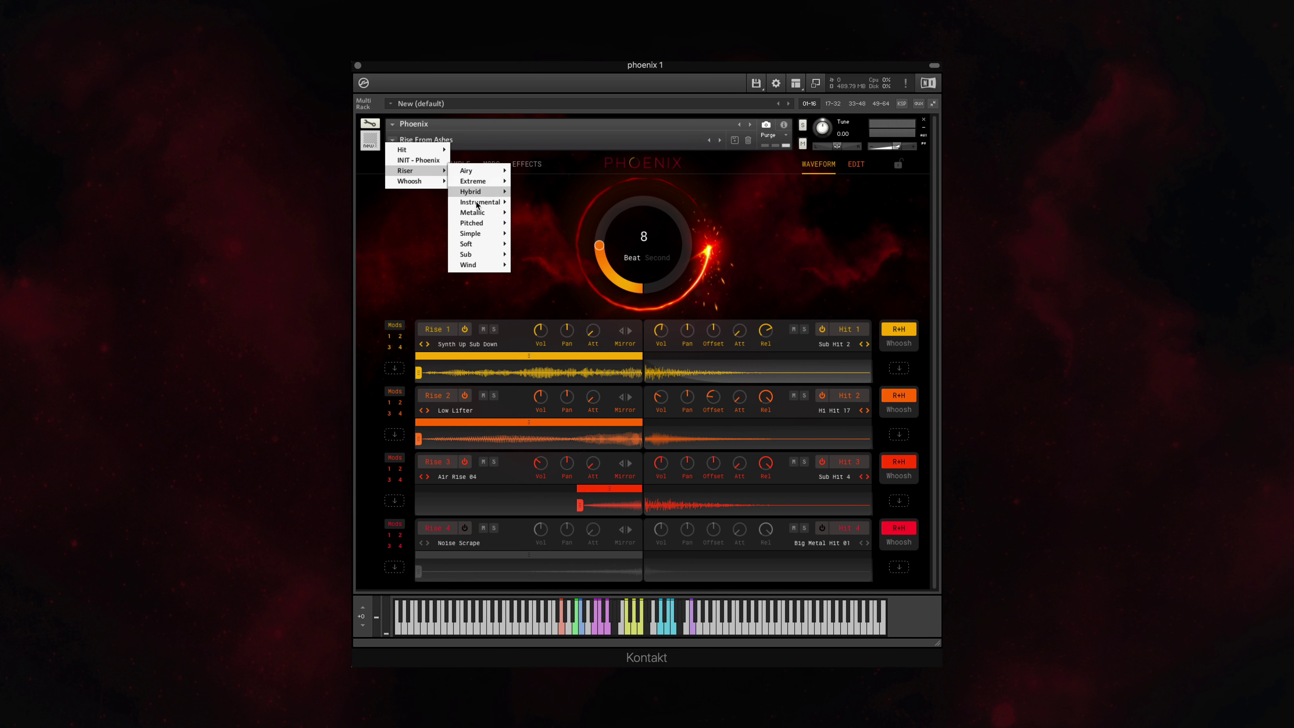
mouse_move(479, 233)
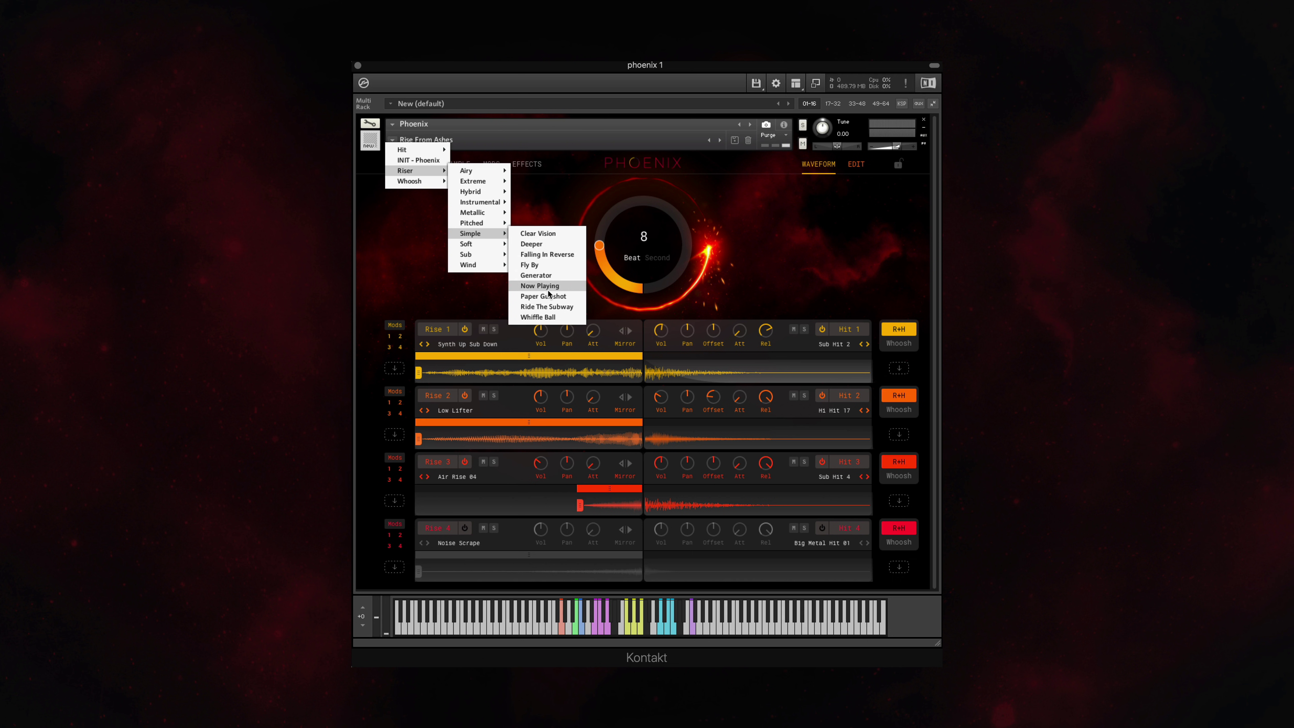
left_click(536, 276)
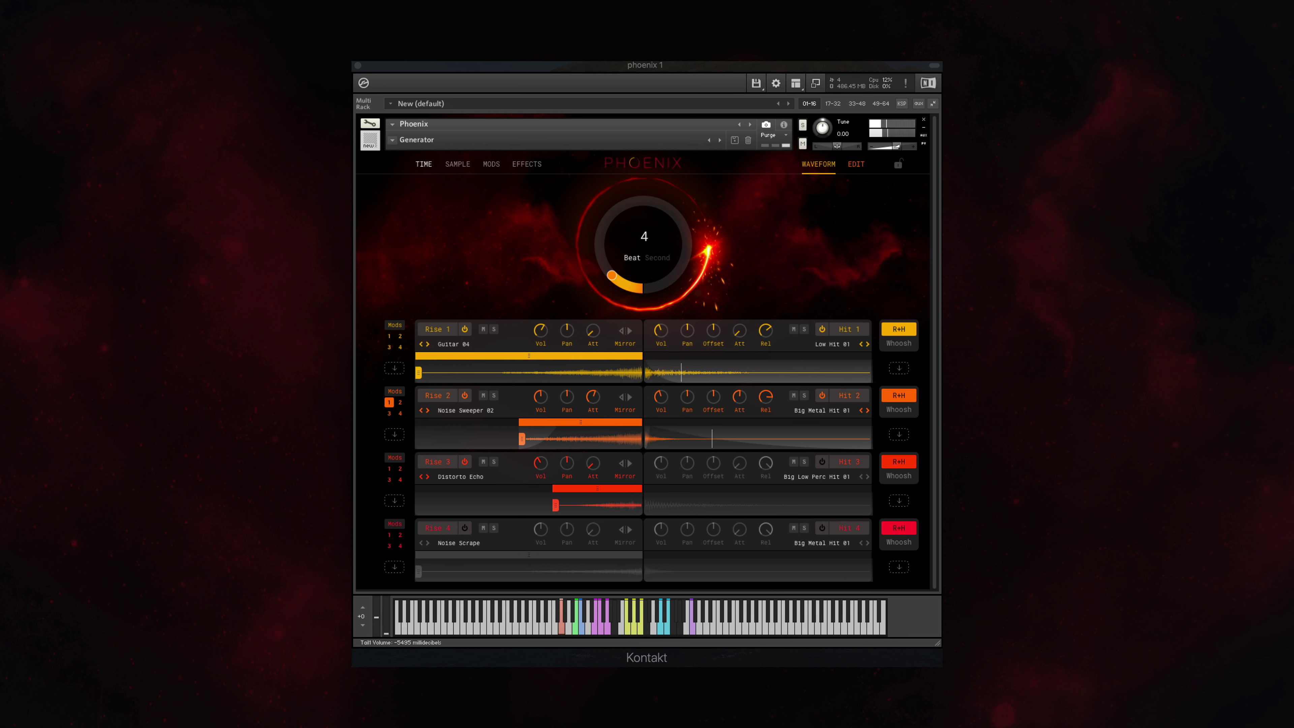
Load the Regenerate snapshot from the Riser Extreme category
left_click(394, 141)
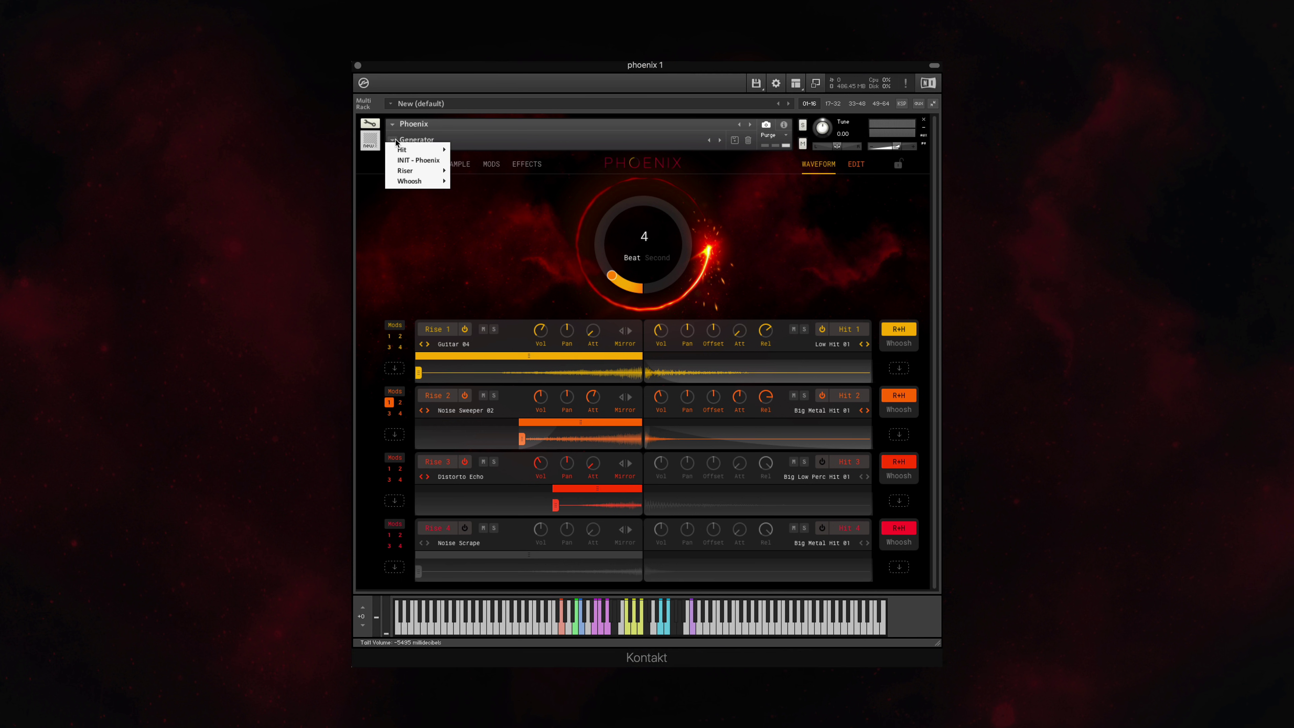
mouse_move(413, 173)
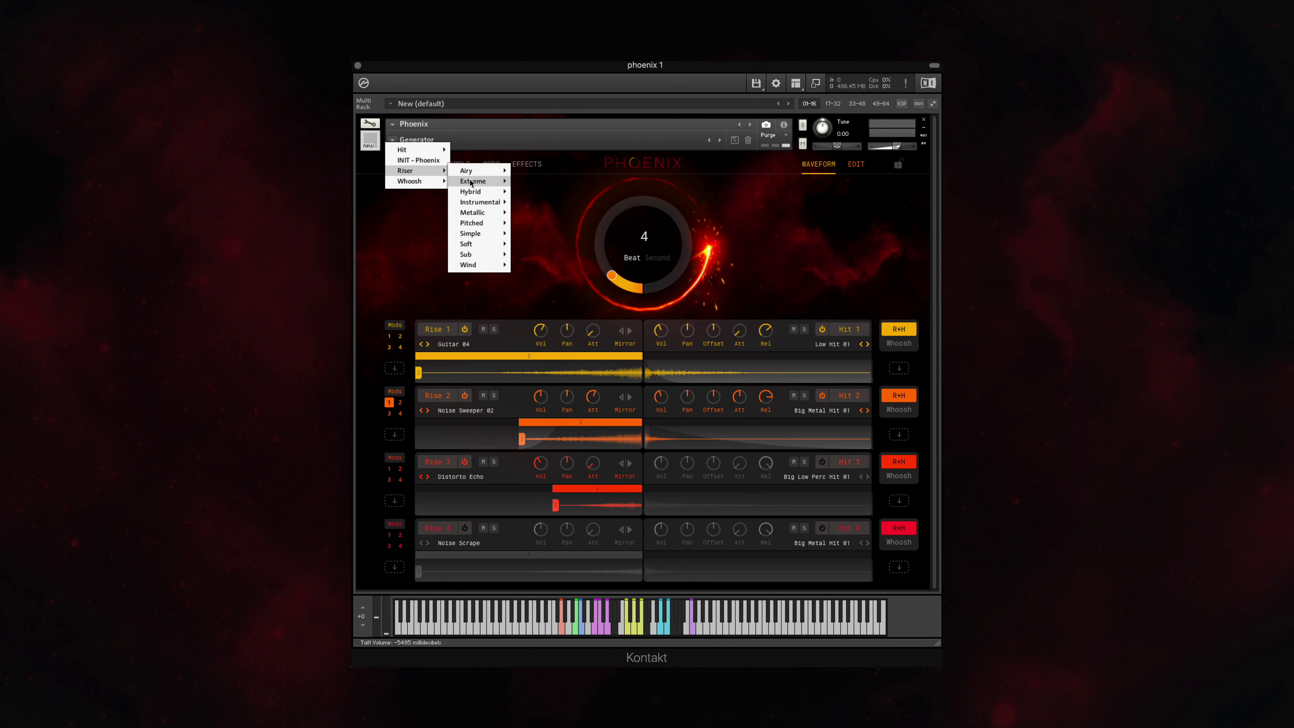
mouse_move(471, 182)
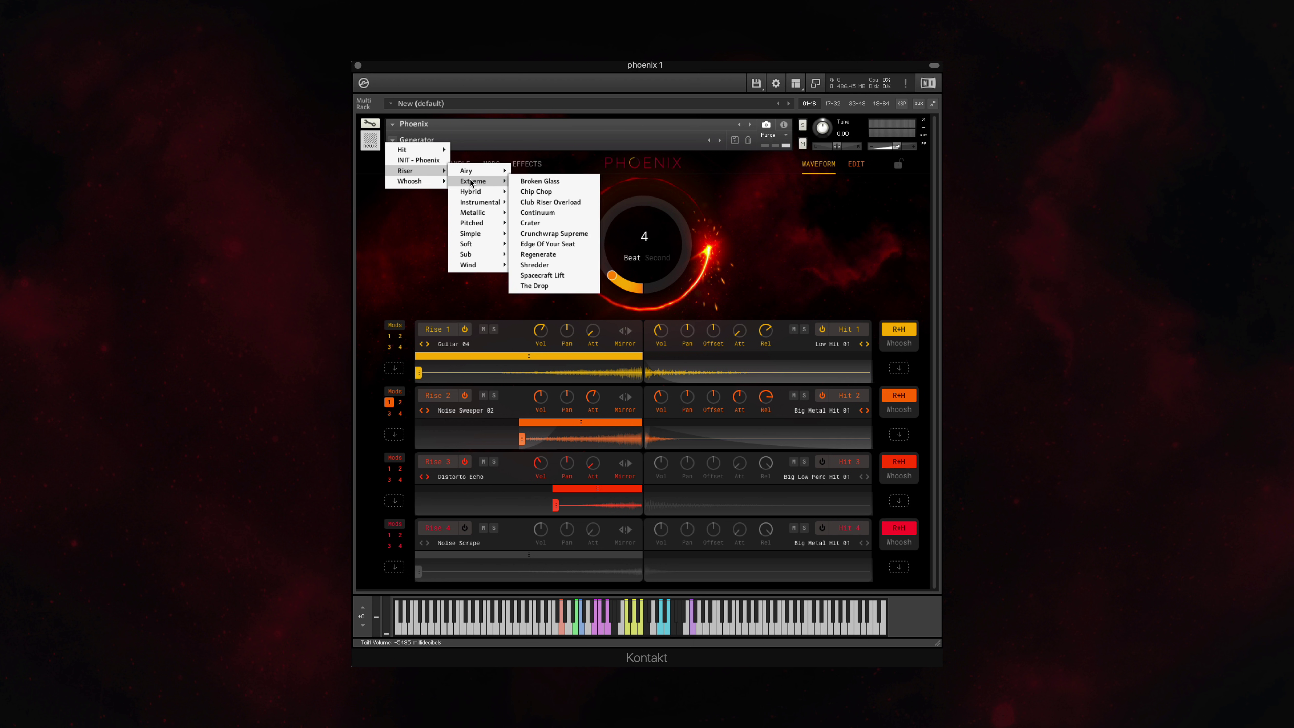
left_click(545, 255)
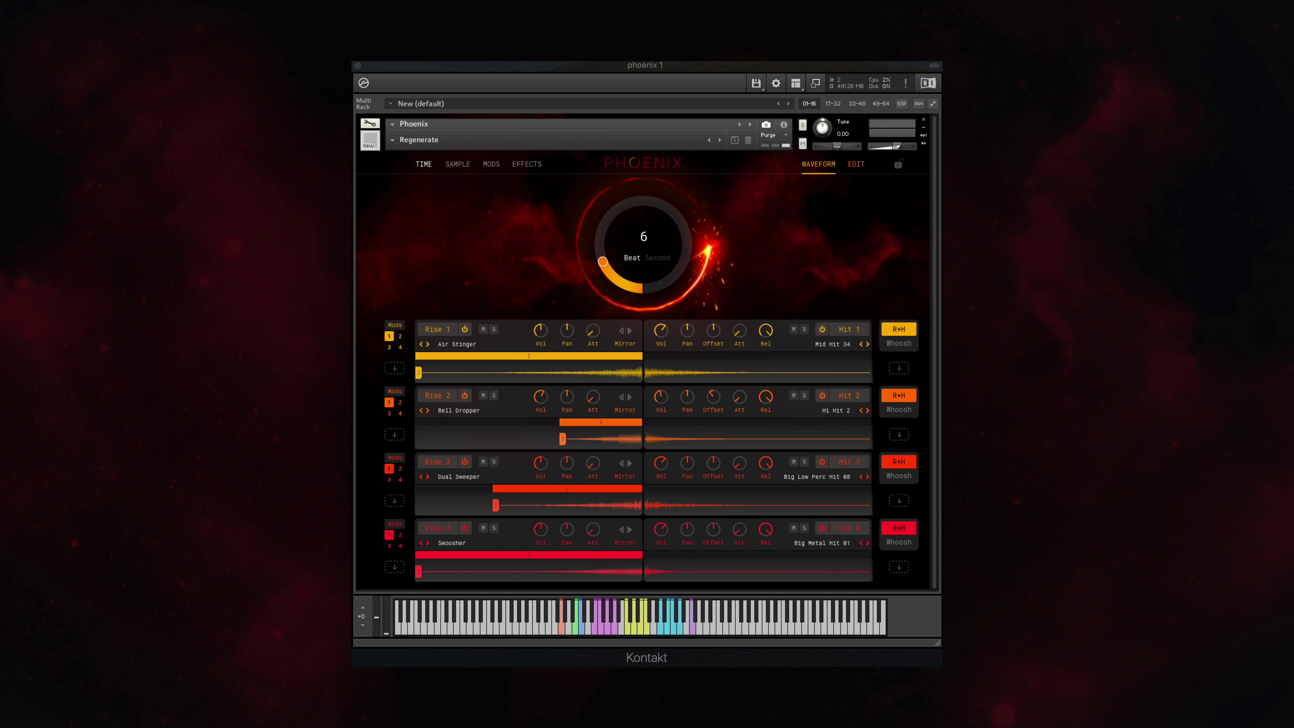
Load the Runaway Train snapshot from the Whoosh High Air category
left_click(395, 142)
mouse_move(409, 182)
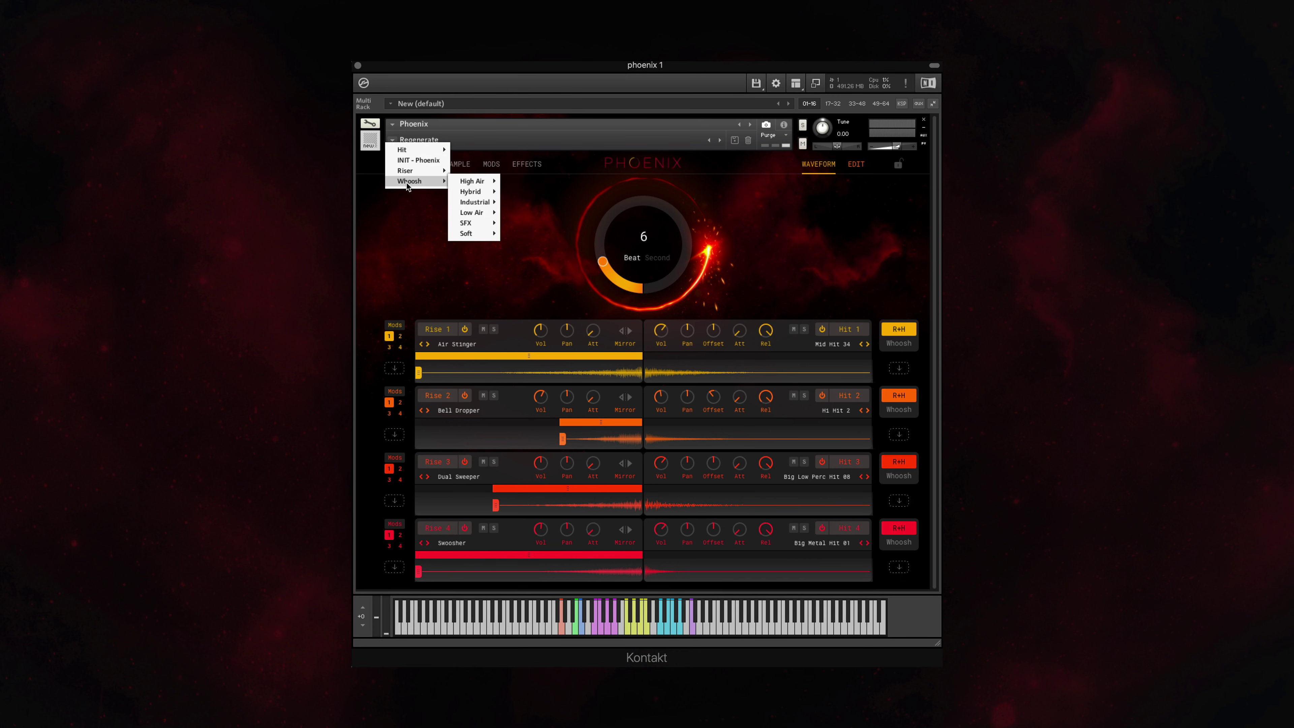
mouse_move(471, 184)
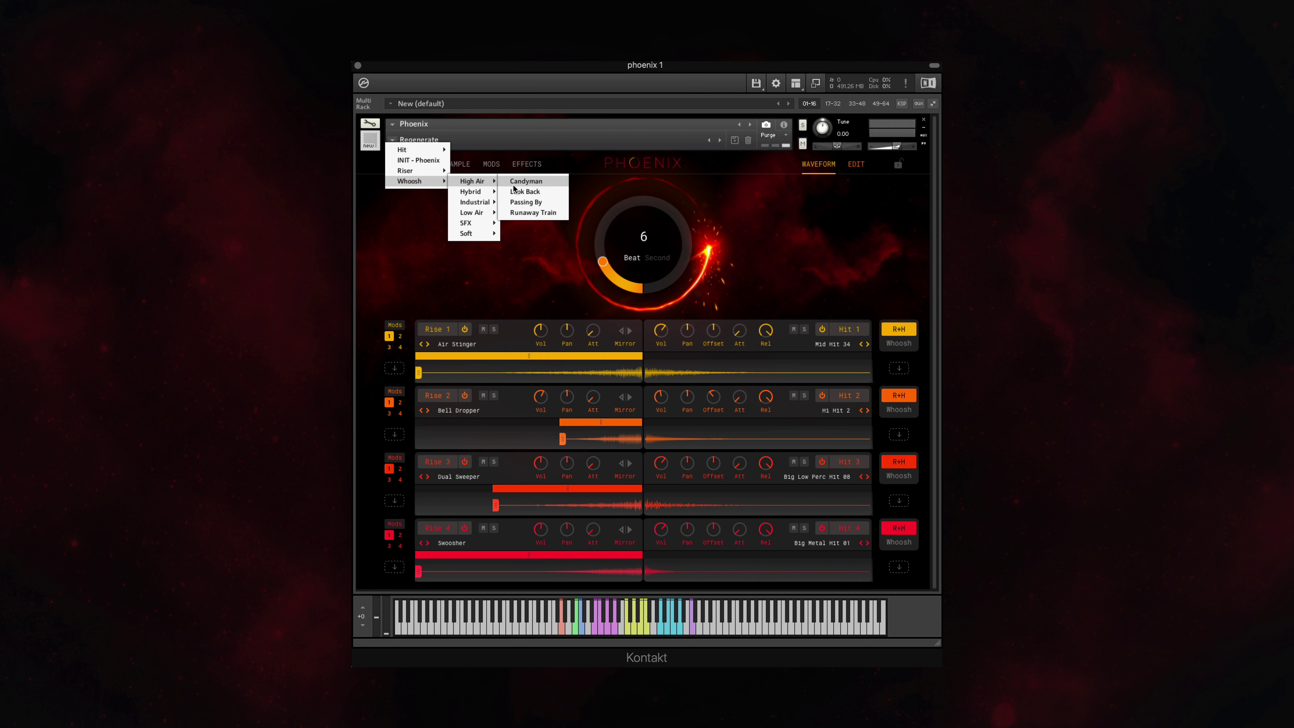
left_click(534, 212)
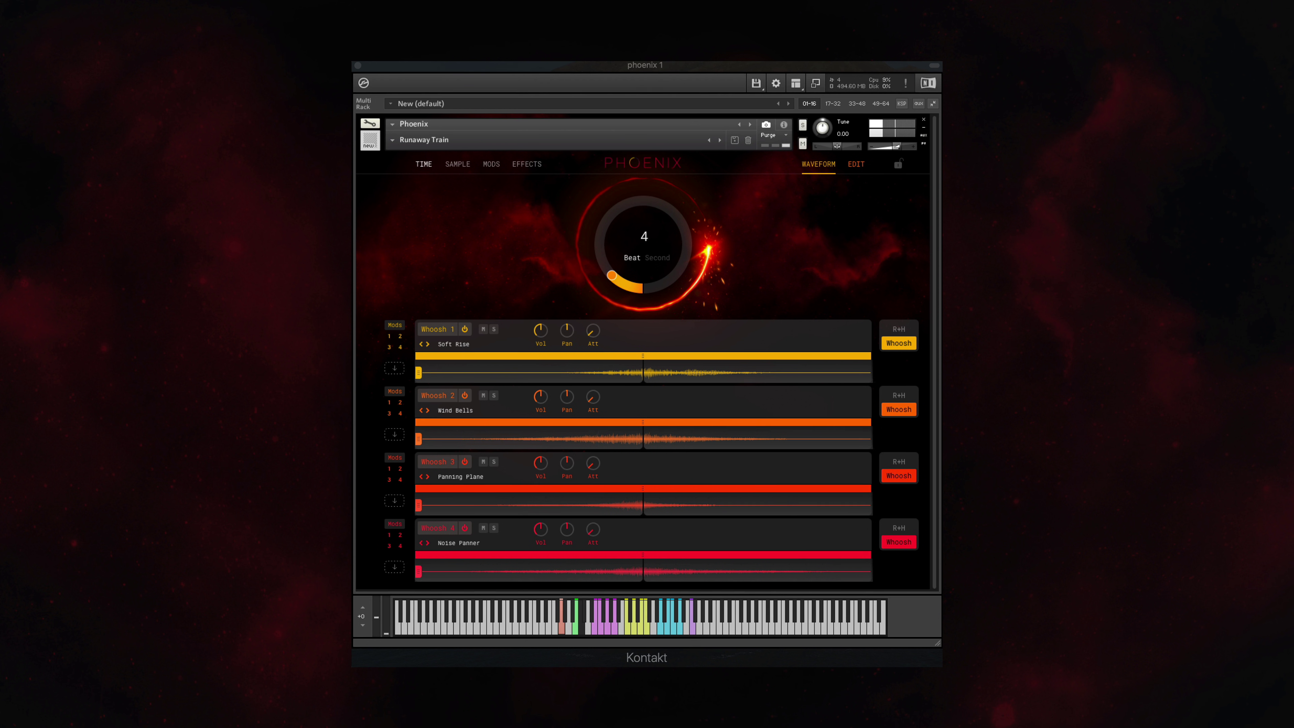
Load the Cross Dimensions snapshot from the Whoosh Low Air category
left_click(394, 144)
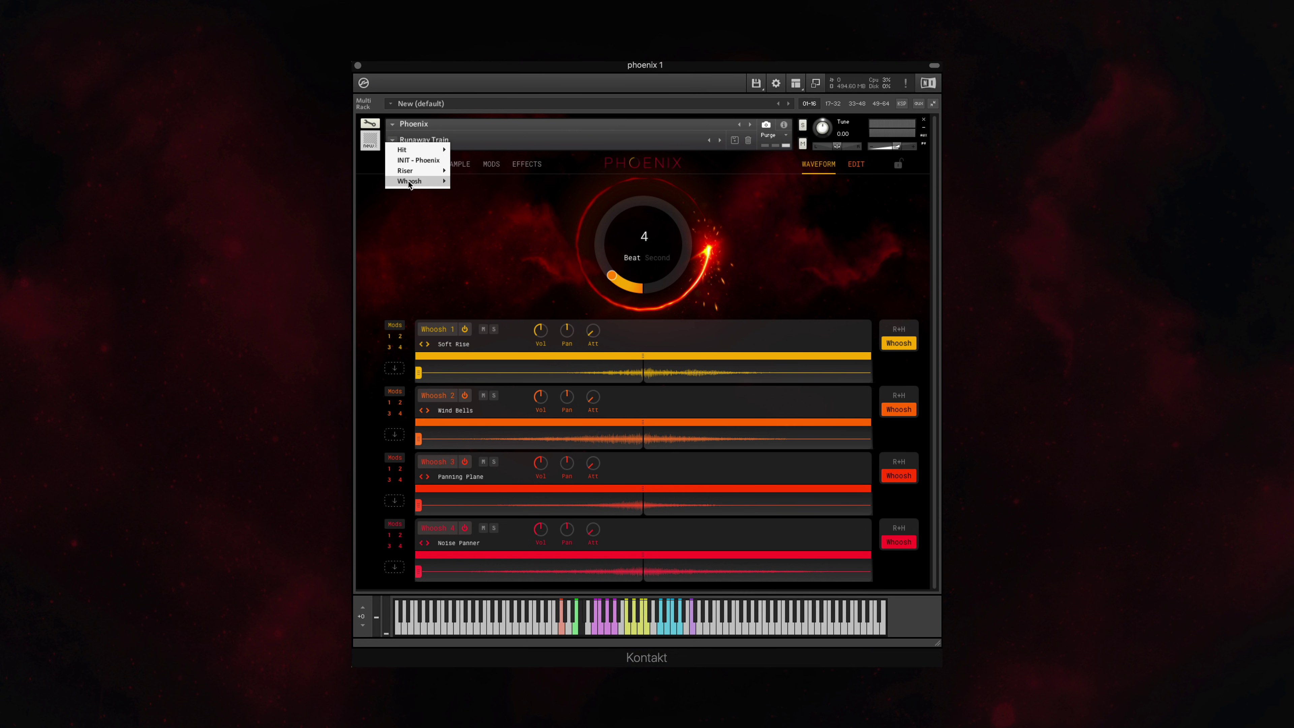
mouse_move(415, 181)
mouse_move(466, 213)
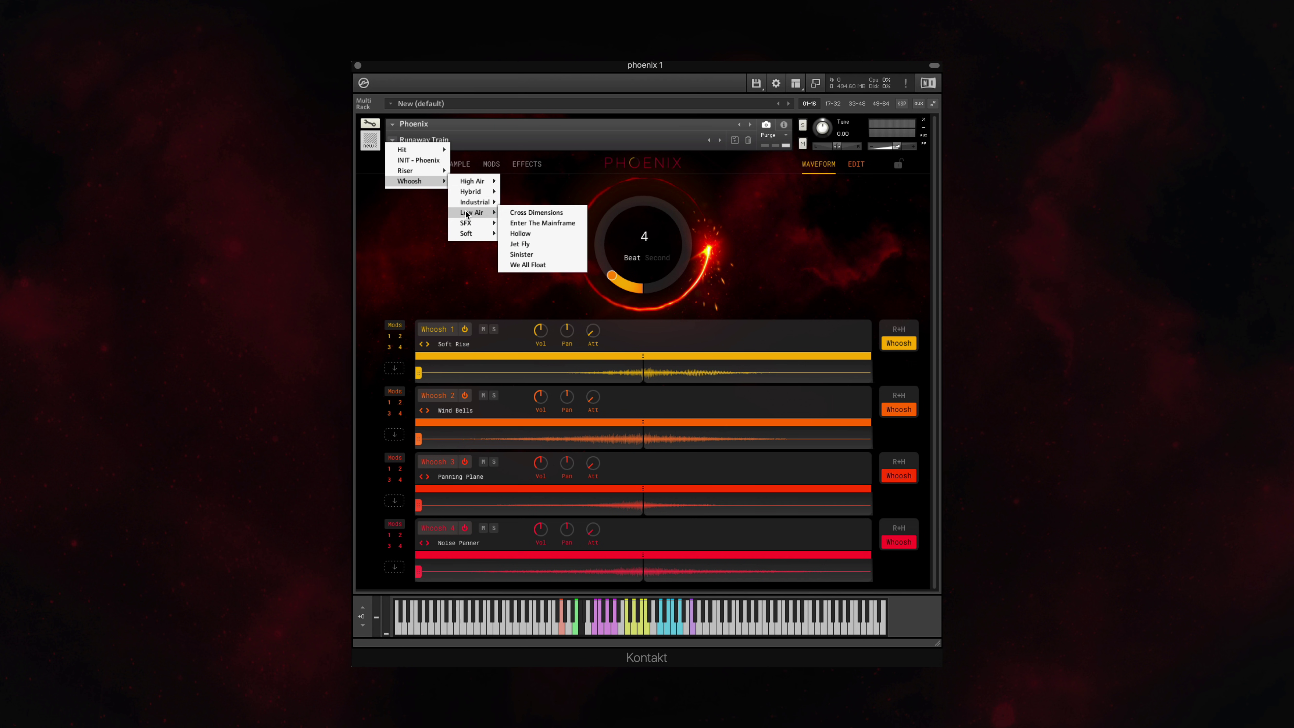
left_click(524, 213)
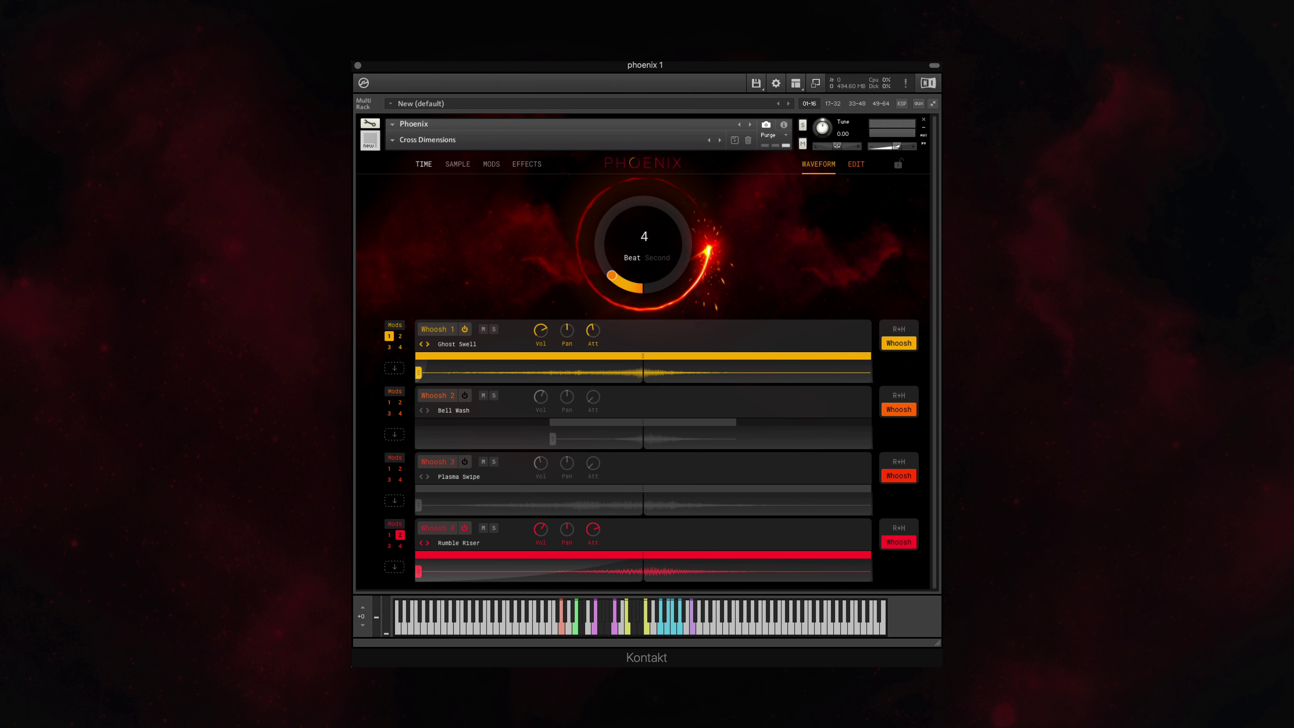
Load the Snake Oil snapshot from the Hit Deep category
left_click(395, 143)
mouse_move(402, 152)
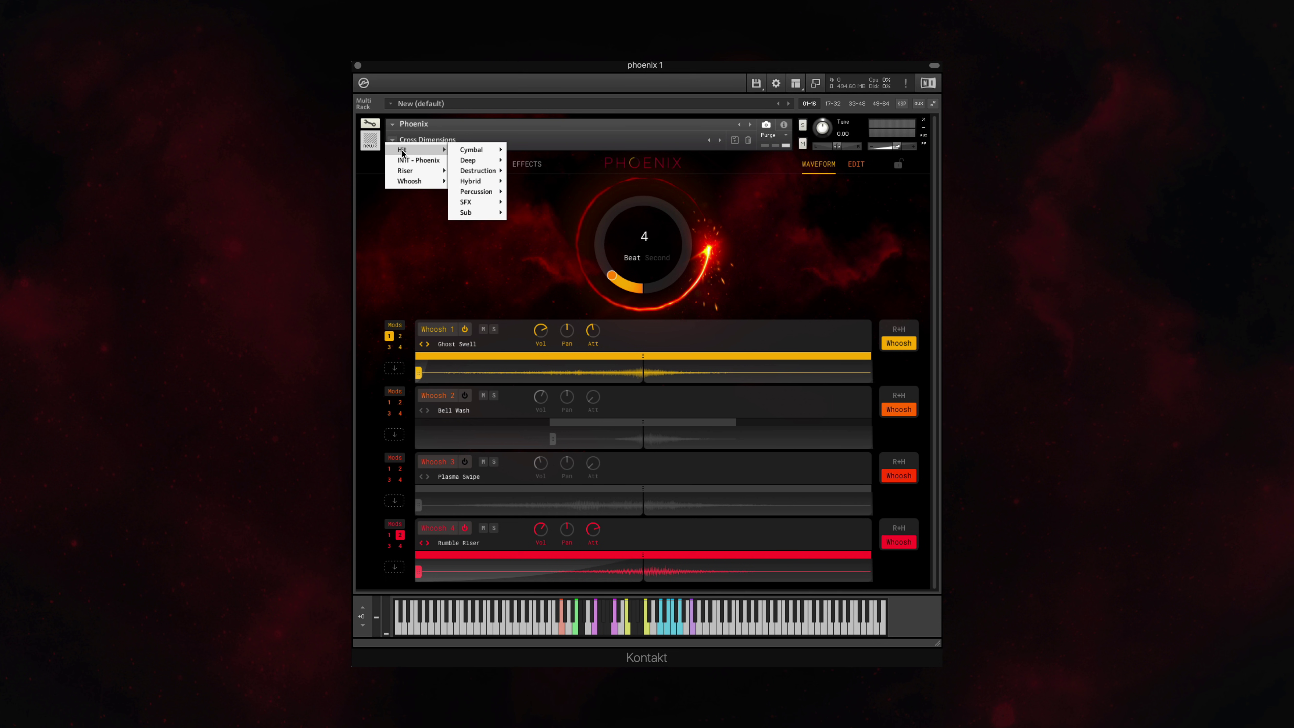
mouse_move(480, 162)
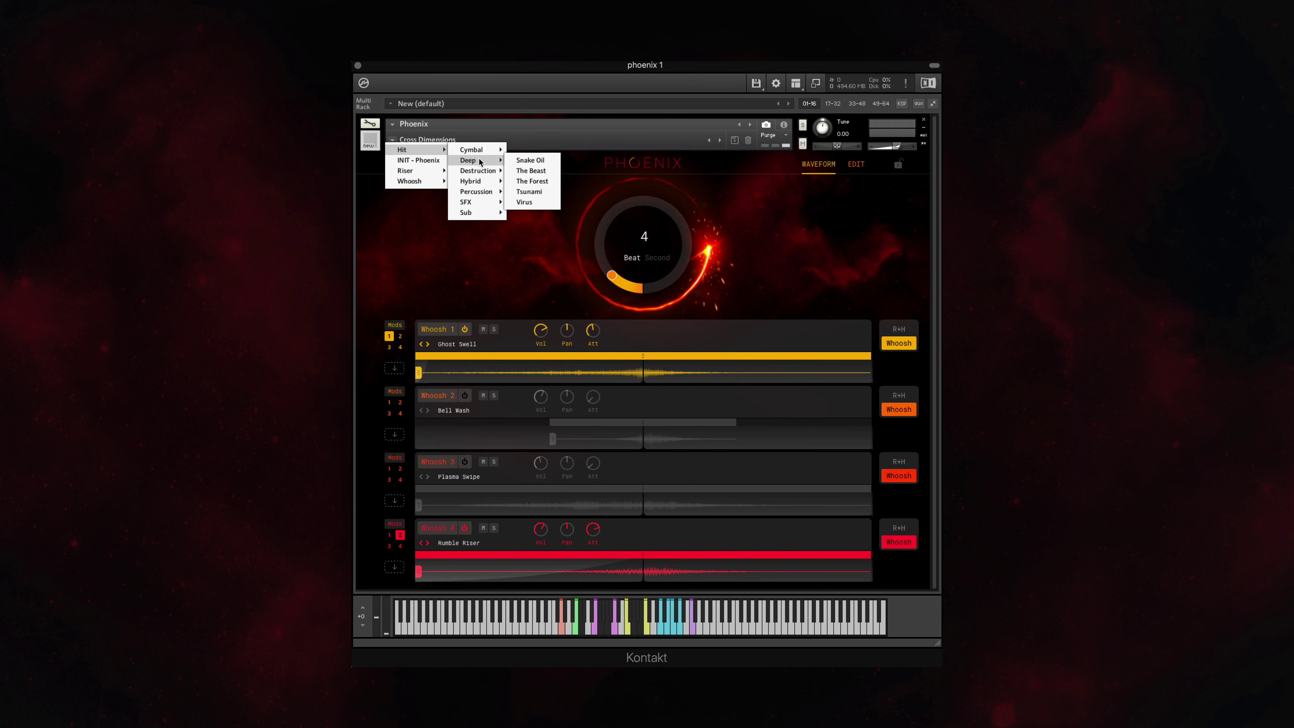
left_click(523, 163)
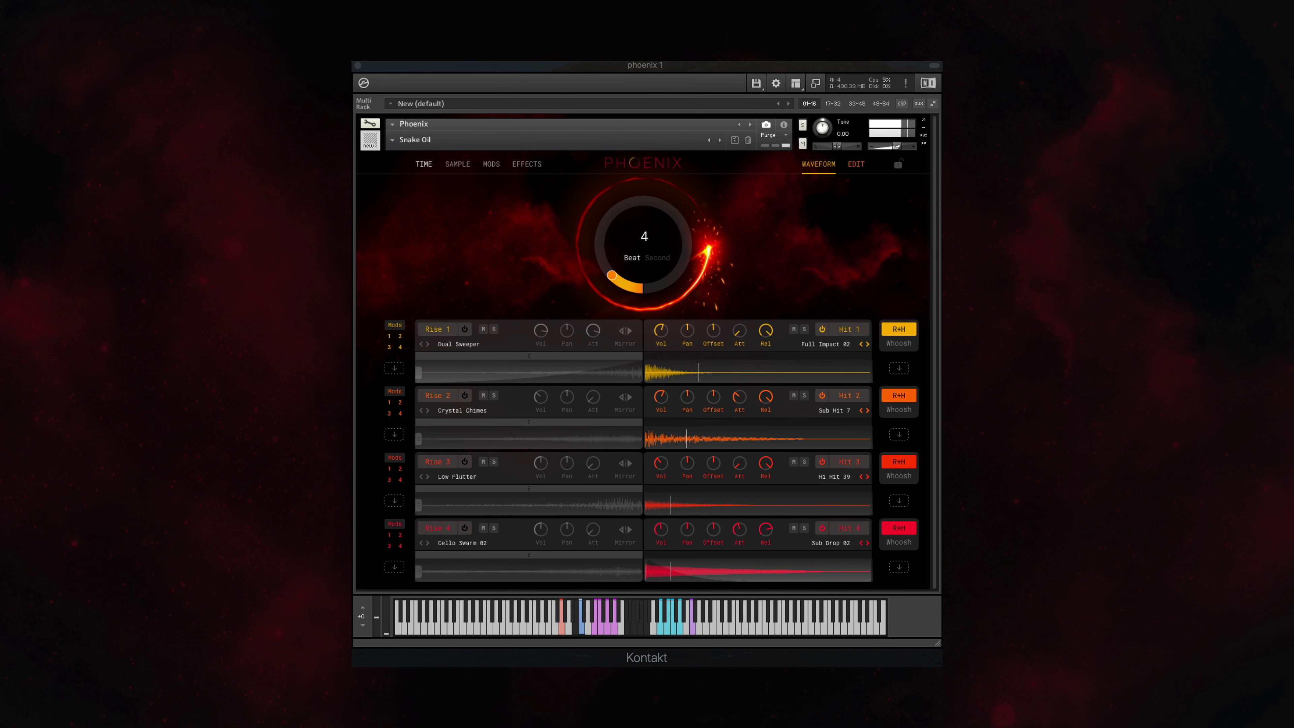
Load the Spaceship snapshot from the Hit SFX category
left_click(394, 142)
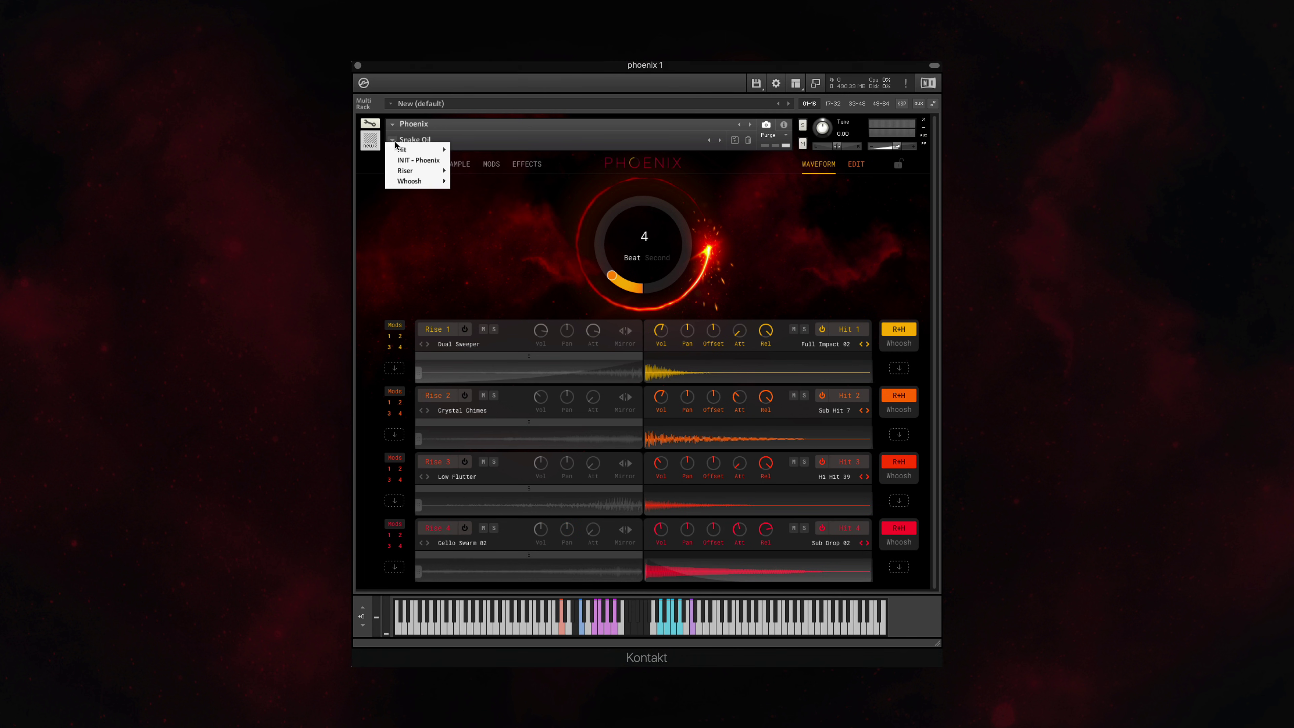
mouse_move(426, 151)
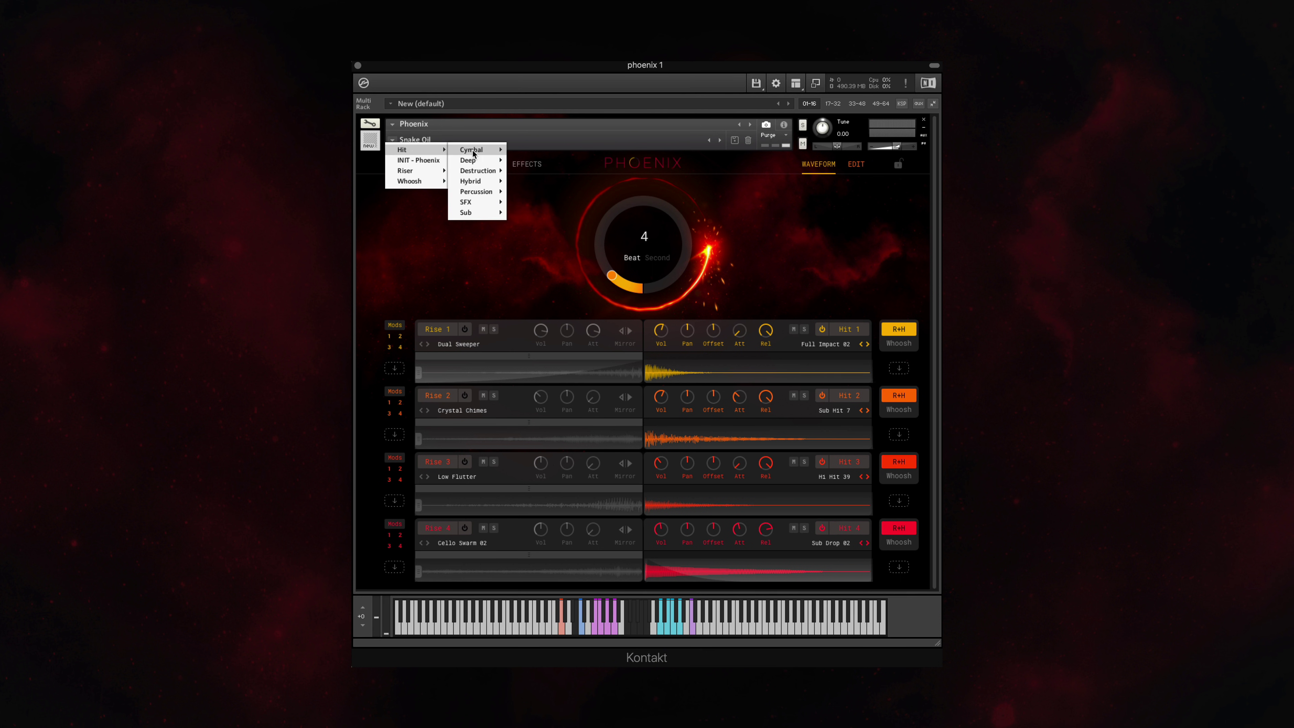
mouse_move(481, 203)
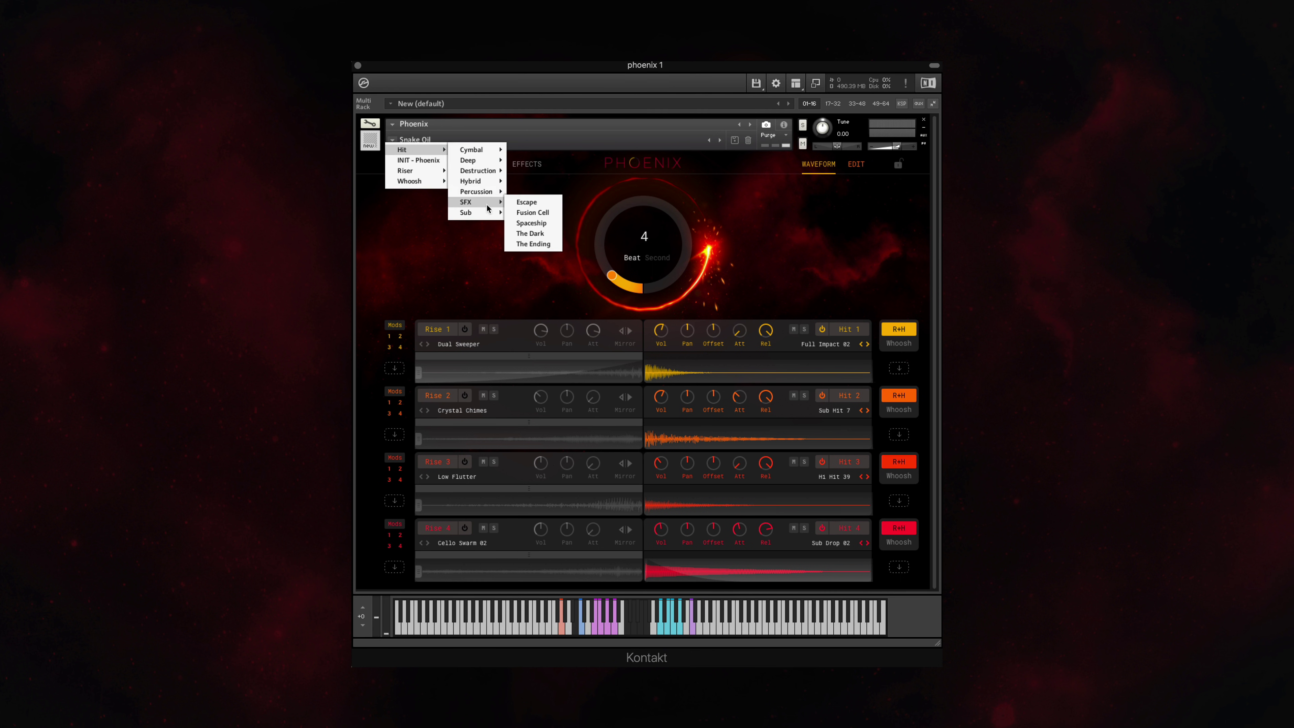
left_click(531, 223)
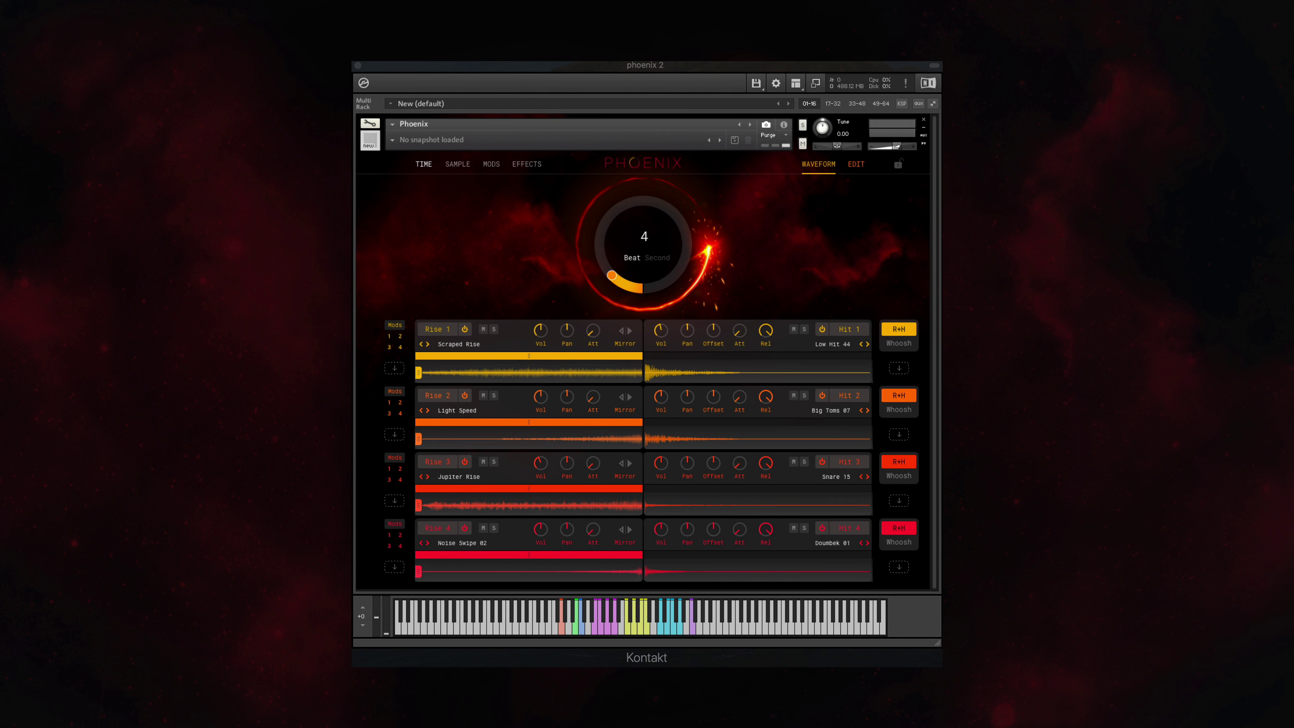
Open the Sample page and view the sample tags for Rise 2, Rise 3 and Hit 2, ending on Rise 1
left_click(456, 165)
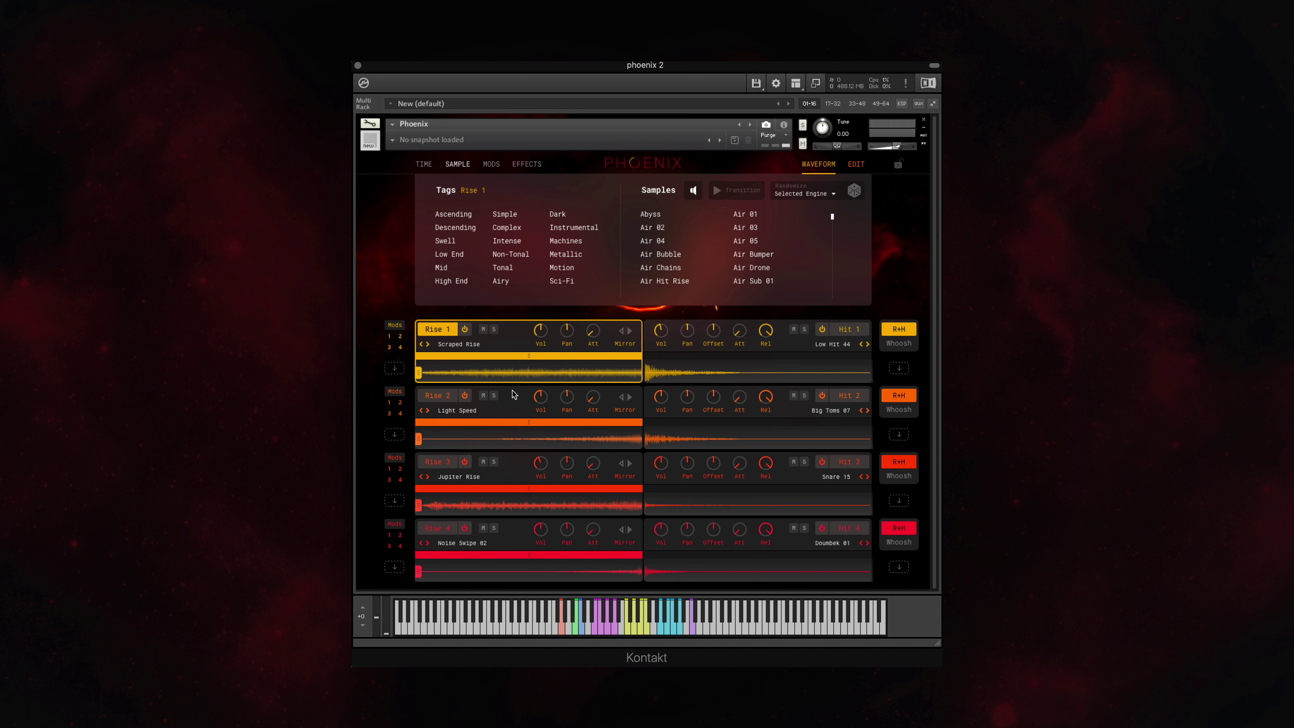
left_click(509, 411)
left_click(515, 459)
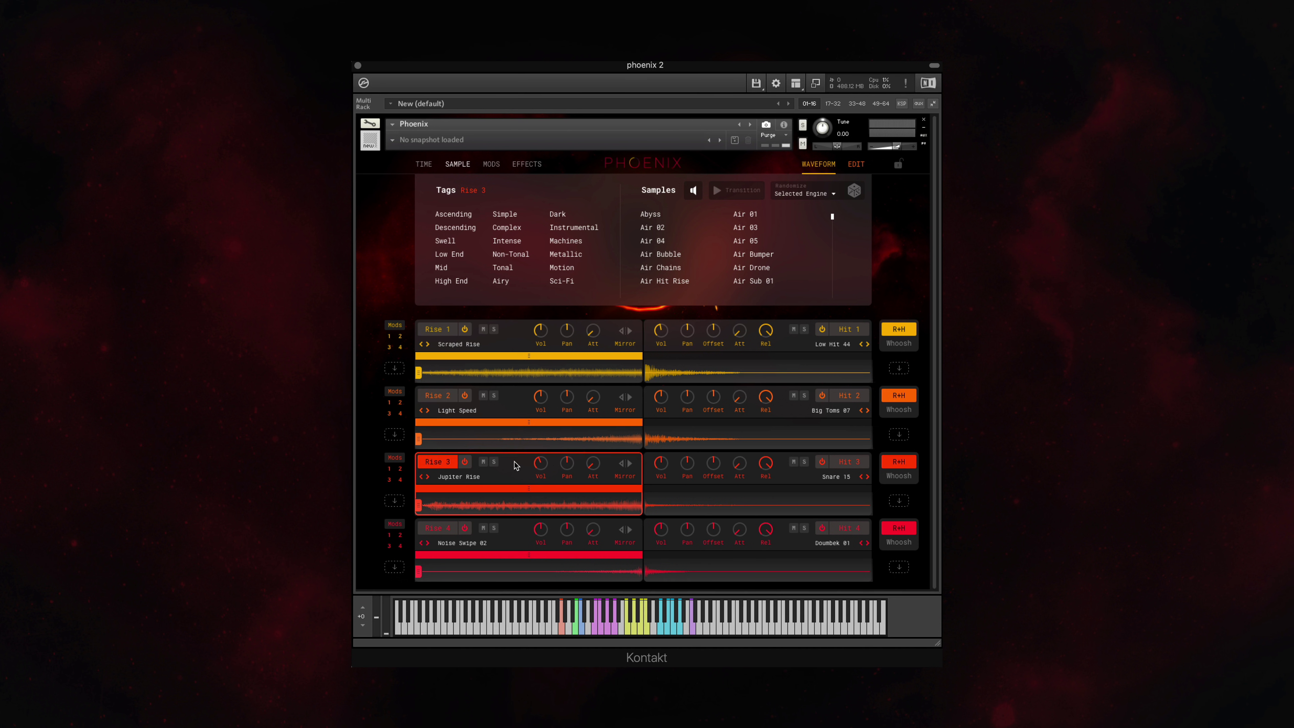
left_click(860, 400)
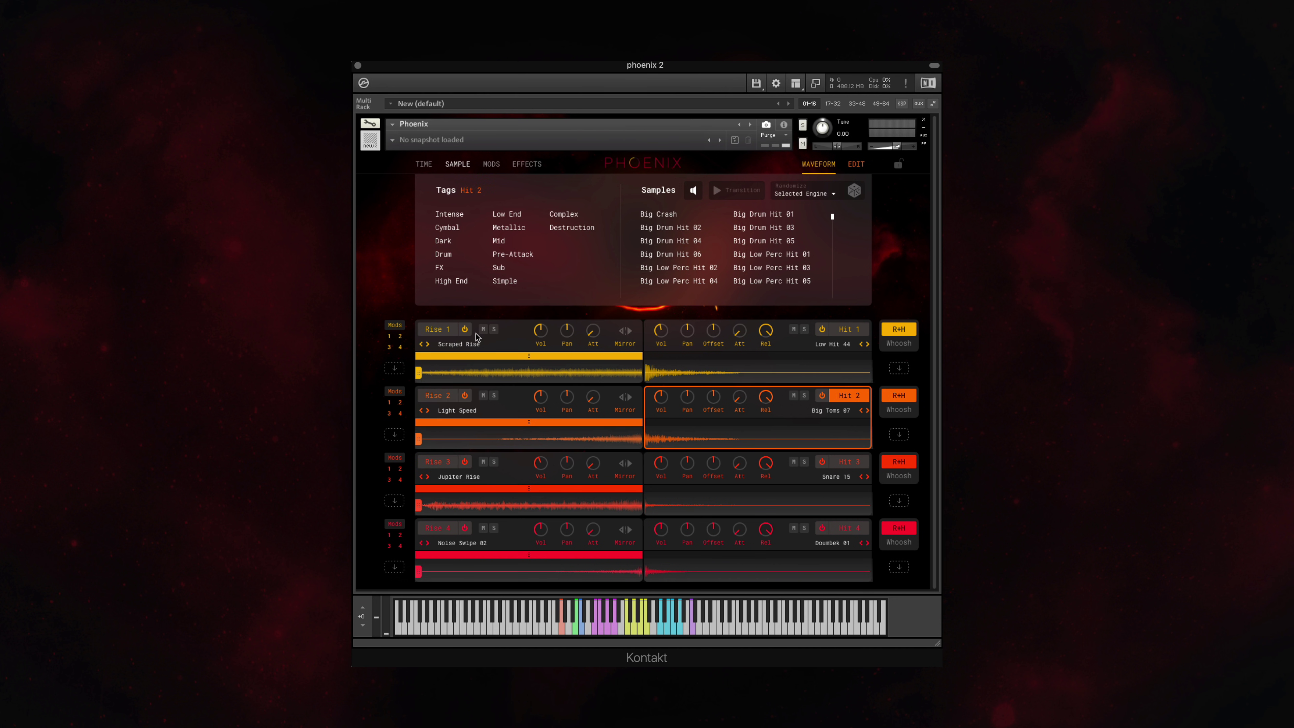
left_click(448, 333)
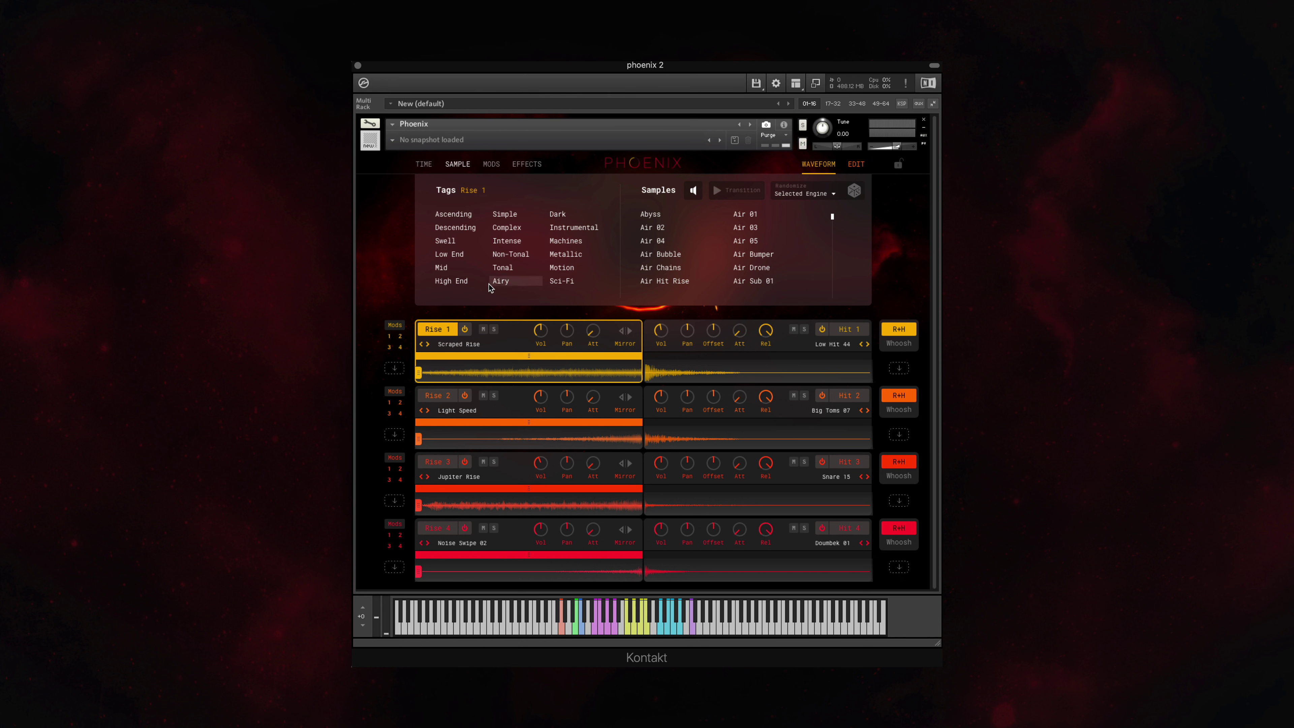
Filter the Rise 1 samples by the Tonal, Ascending and Simple tags
left_click(507, 271)
left_click(453, 214)
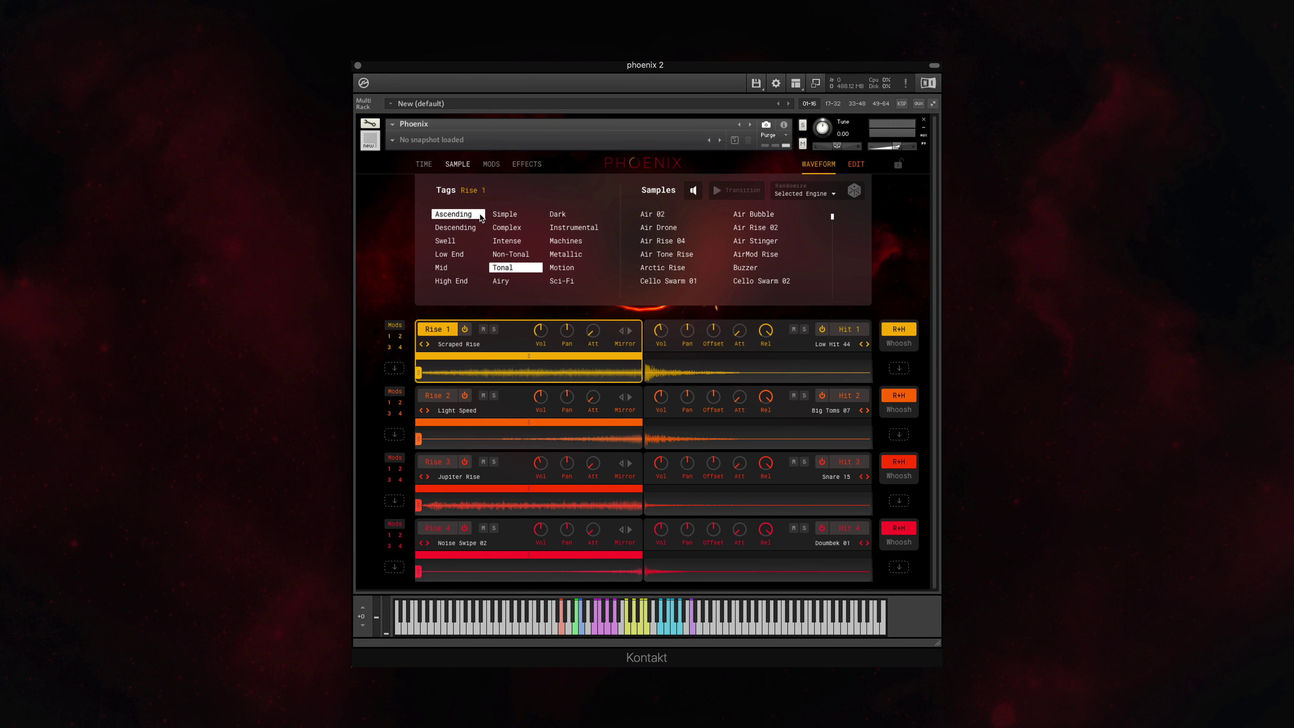
left_click(504, 214)
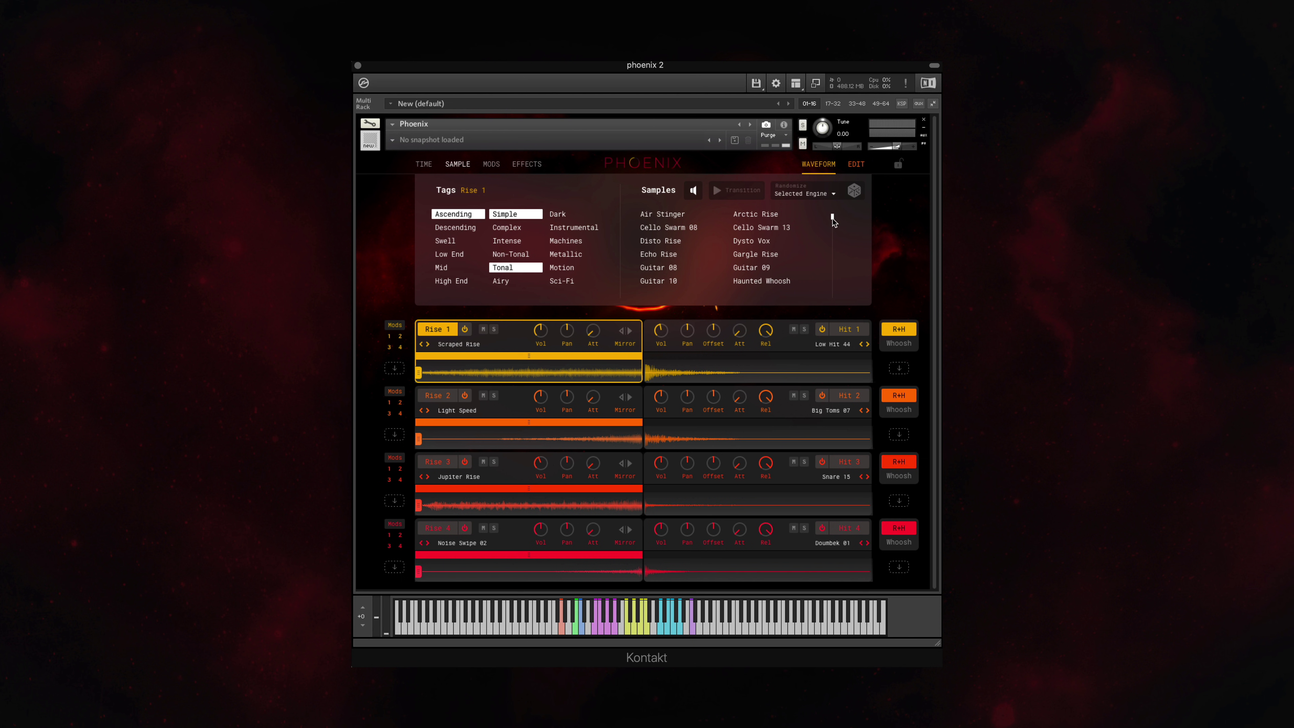
Audition the Octave Rise 02, Rising Crystals, Scraped Rise and Saw Synth Rise samples for Rise 1
scroll(832, 228, "down", 10)
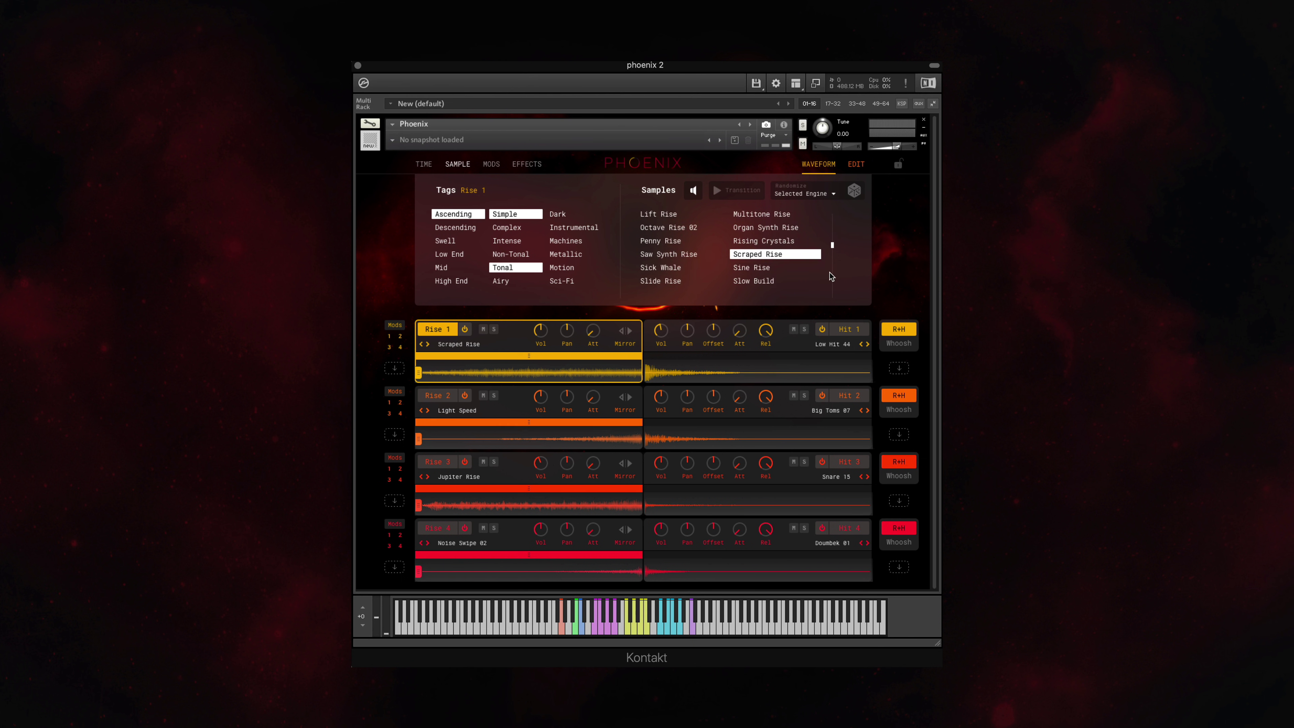
left_click(682, 215)
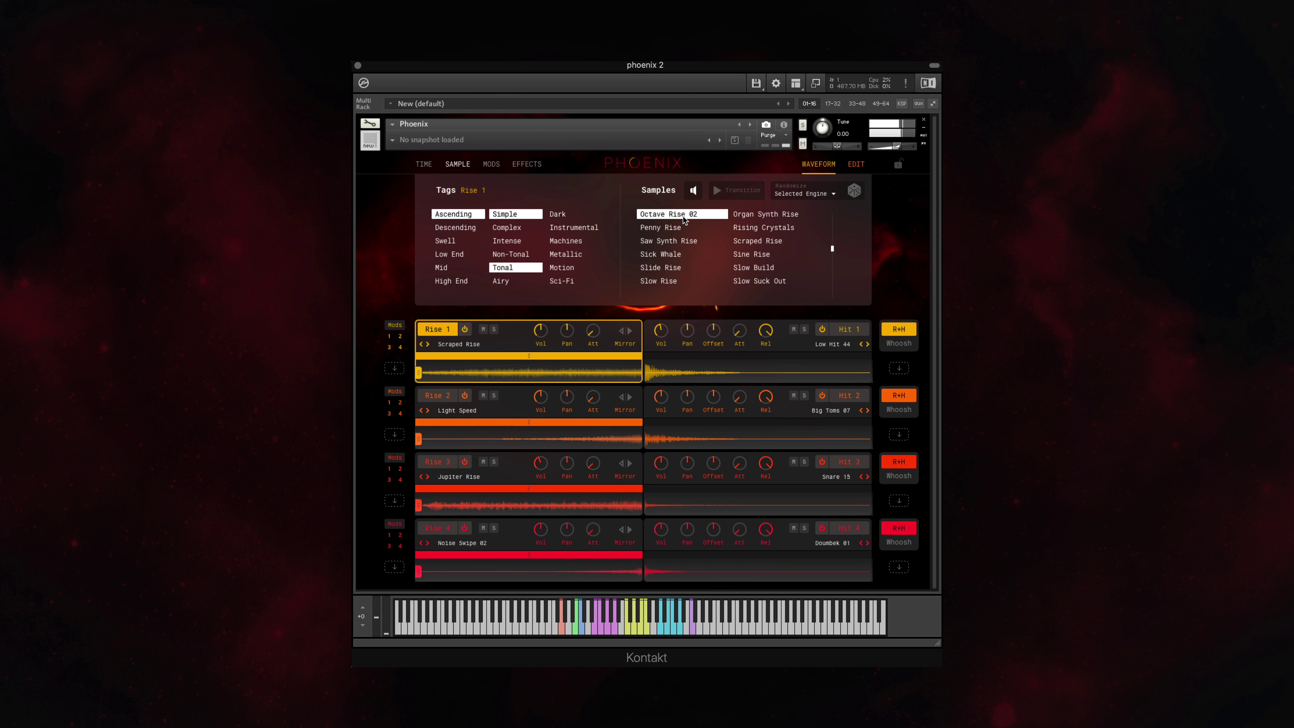
left_click(759, 230)
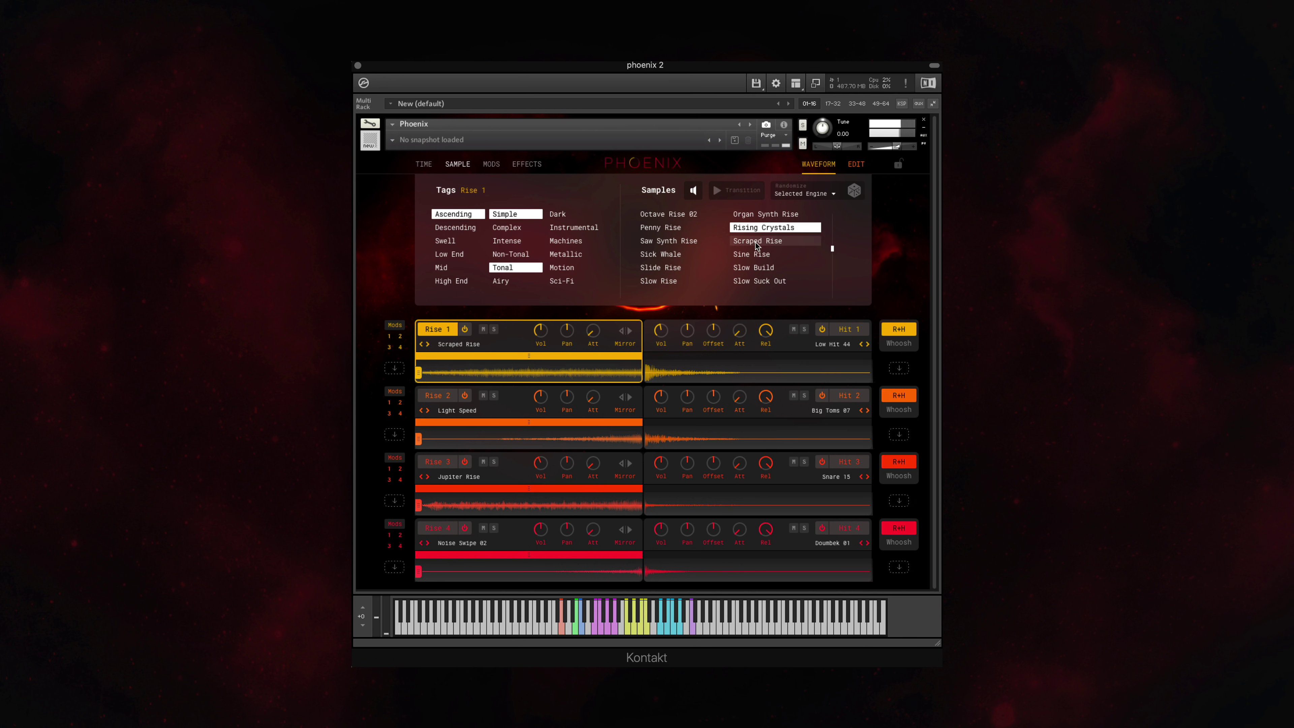
left_click(758, 242)
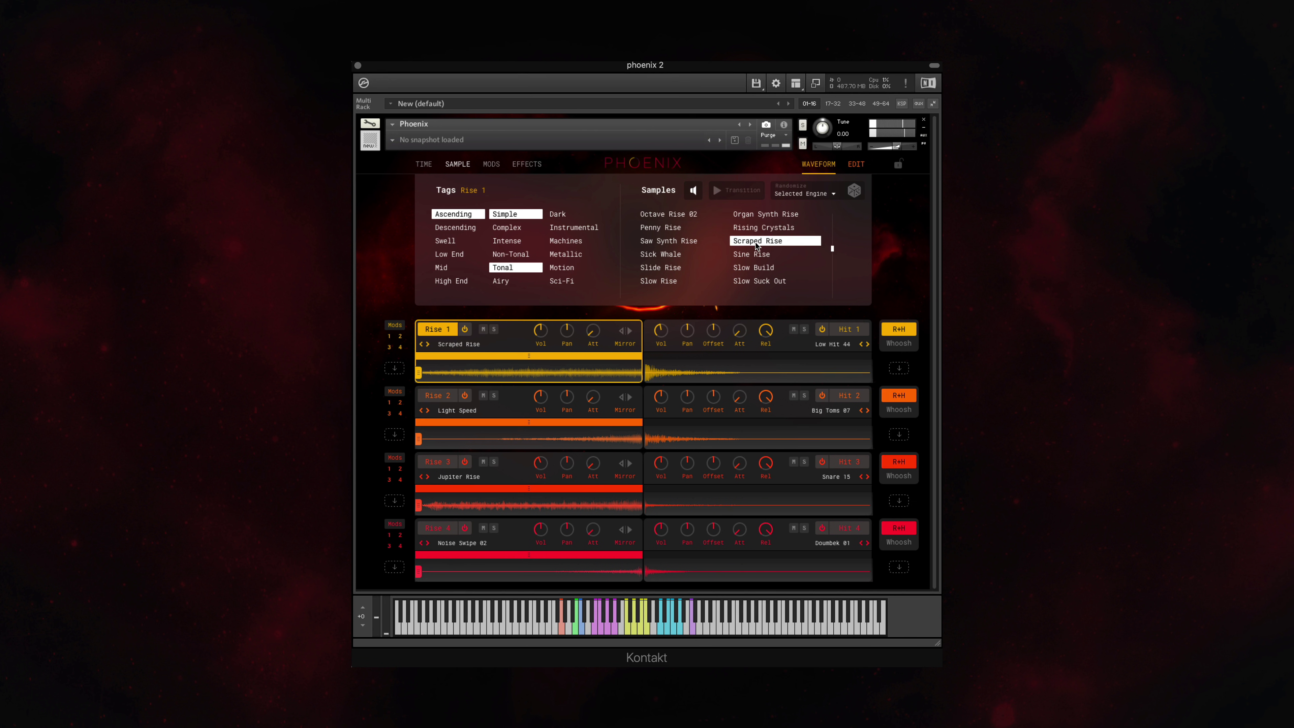
left_click(690, 243)
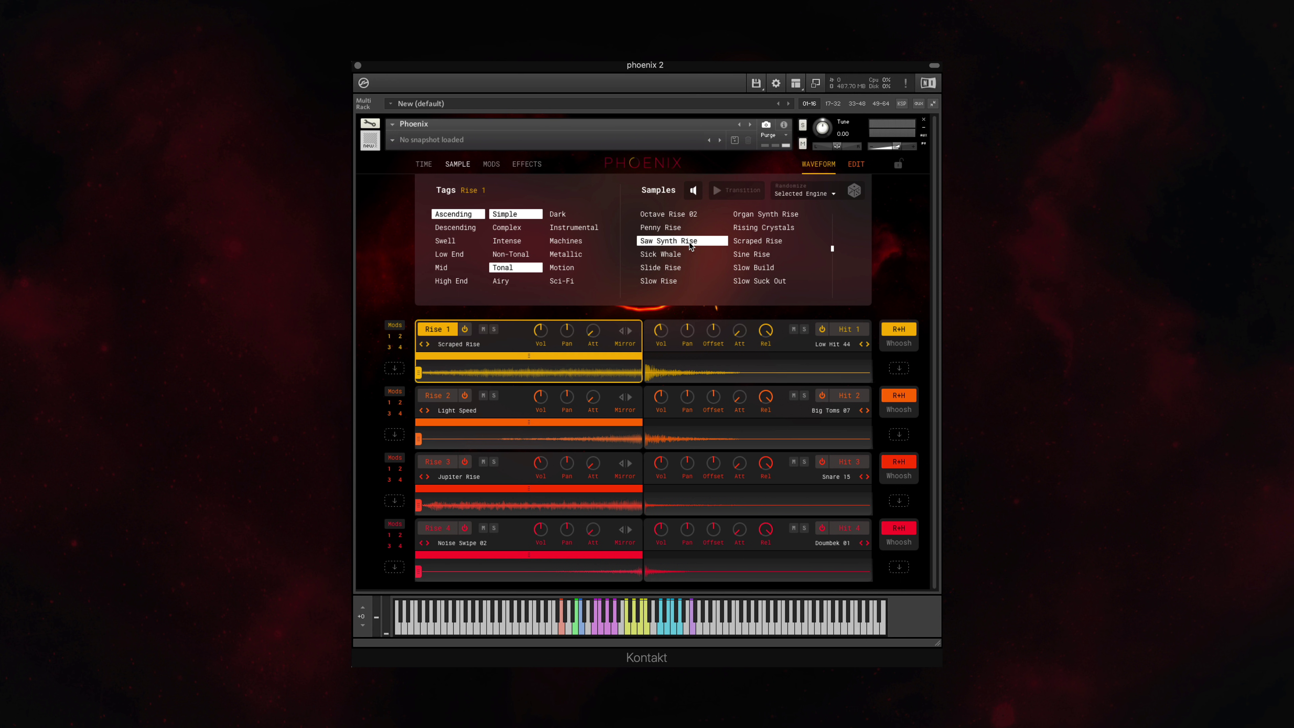
Load the Saw Synth Rise sample into the Rise 1 engine
left_click(693, 193)
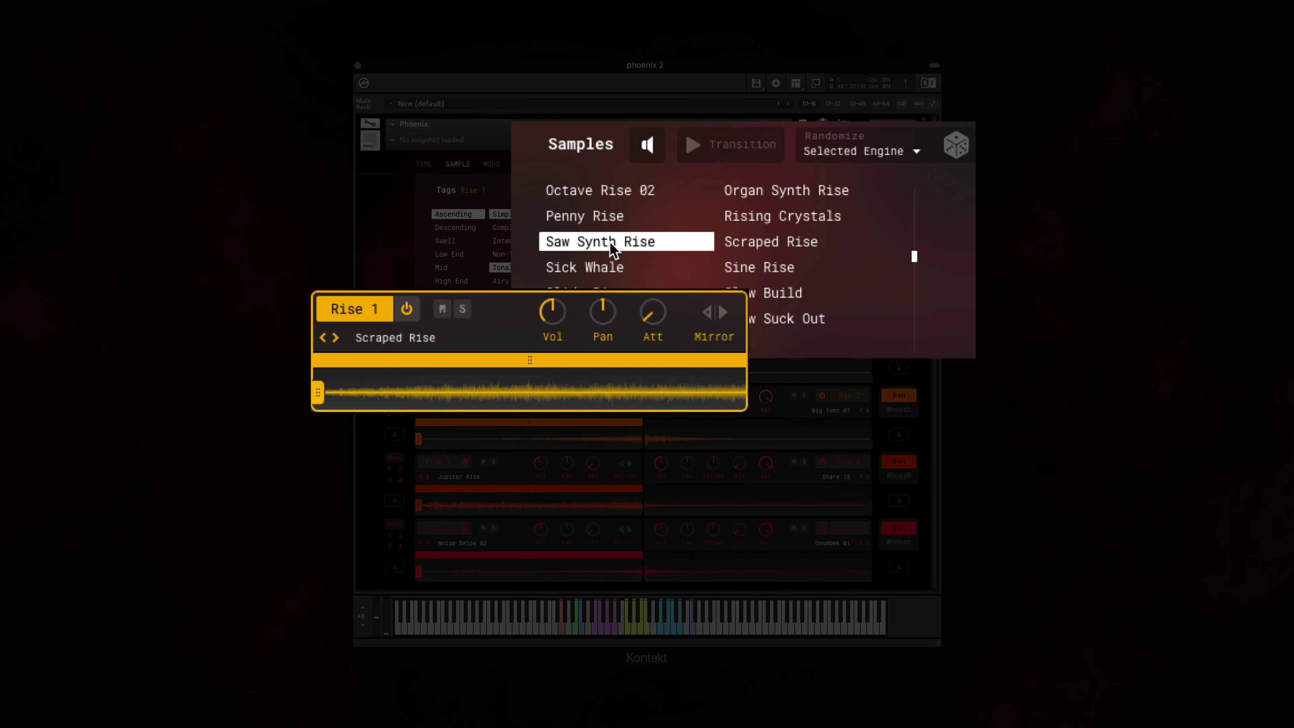
left_click(610, 243)
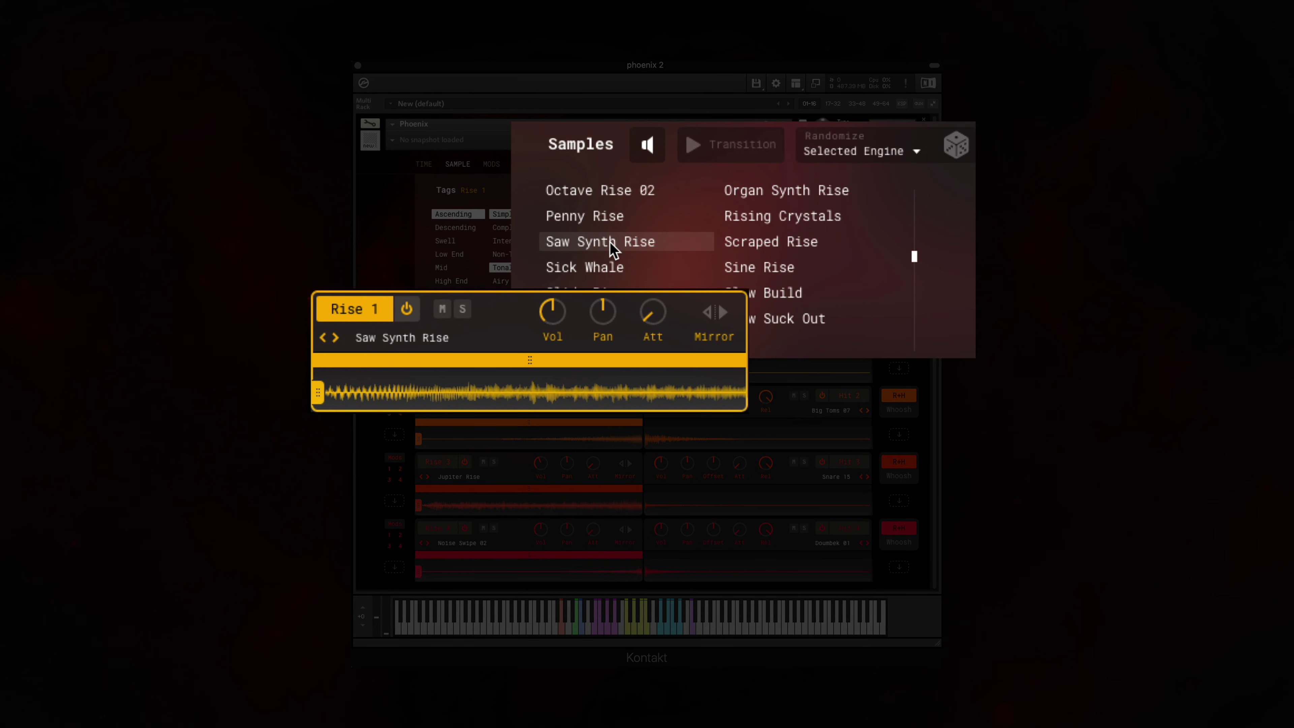
left_click(674, 245)
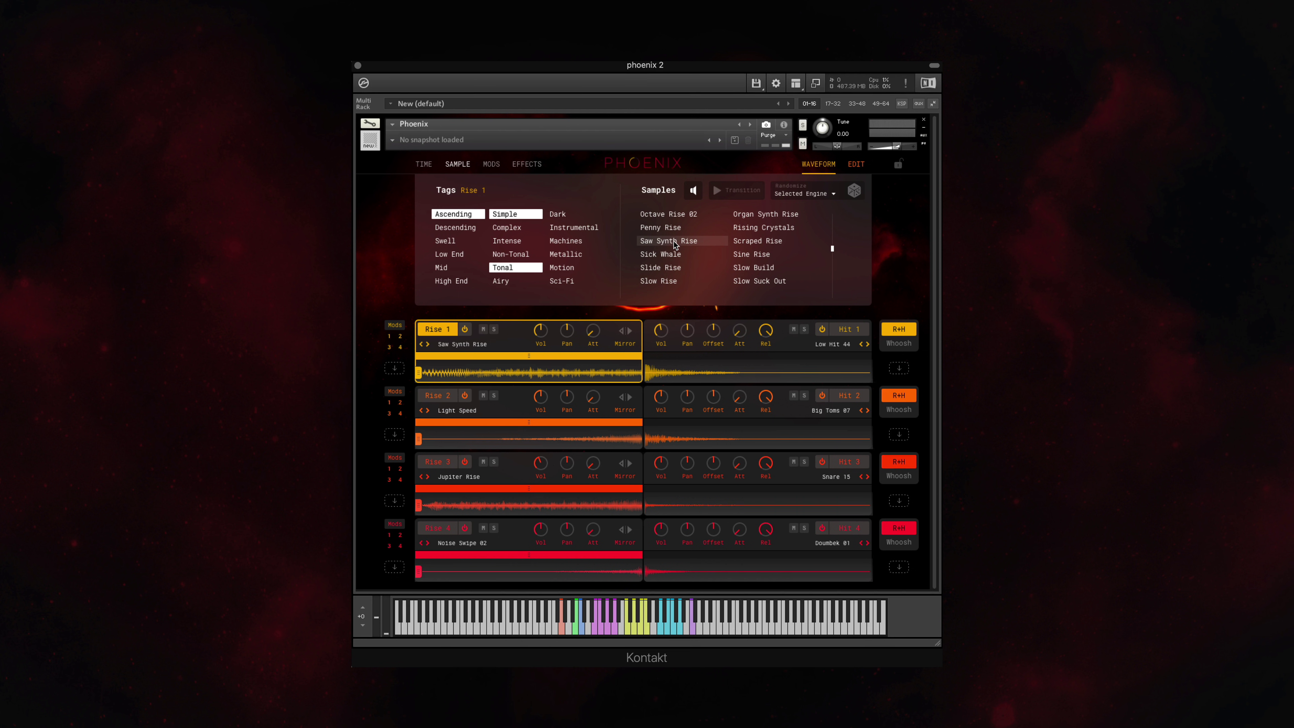
Filter the Hit 1 engine's samples by the Sub and Low End tags
left_click(798, 346)
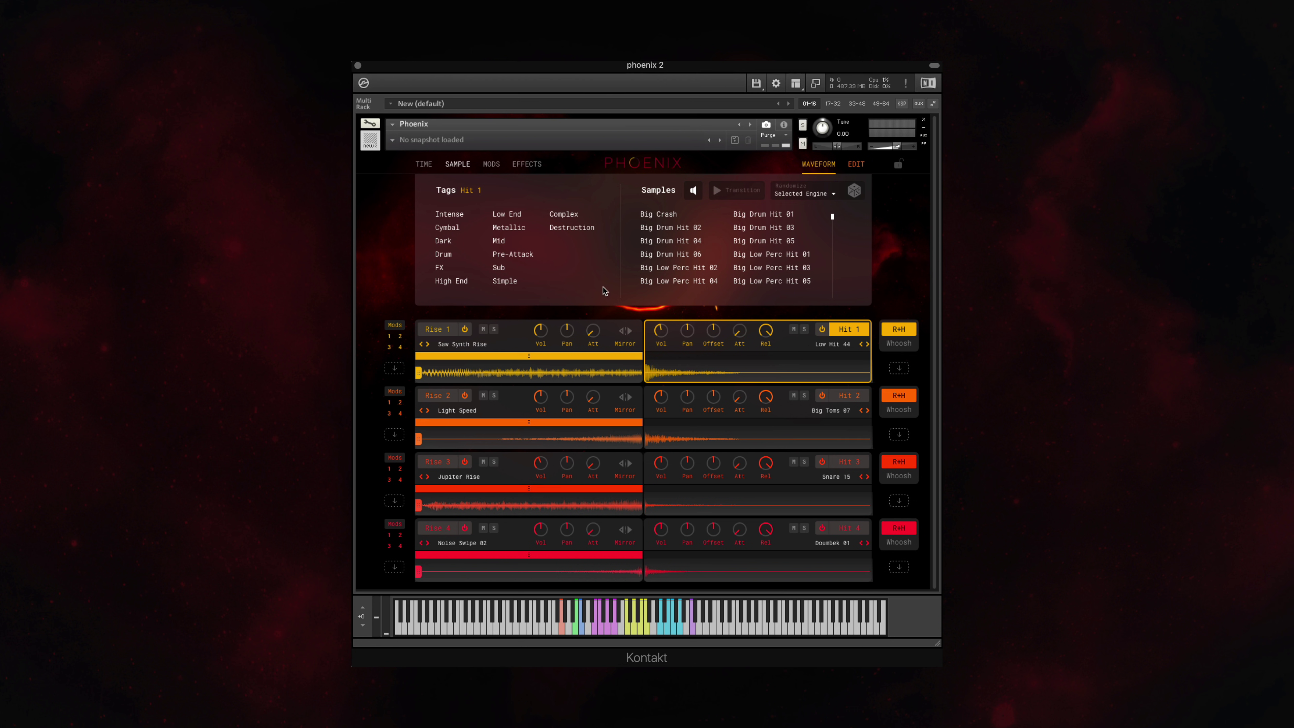
left_click(511, 270)
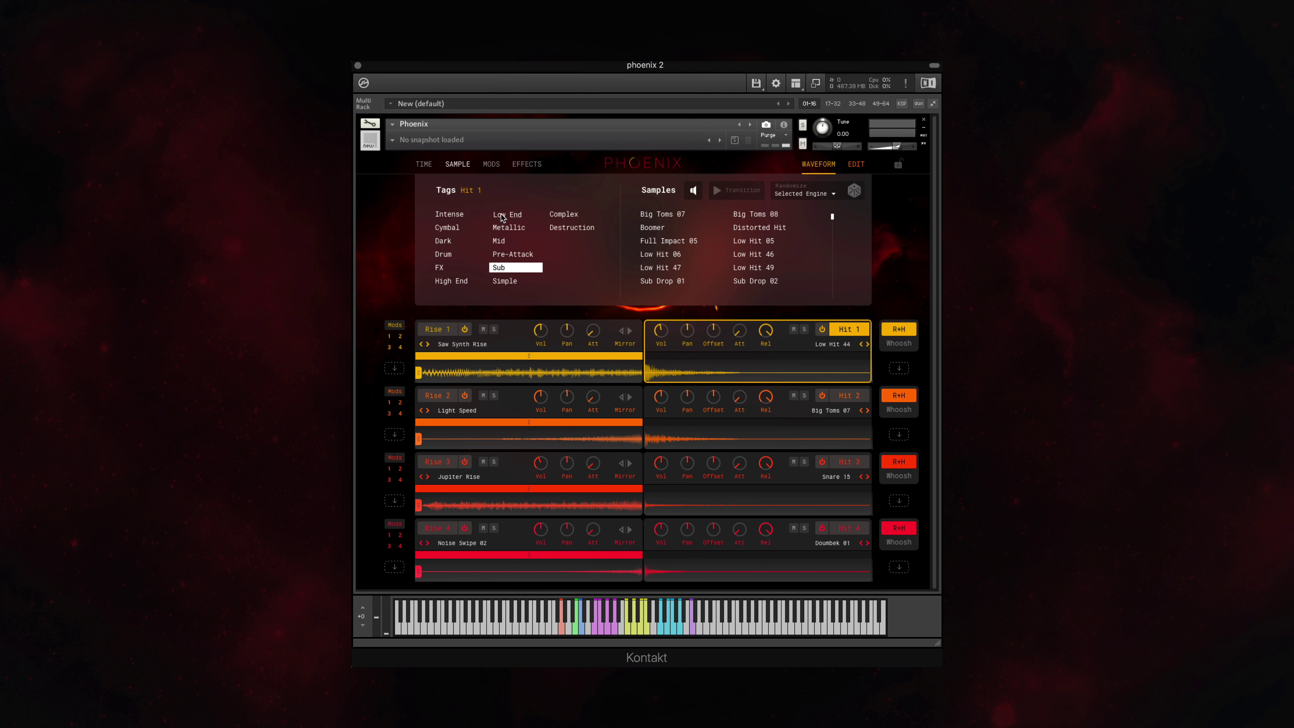
left_click(507, 215)
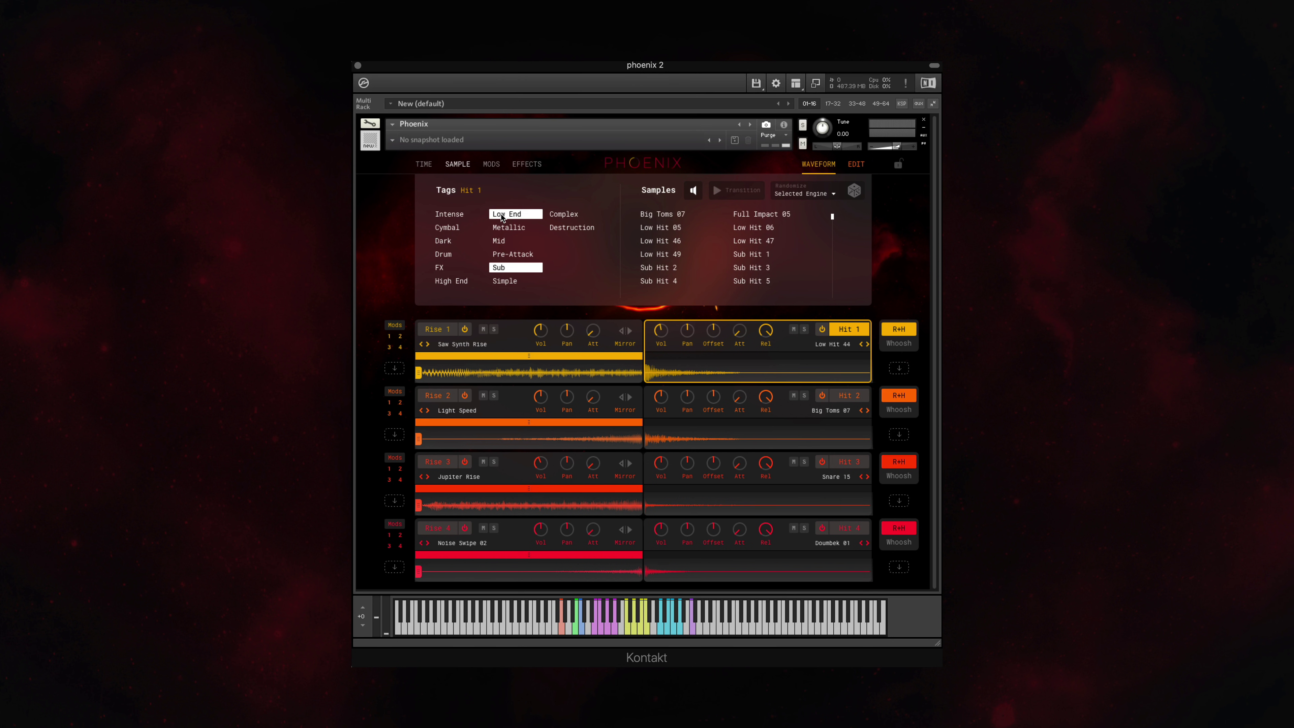
Audition Big Toms 07, Low Hit 05, Low Hit 06 and Low Hit 46, and load Low Hit 49 into Hit 1
left_click(665, 215)
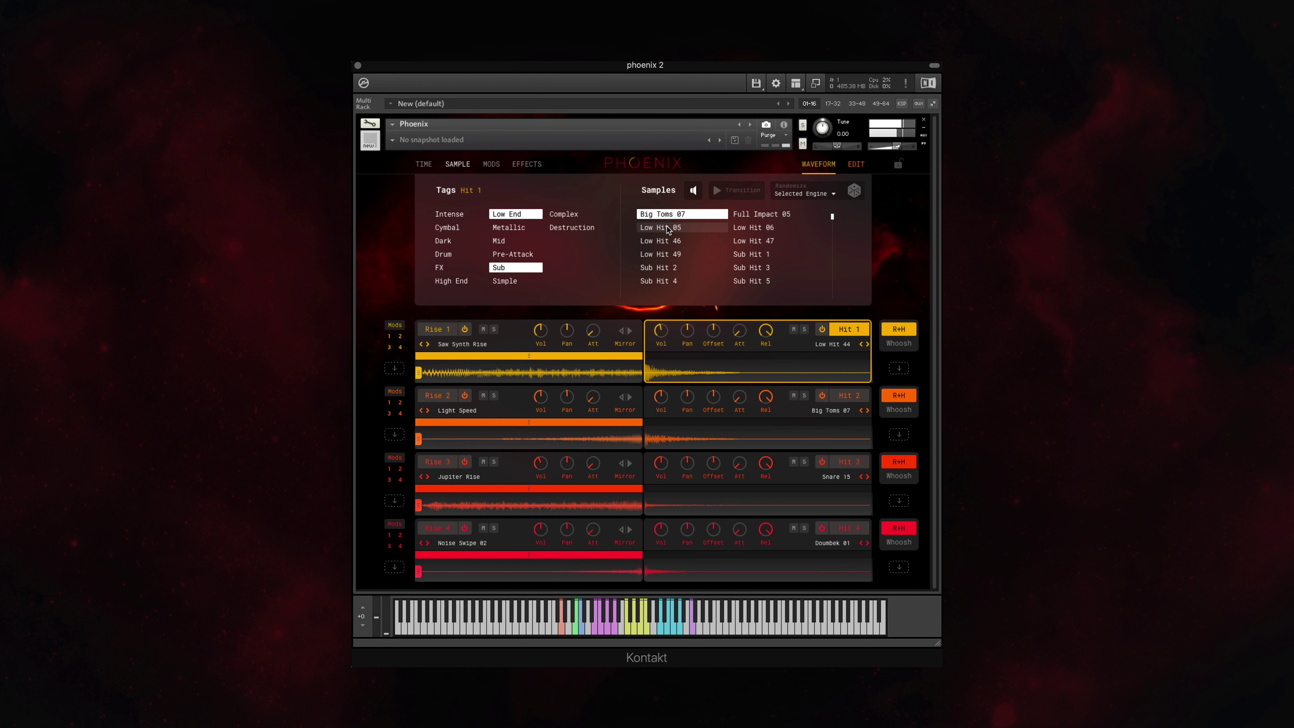
left_click(676, 229)
key("Right")
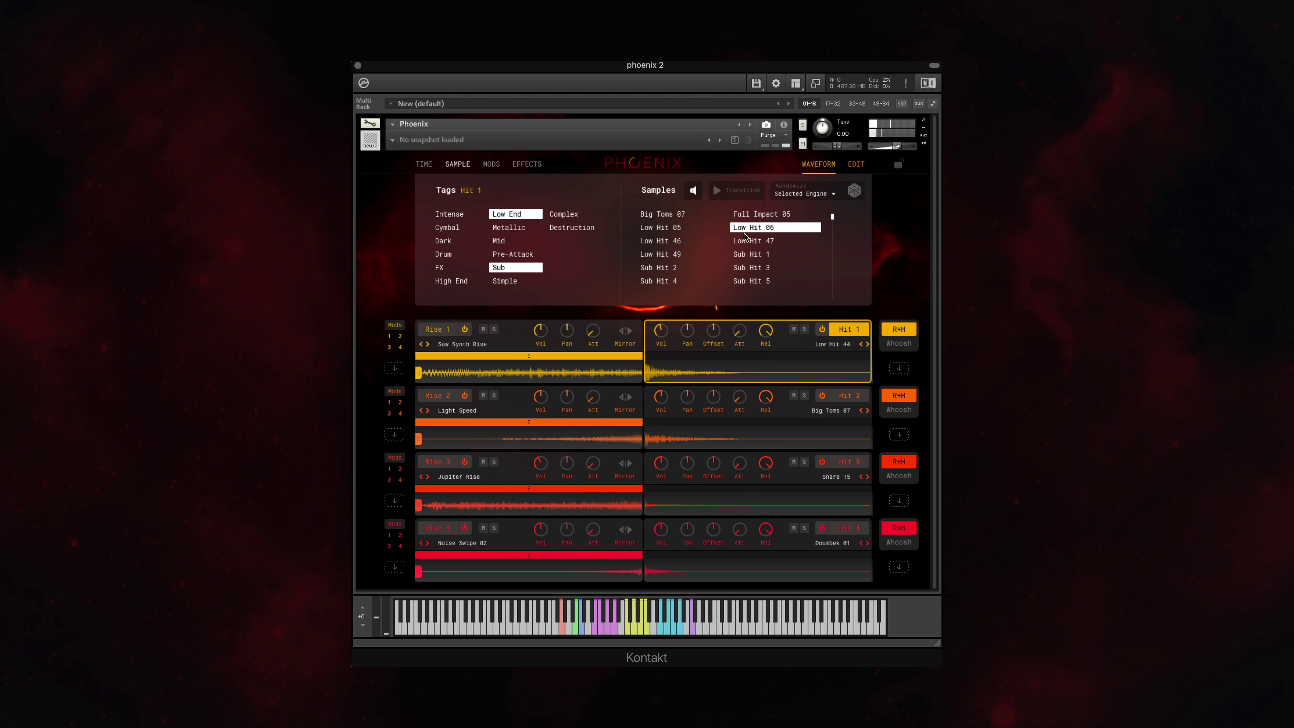
left_click(675, 243)
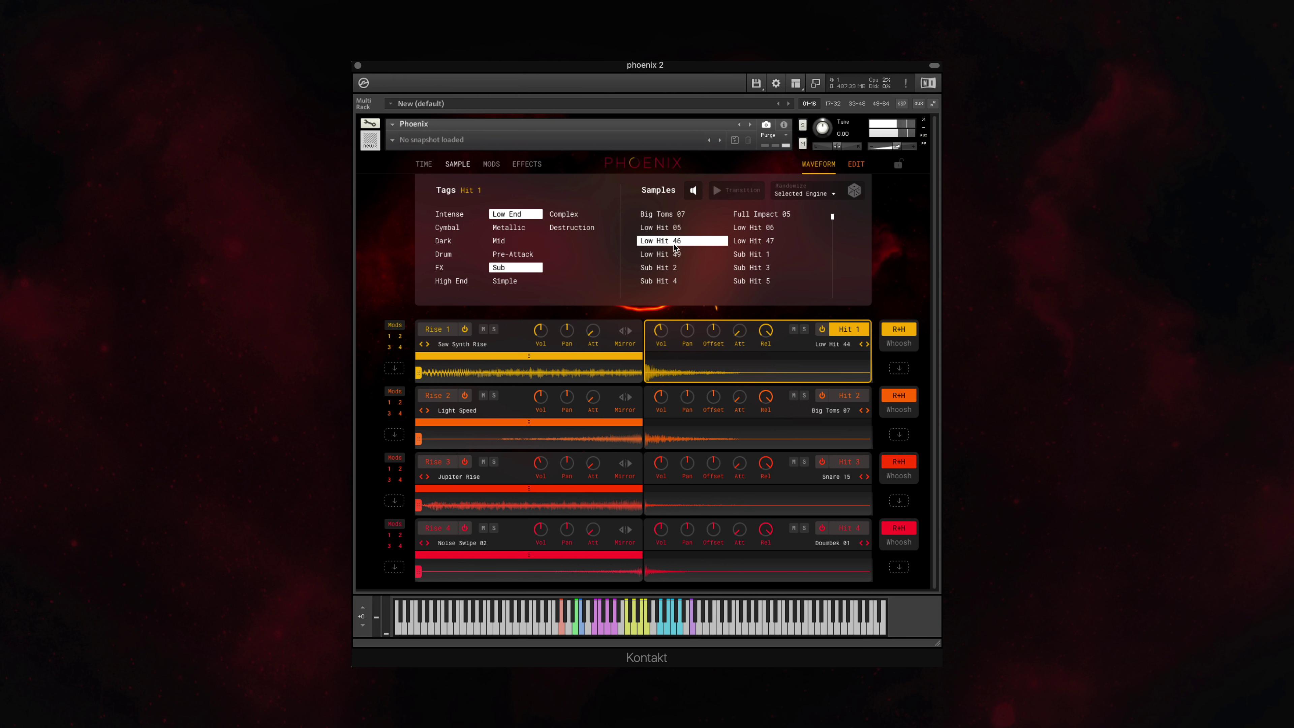
left_click(675, 253)
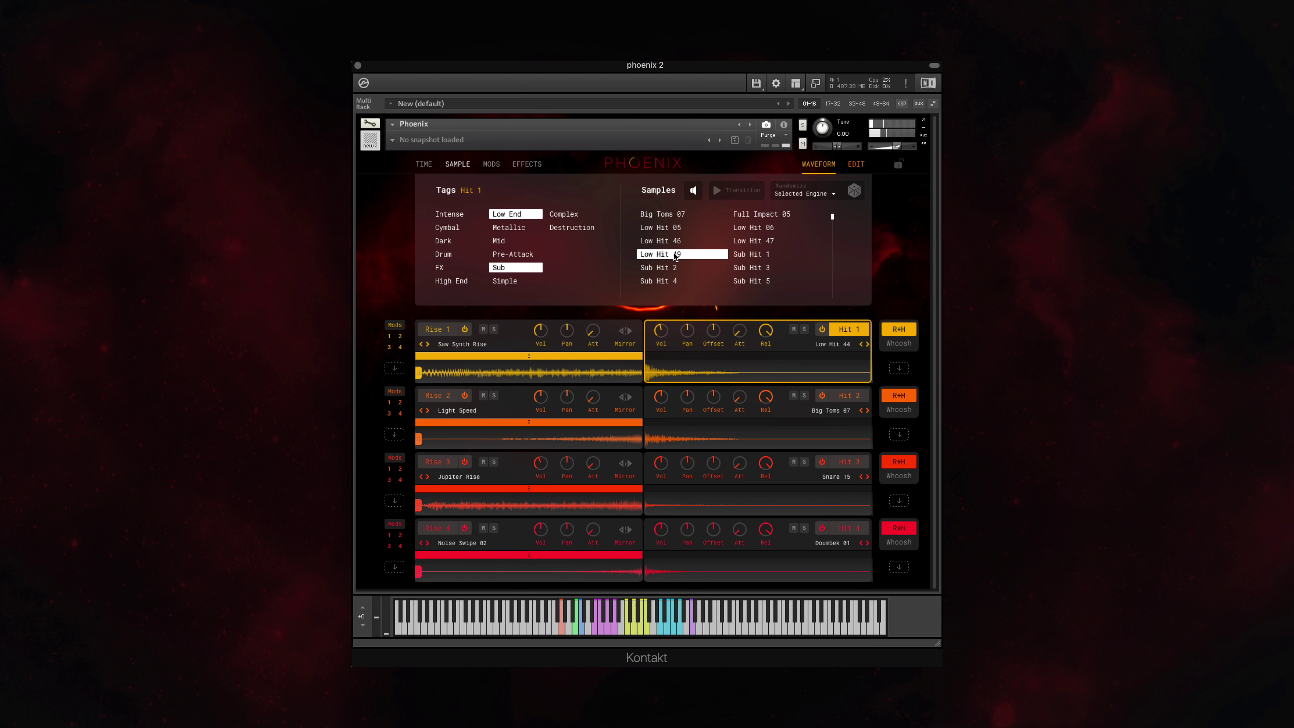
left_click(674, 252)
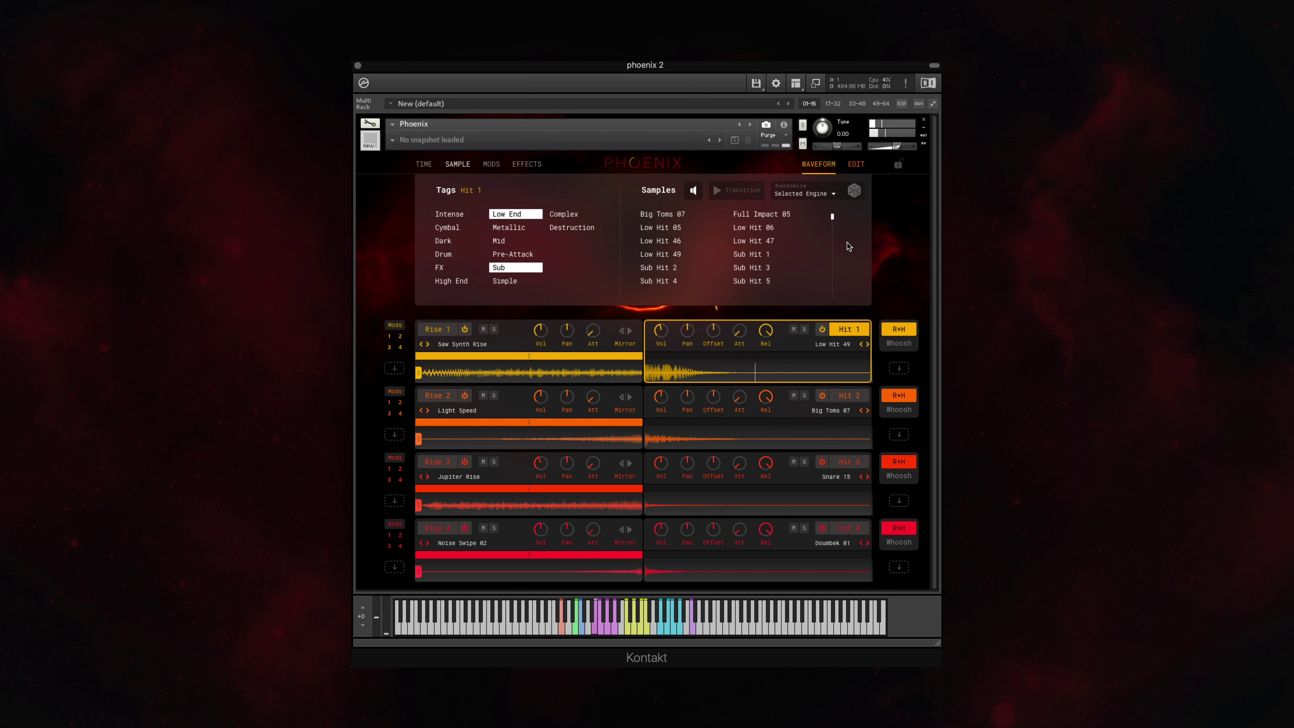
Switch the second engine to Whoosh mode and filter its samples by the Airy and Simple tags
left_click(899, 399)
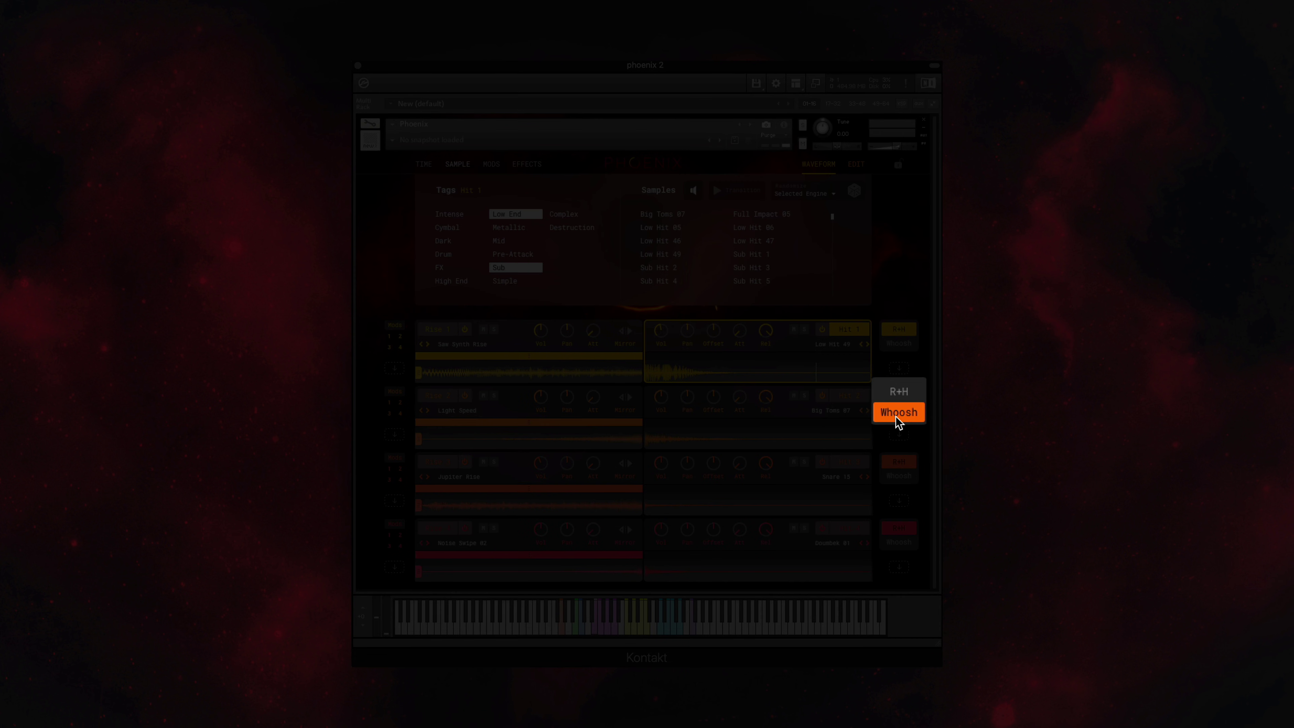
left_click(898, 414)
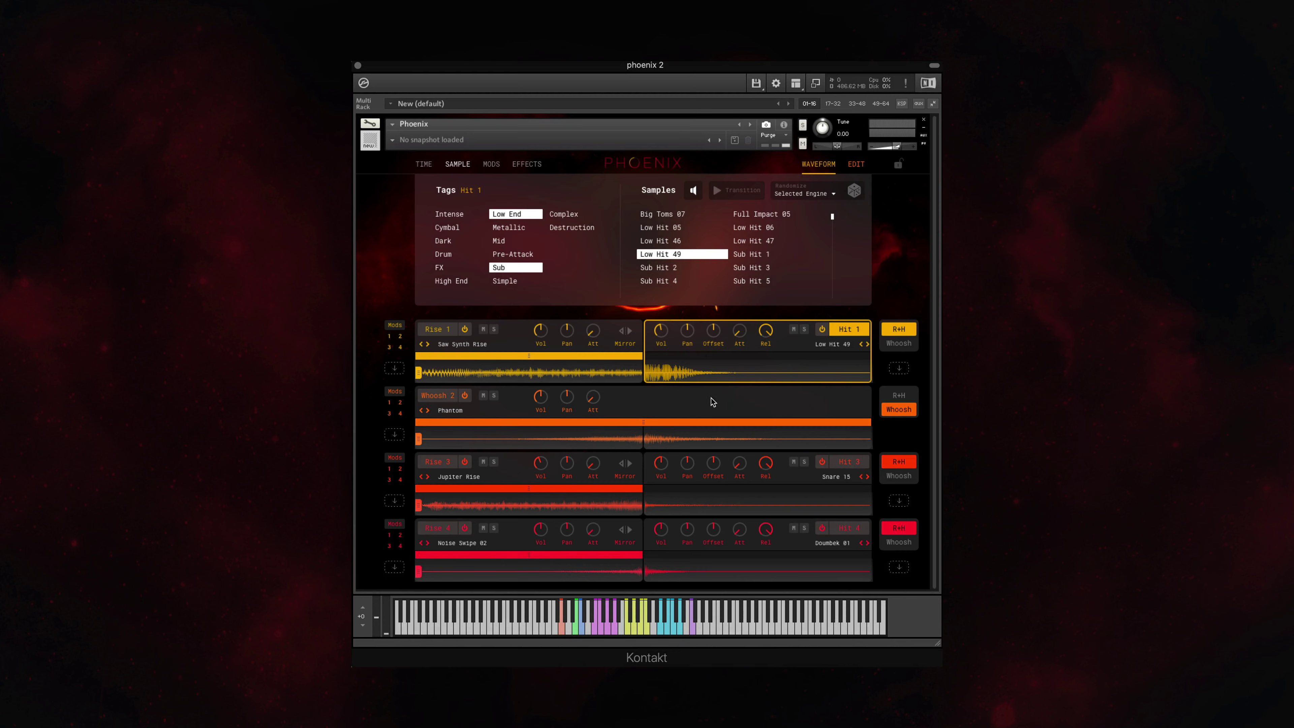
left_click(689, 406)
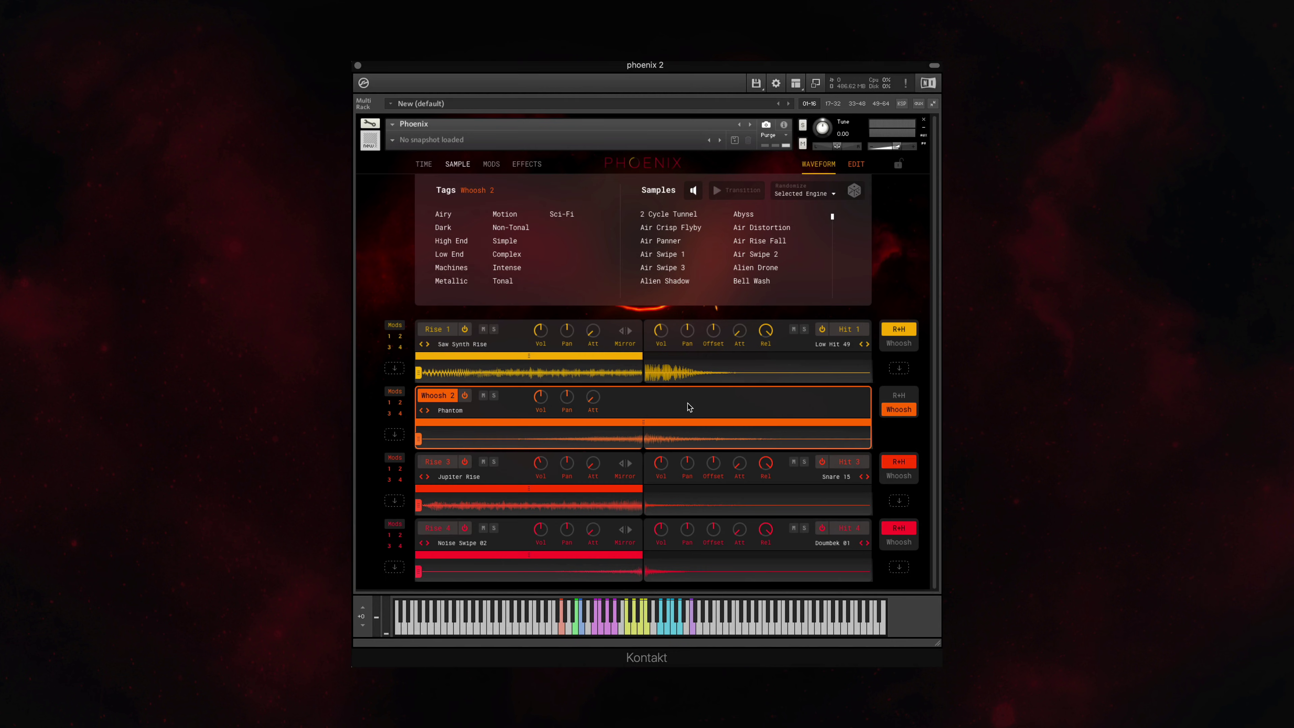
left_click(443, 214)
left_click(501, 241)
Audition the Air Panner, Air Swipe 1 and Air Swipe 3 samples for Whoosh 2
left_click(665, 230)
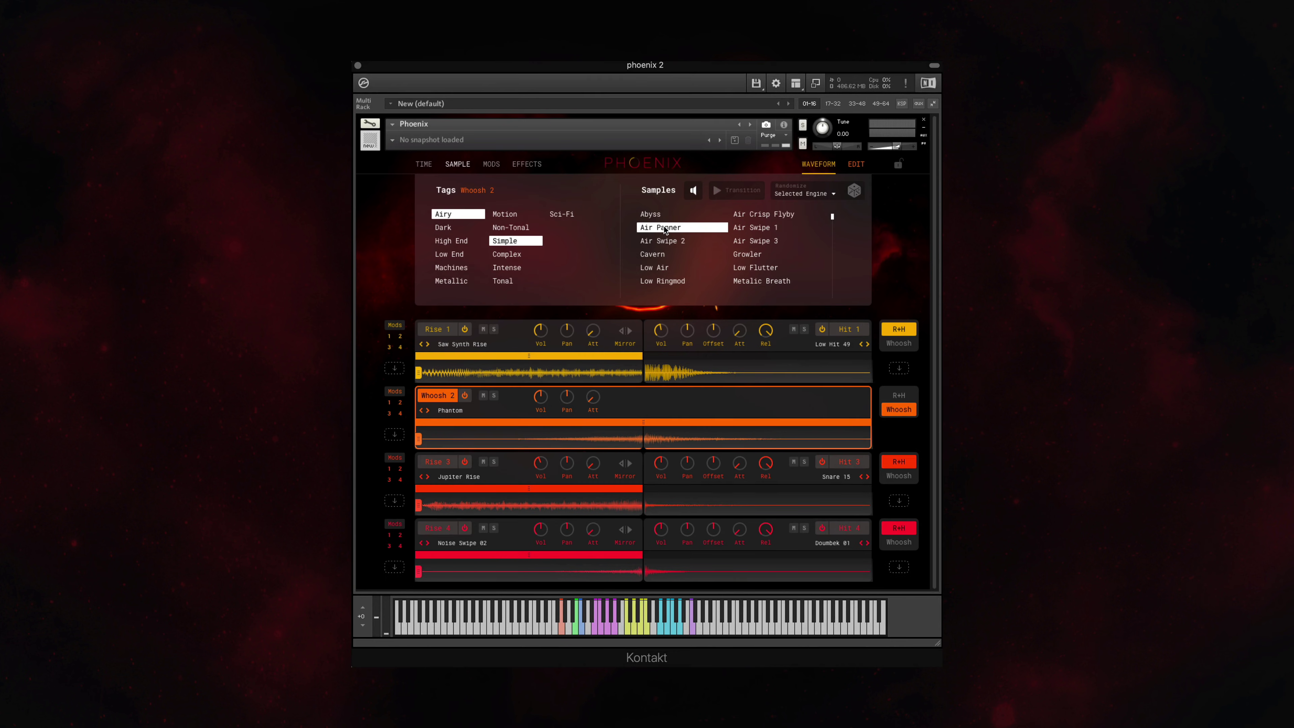
key("Right")
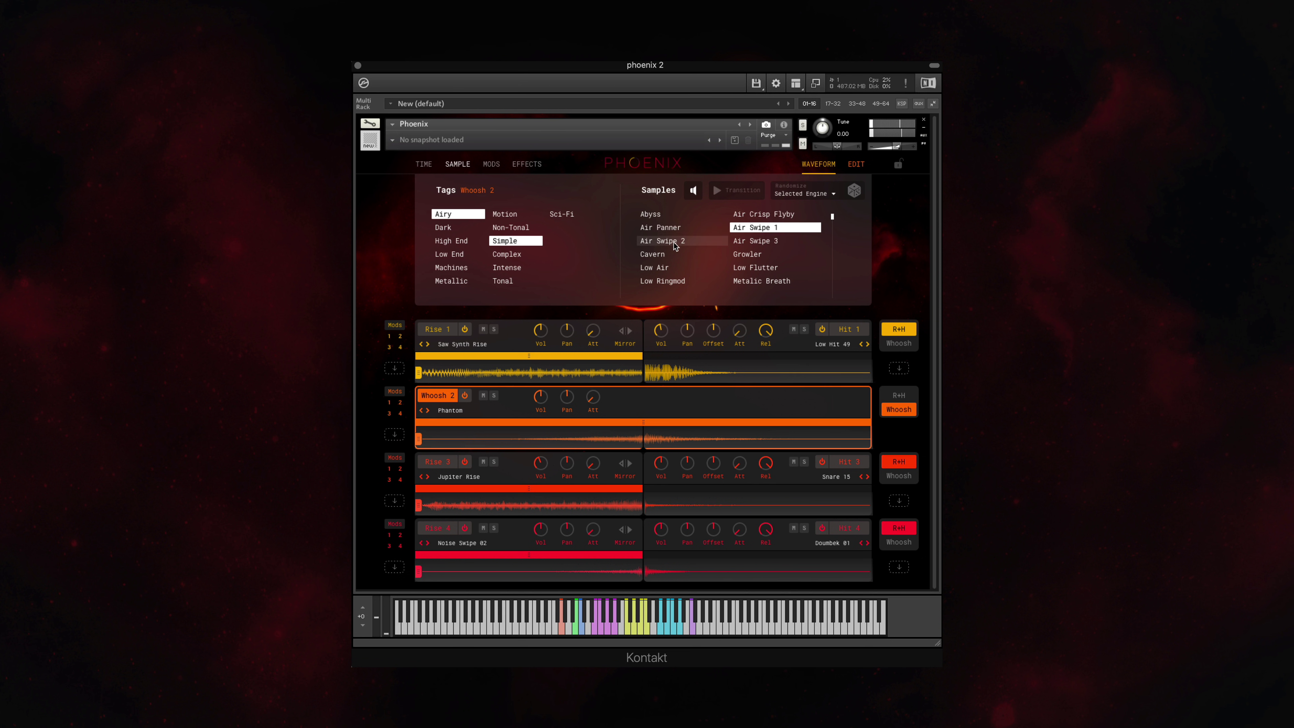
left_click(754, 242)
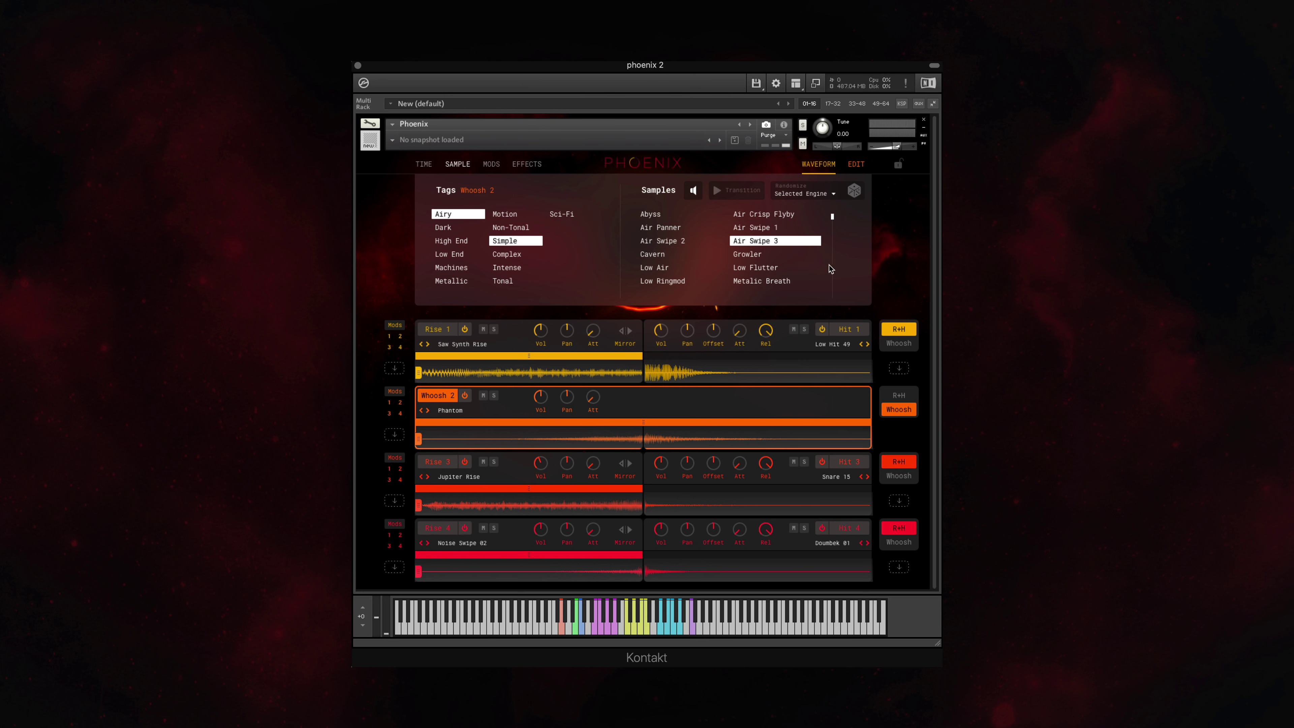
Load the Air Swipe 3 sample into Whoosh 2 and play the transition
left_click(763, 240)
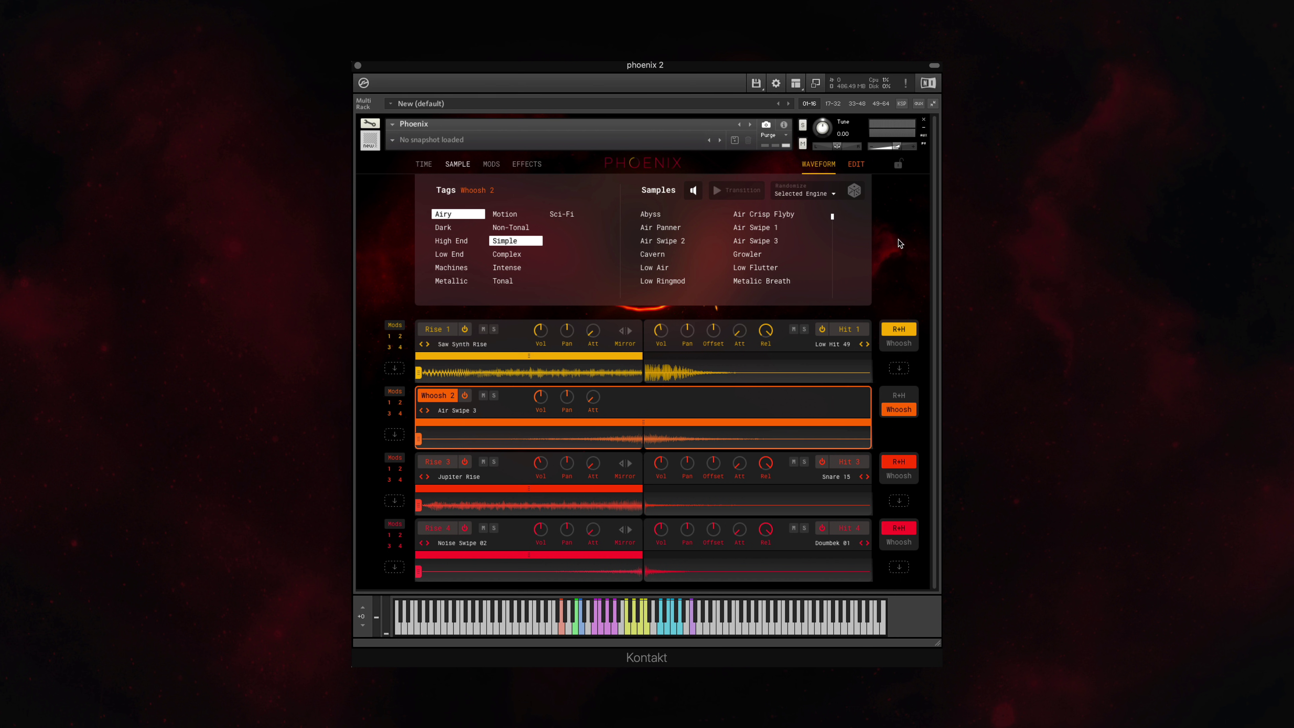
left_click(717, 191)
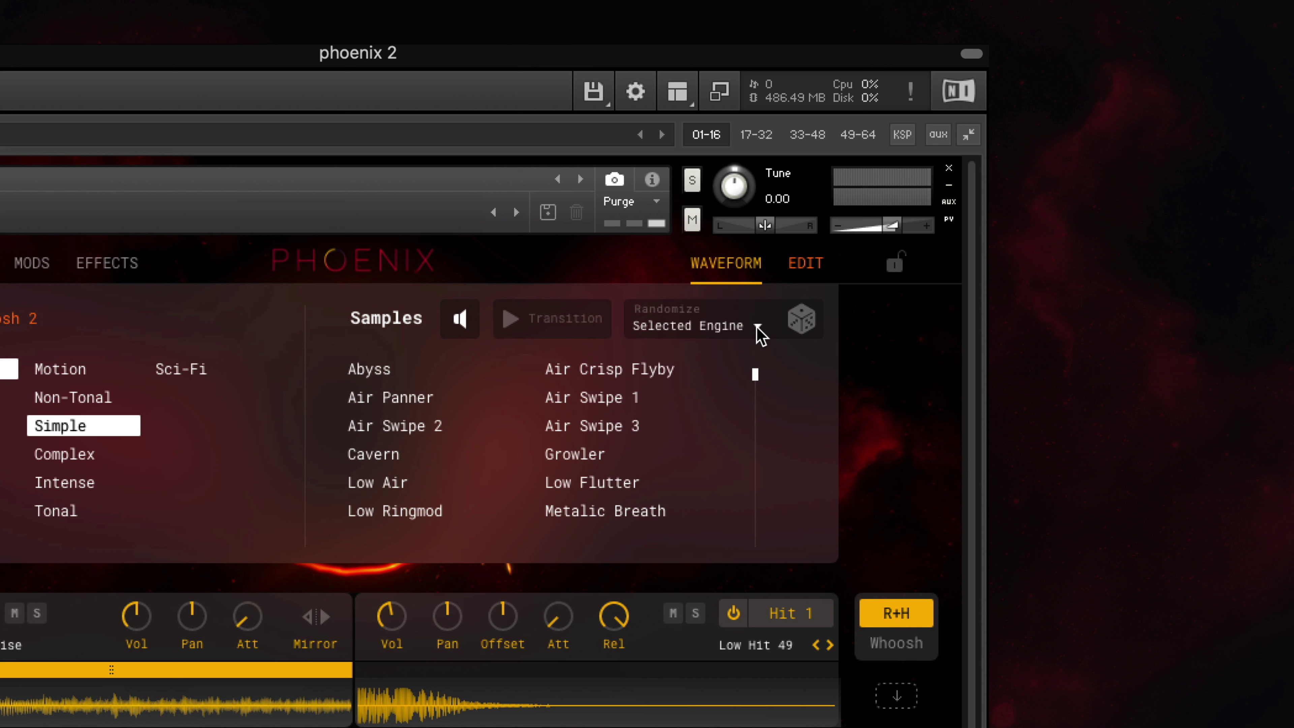
Set the randomize scope to All Hits and randomize the samples
left_click(758, 327)
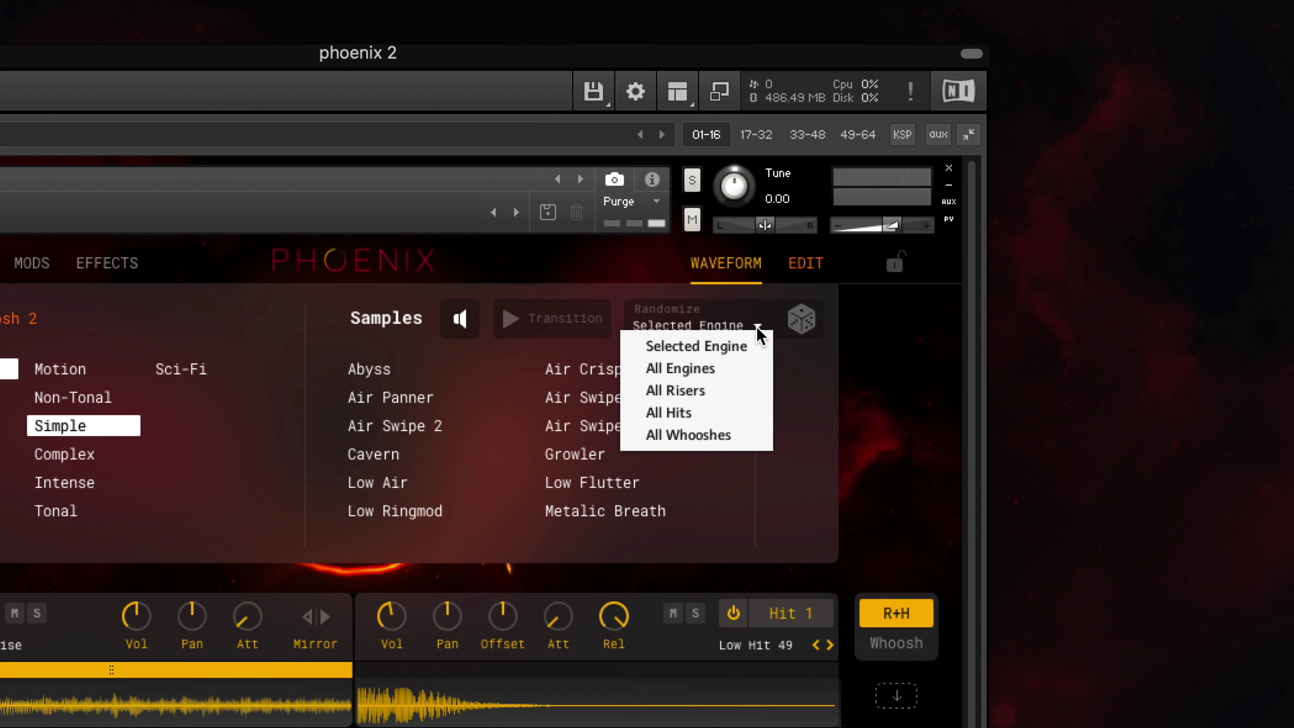
left_click(697, 414)
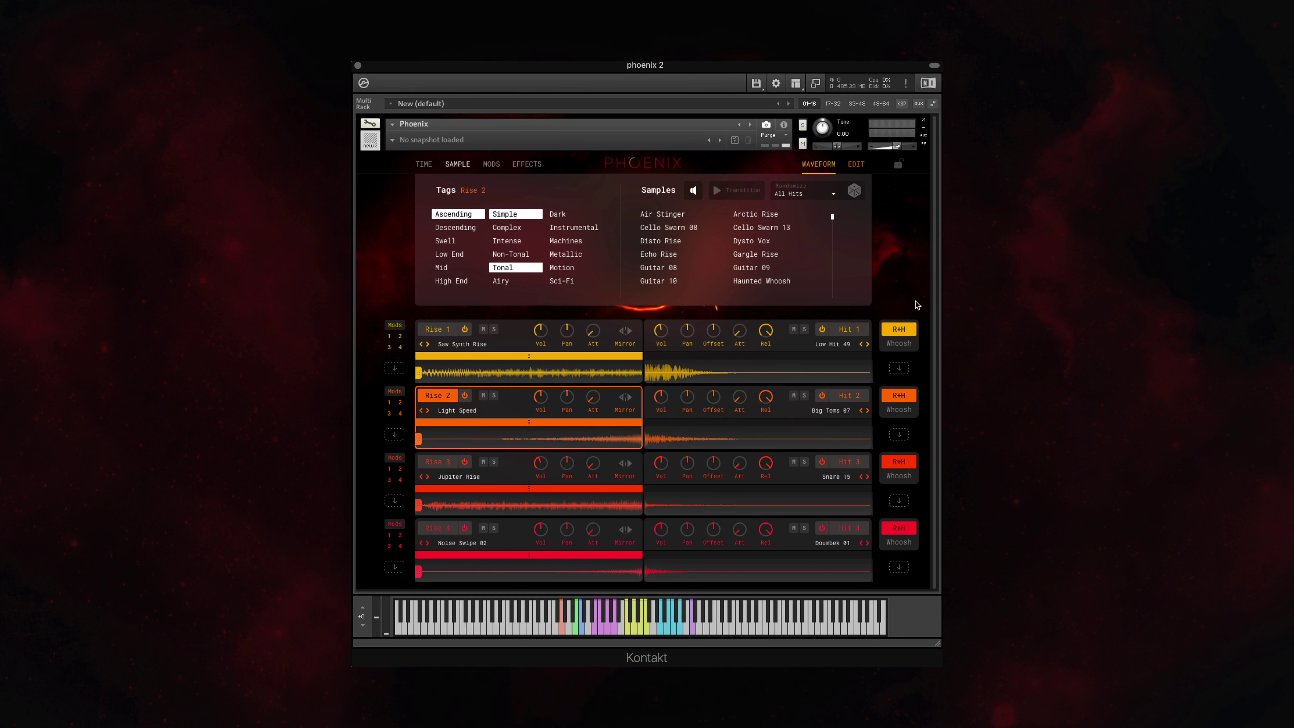
left_click(855, 191)
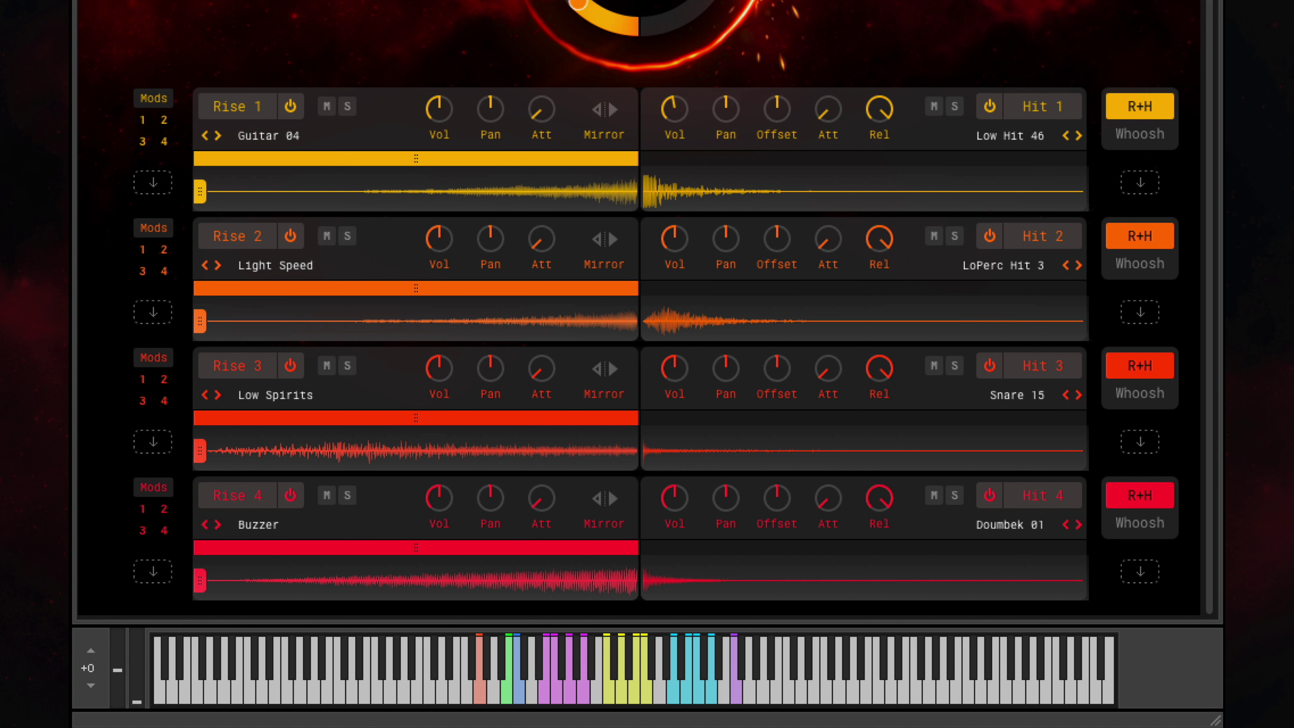
Try trimming the start of Rise 1's sample to about its midpoint, and restore its full length
left_click_drag(203, 194, 415, 198)
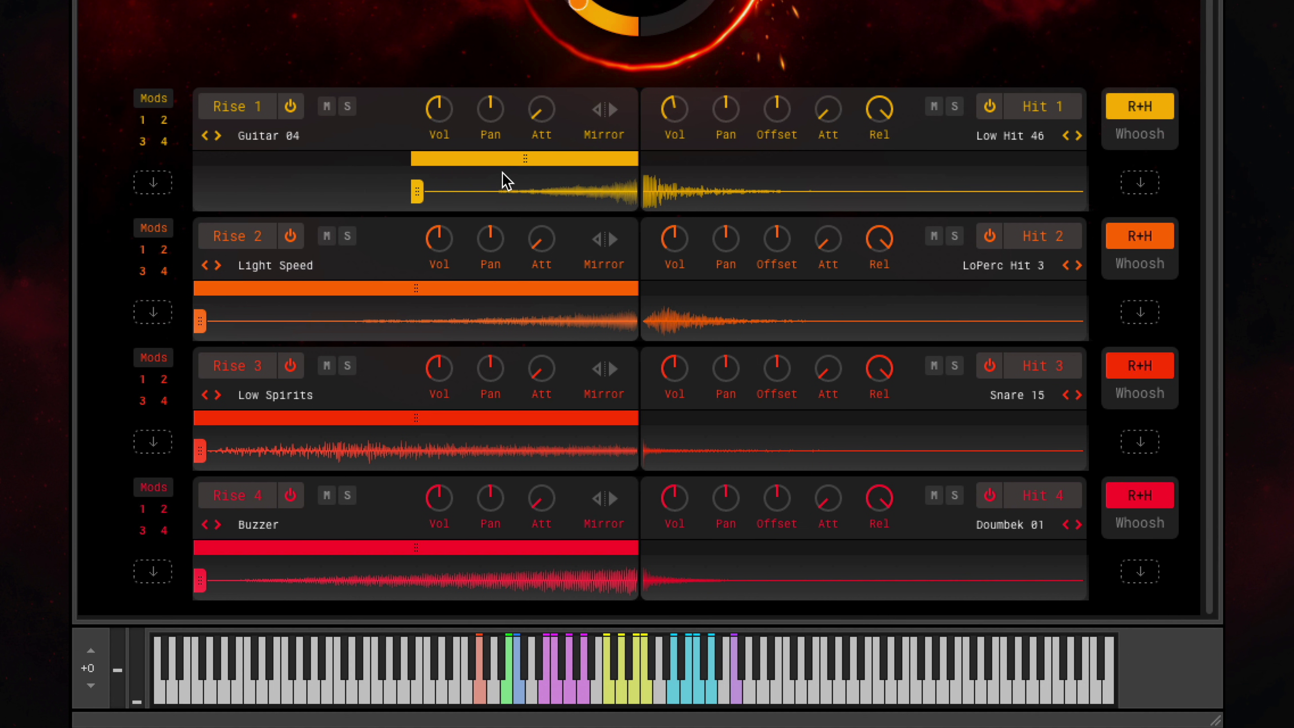
mouse_move(526, 159)
left_mouse_down()
mouse_move(379, 166)
mouse_move(533, 176)
left_mouse_up()
left_click_drag(420, 192, 81, 203)
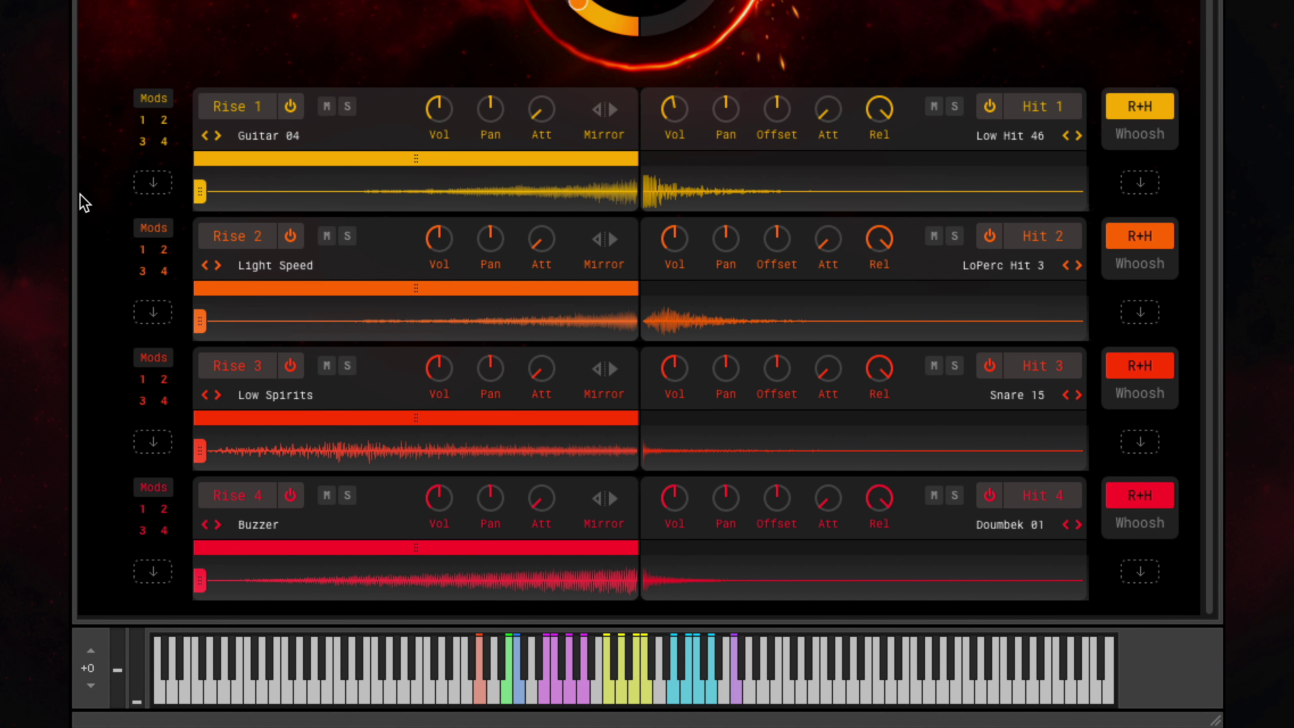
Try the second engine in Whoosh mode with a shortened sample shifted earlier in time, and return it to R+H mode
left_click(1140, 263)
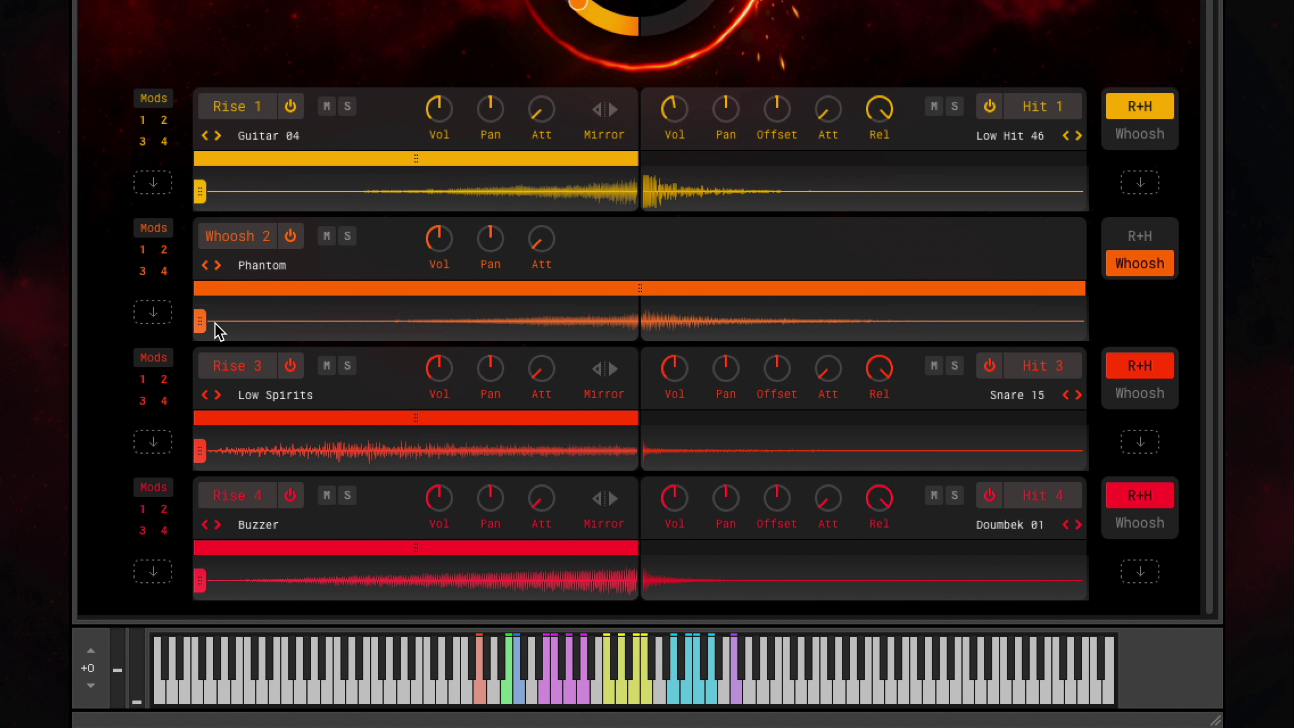
left_click_drag(217, 330, 489, 329)
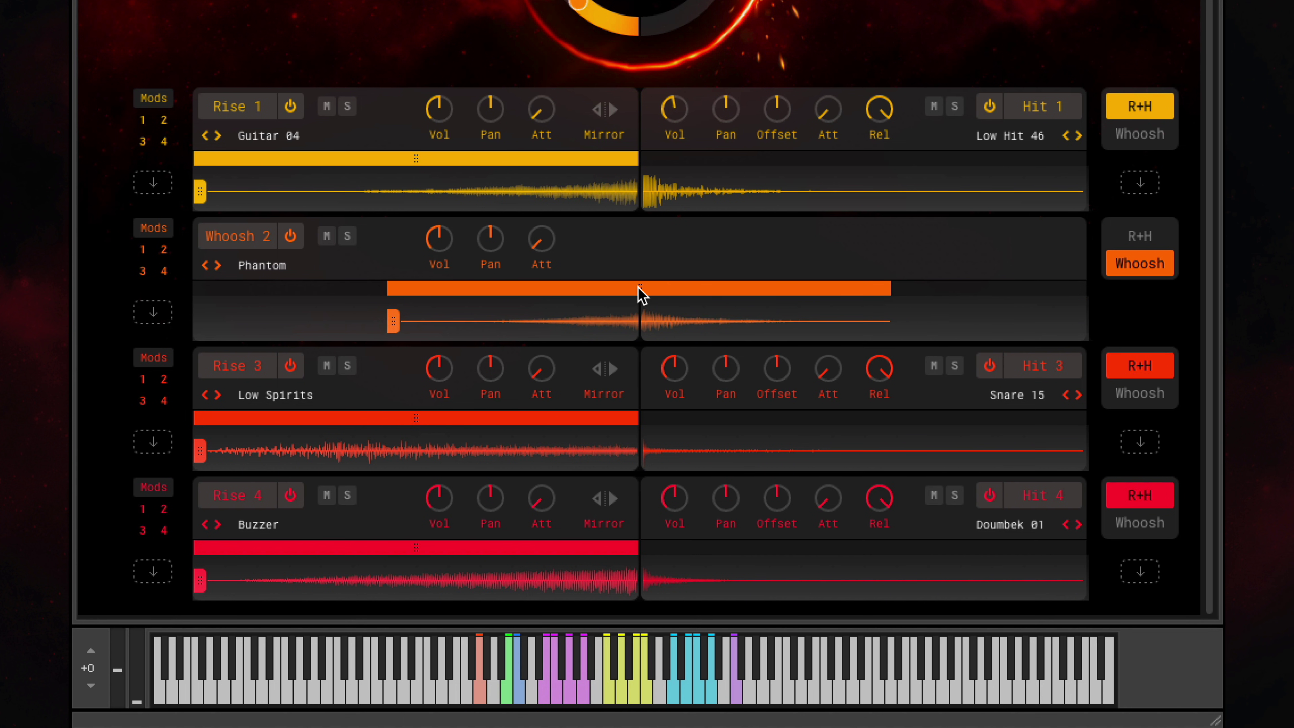
left_click_drag(638, 289, 539, 296)
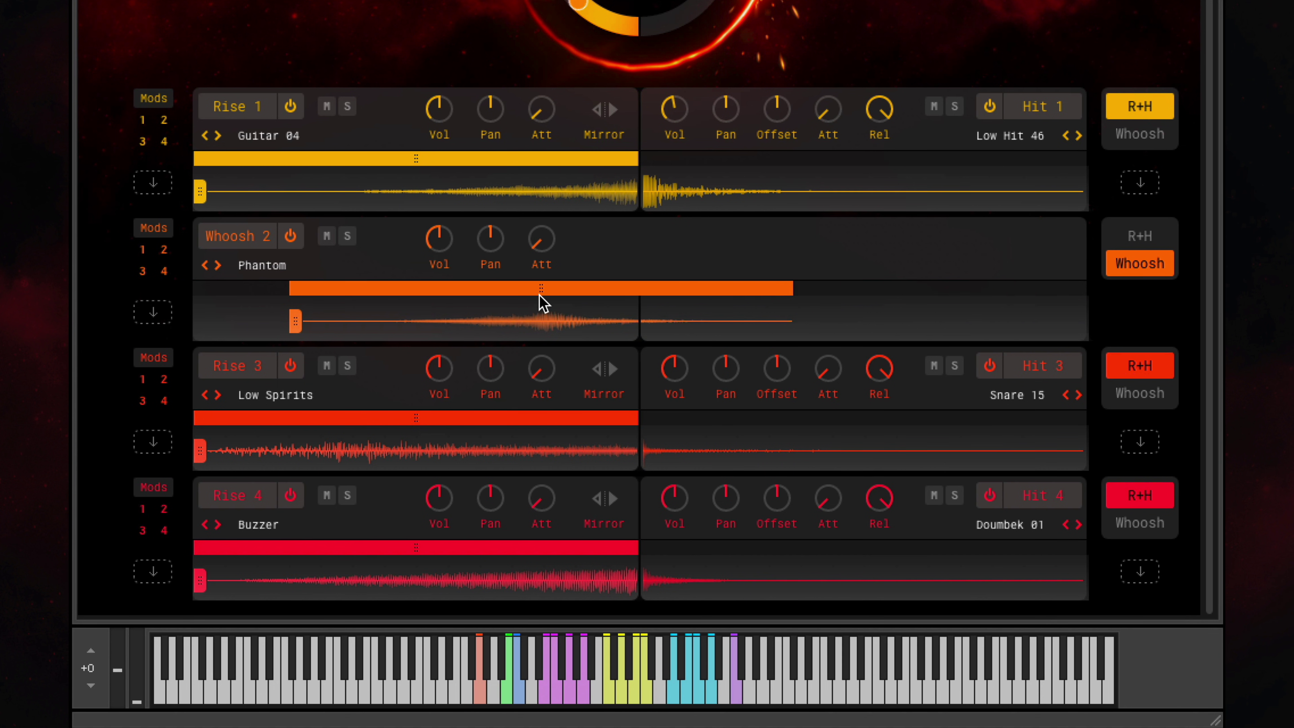
left_click(1140, 235)
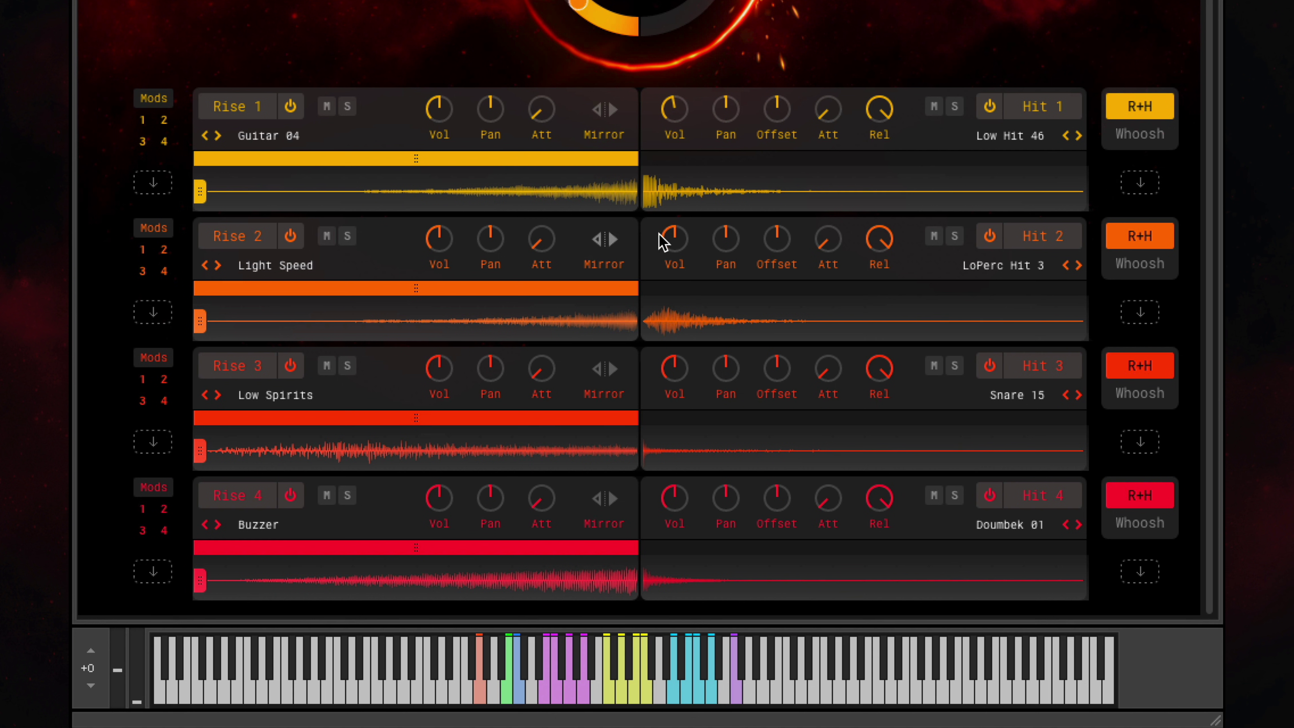
Lower Hit 2's offset, and try mirroring Rise 1 into Hit 1 before switching the mirror off again
left_click_drag(789, 246, 777, 284)
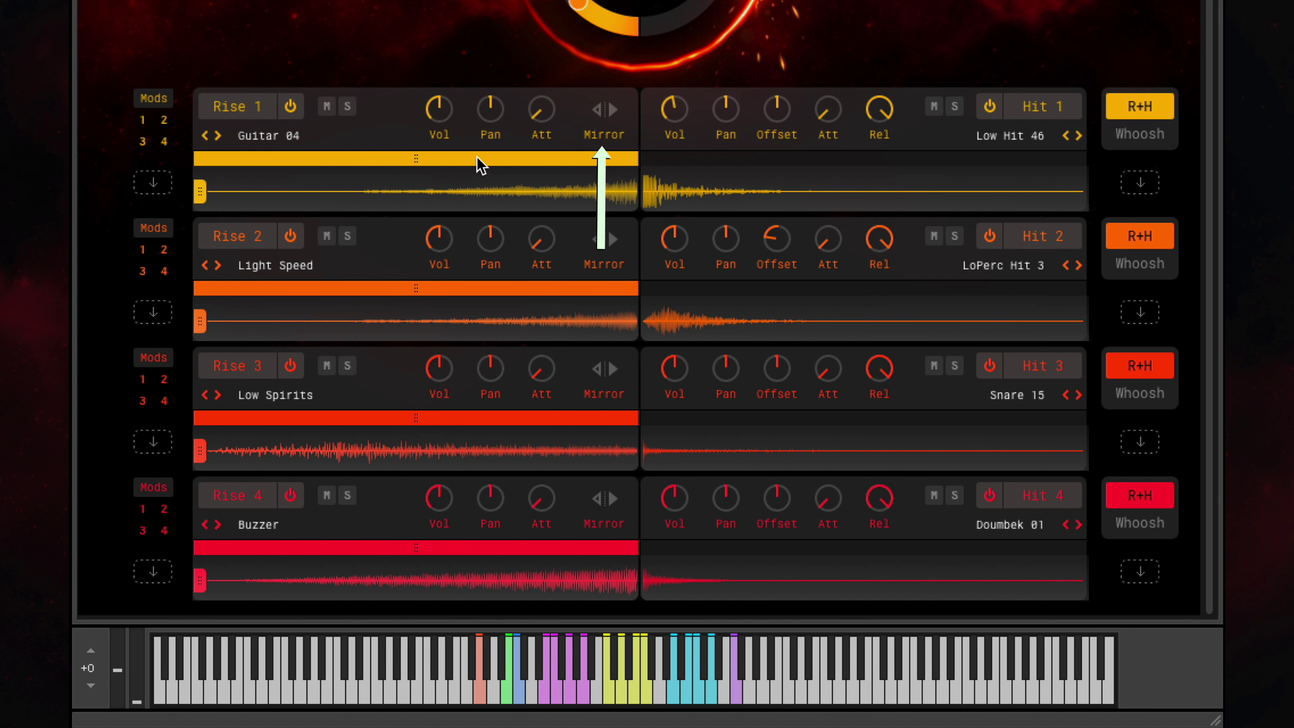
left_click(604, 114)
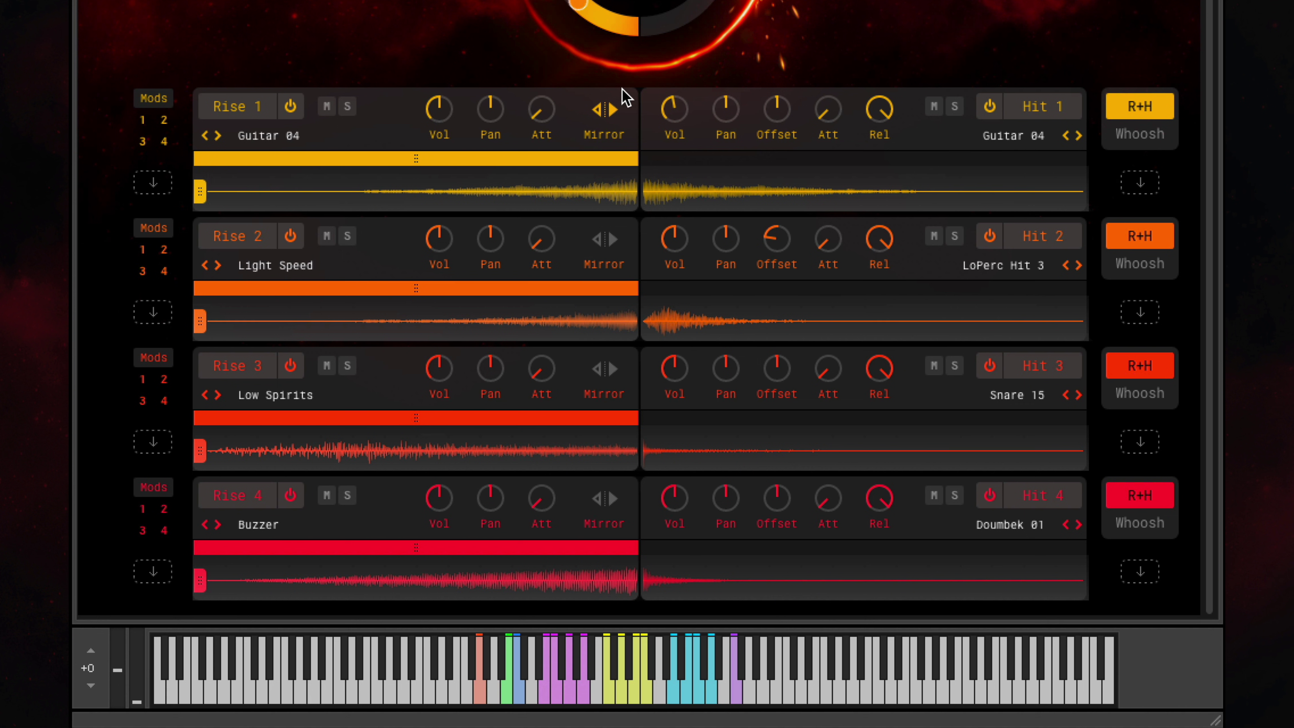
left_click(613, 109)
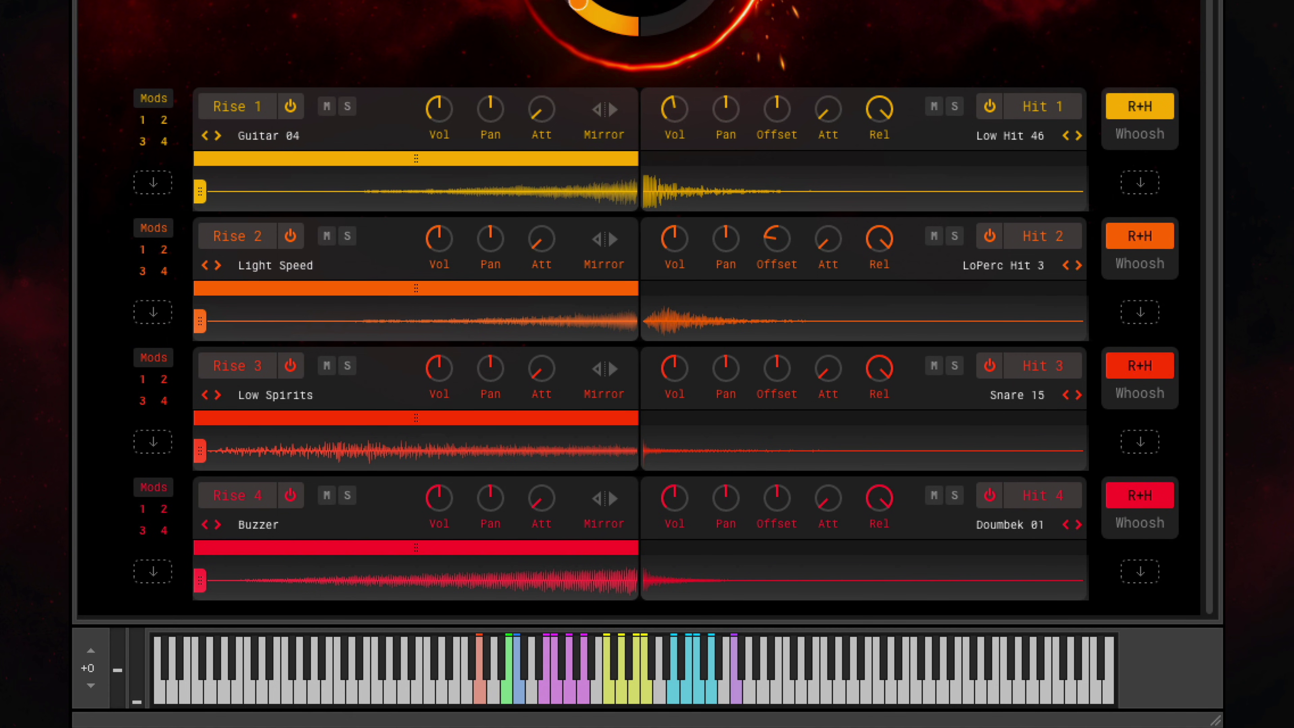
Raise Rise 1's attack and adjust Hit 1's release
mouse_move(548, 100)
left_mouse_down()
mouse_move(574, 19)
mouse_move(548, 109)
left_mouse_up()
mouse_move(874, 118)
left_mouse_down()
mouse_move(871, 165)
mouse_move(867, 124)
left_mouse_up()
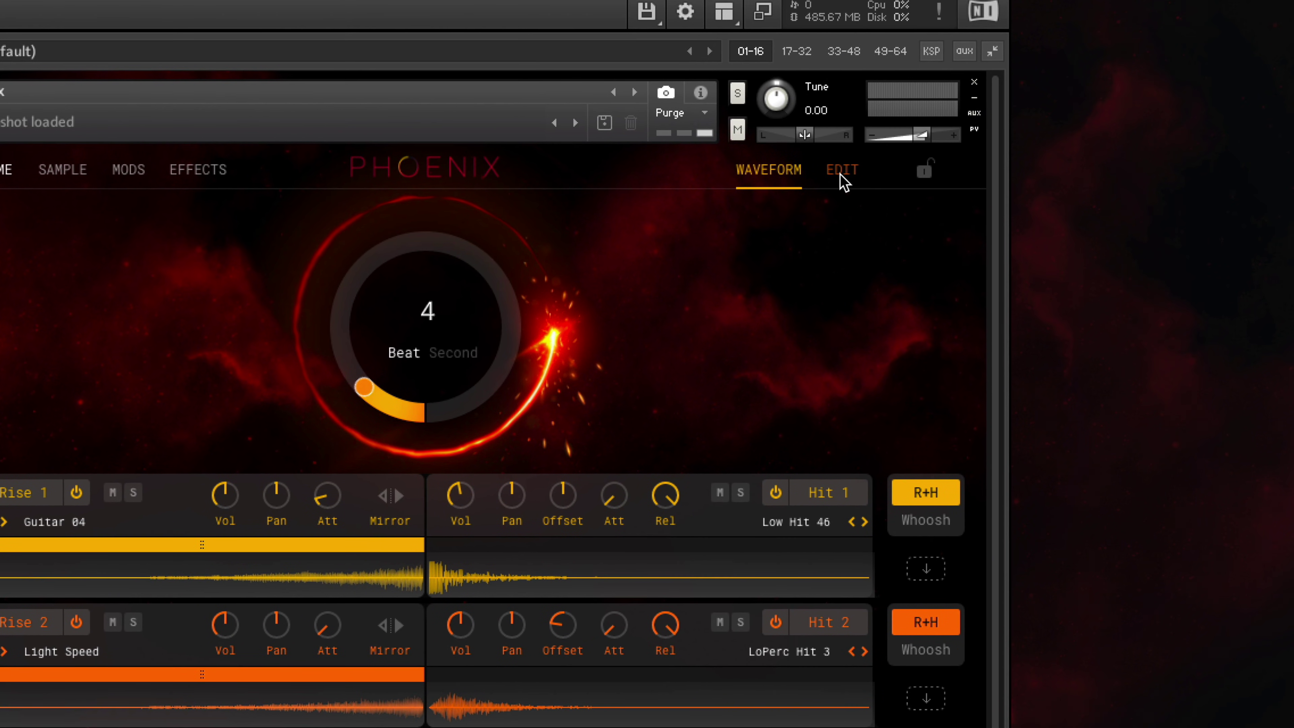
Show the engines' edit controls, and enable and disable the Tail option for the first two engines
left_click(914, 39)
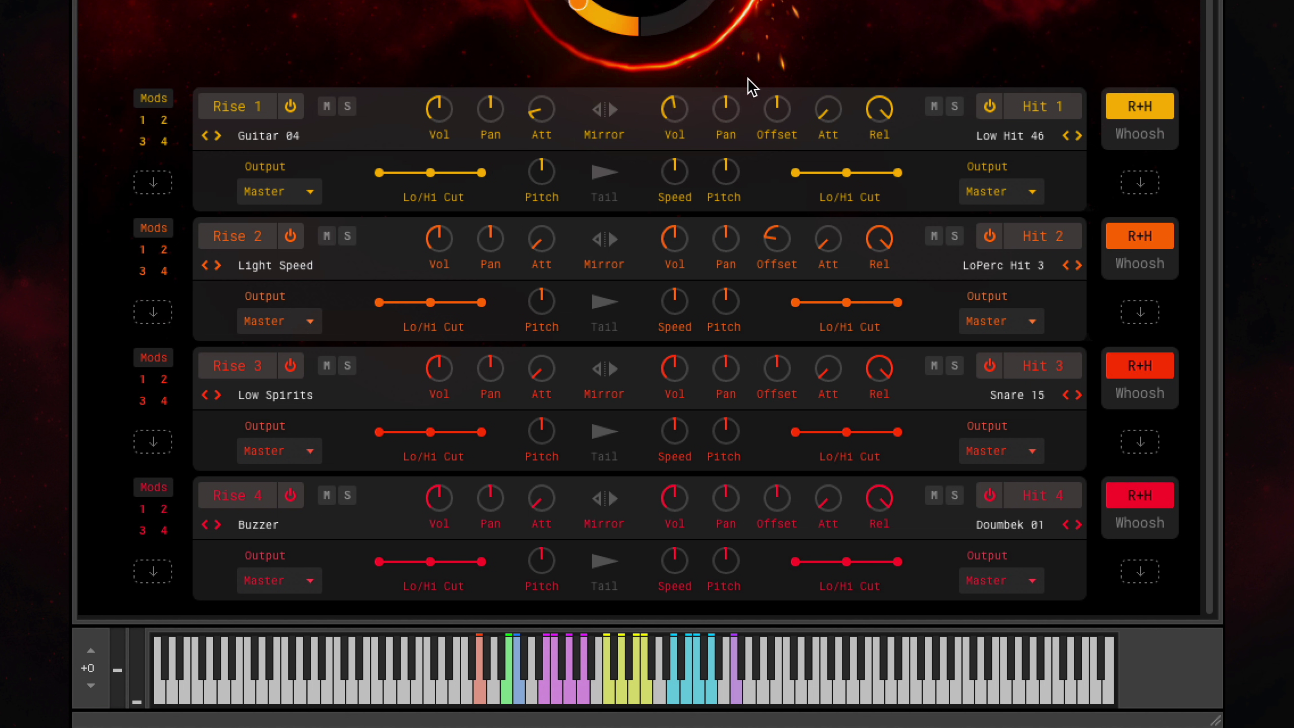
left_click(599, 174)
left_click(601, 301)
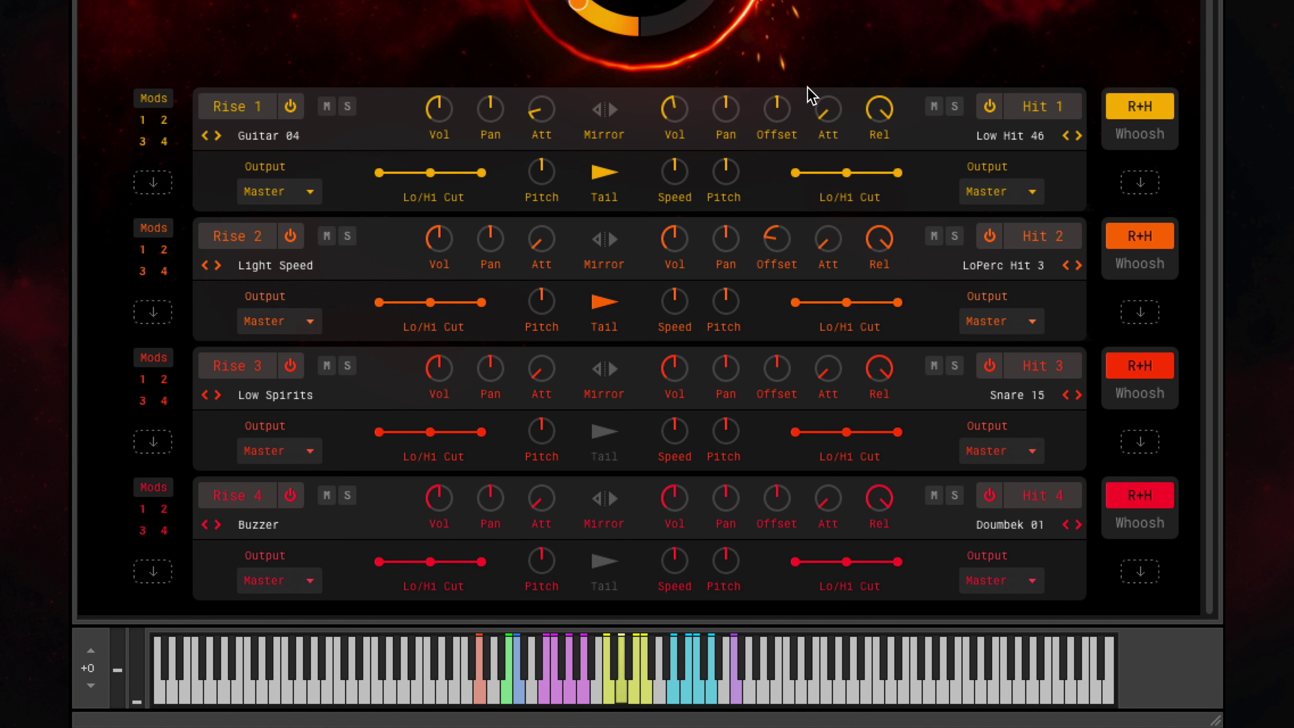
left_click(604, 302)
left_click(604, 173)
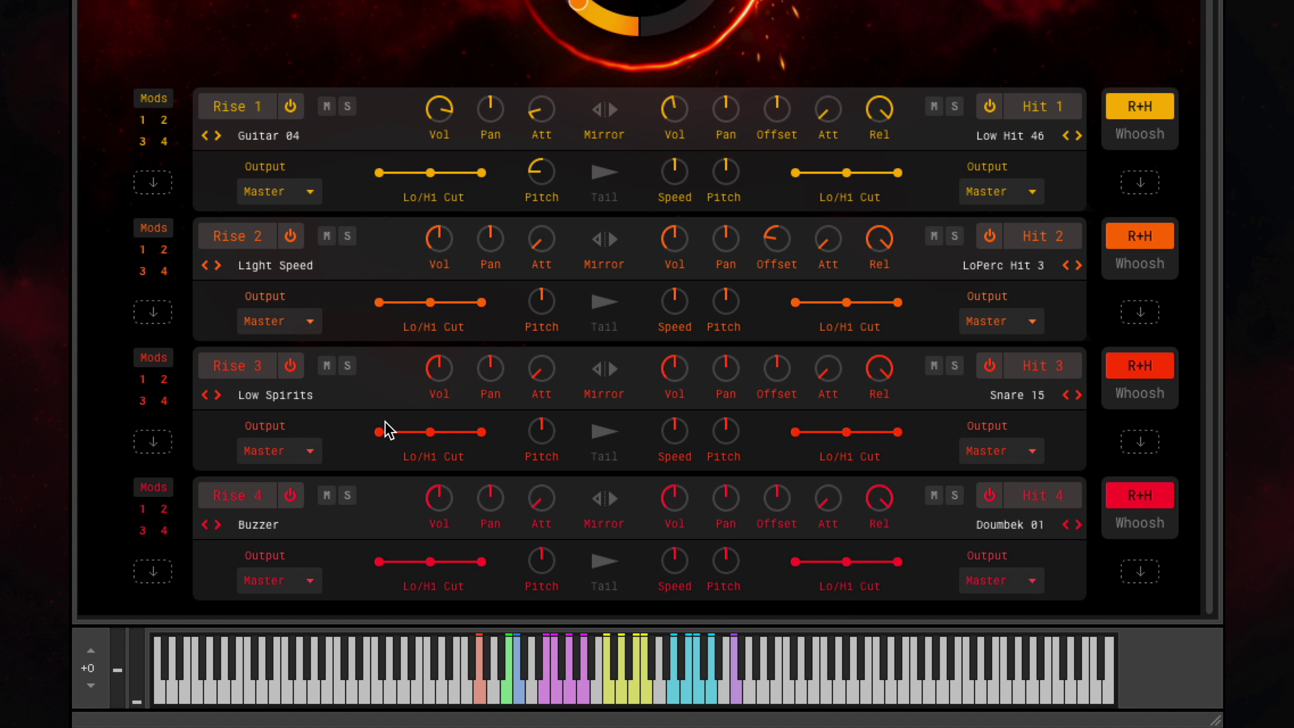
Raise the low cut of Rise 3's Lo/Hi Cut filter to about a third of its range
left_click_drag(380, 431, 348, 434)
left_click_drag(379, 432, 415, 432)
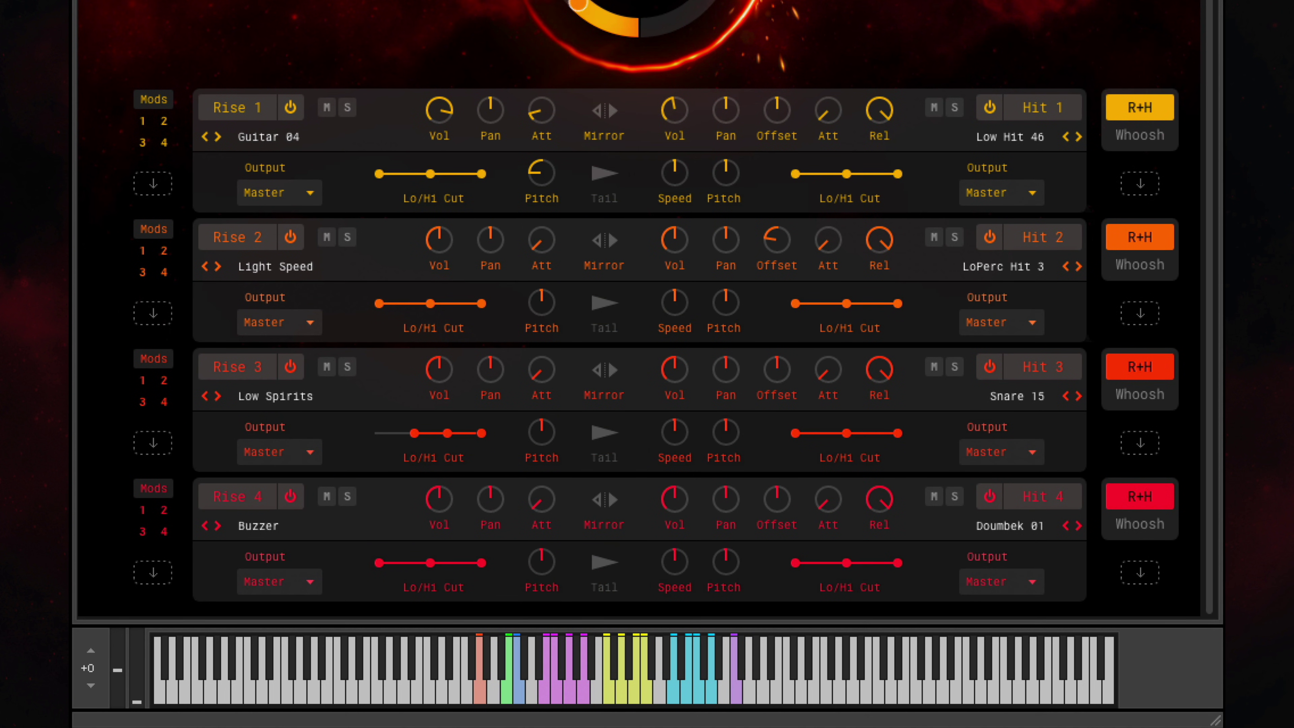
Route Rise 1 to Out 1 and Hit 1 to Out 2
left_click(282, 192)
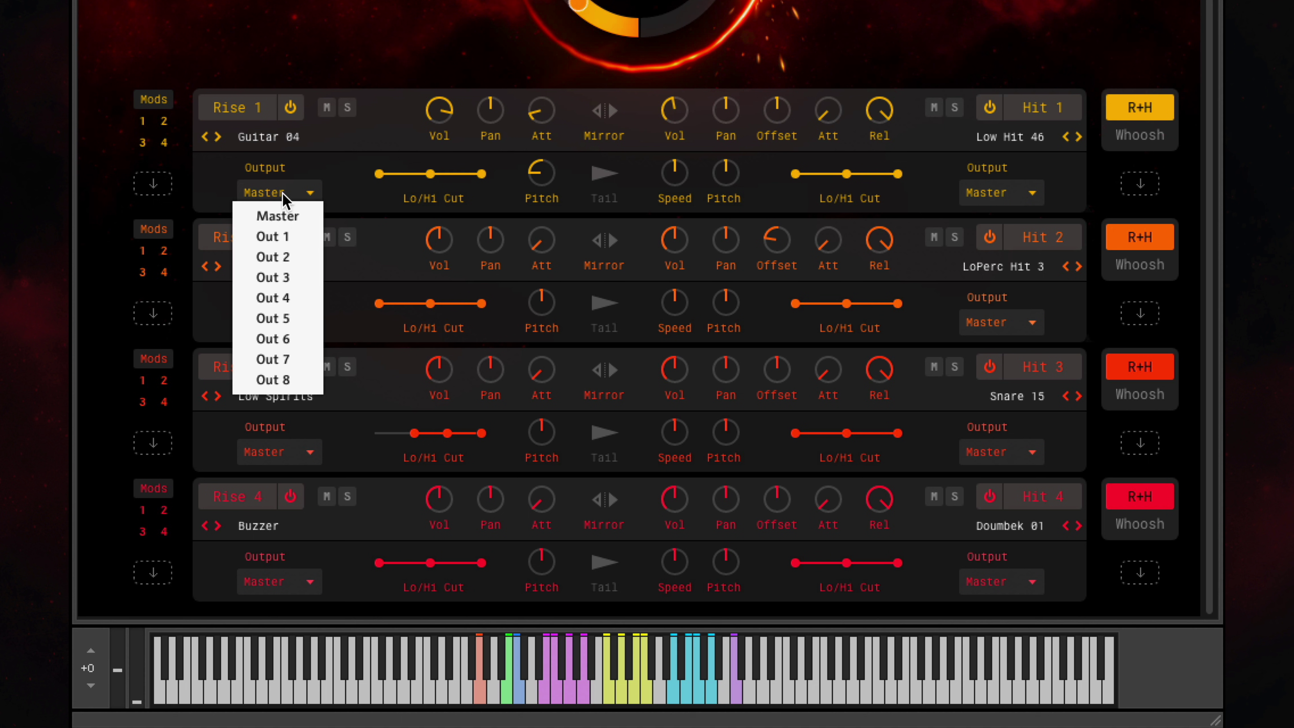
left_click(277, 238)
left_click(991, 194)
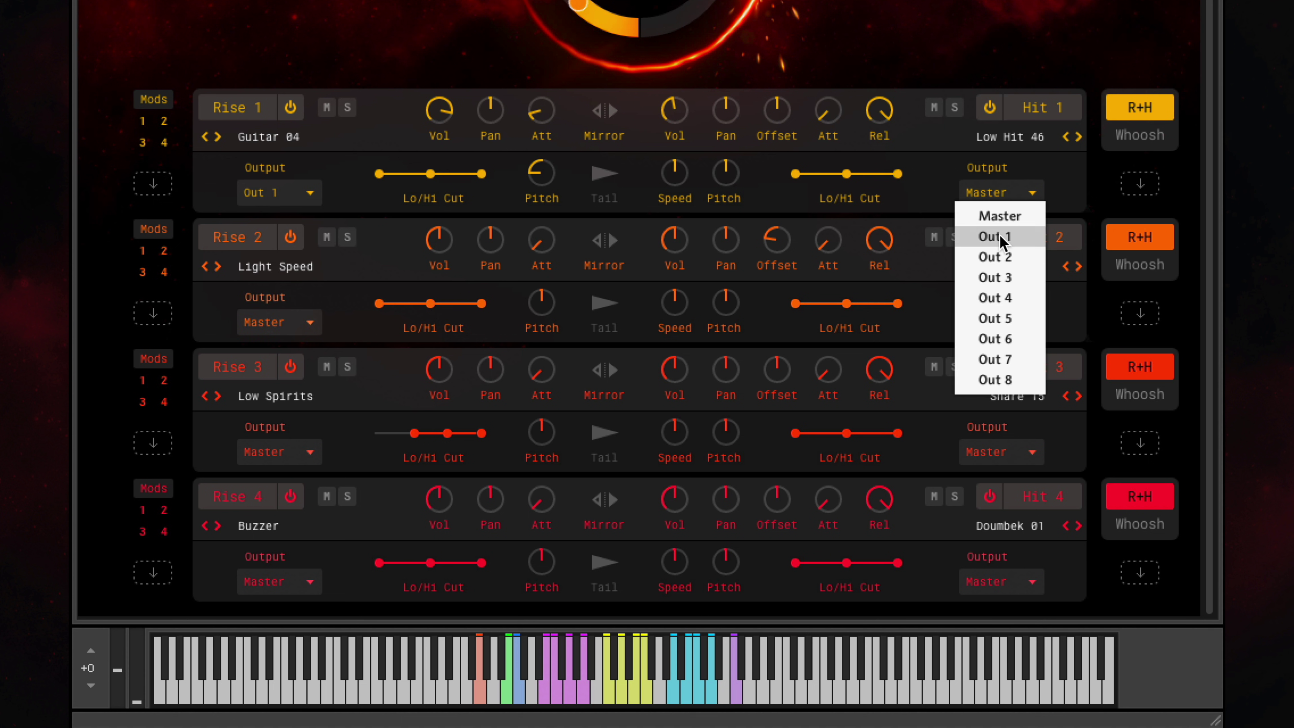
left_click(998, 256)
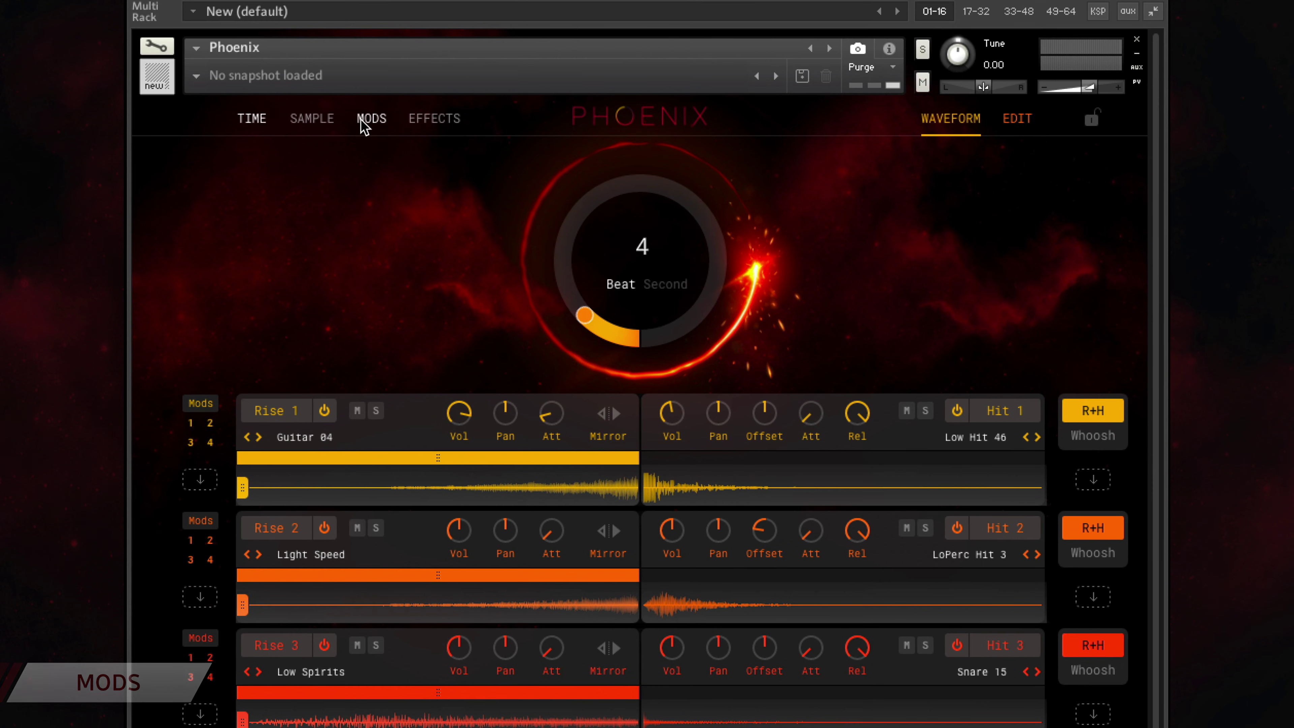
Open the modulation controls and enable mod 1 for the second engine
left_click(377, 125)
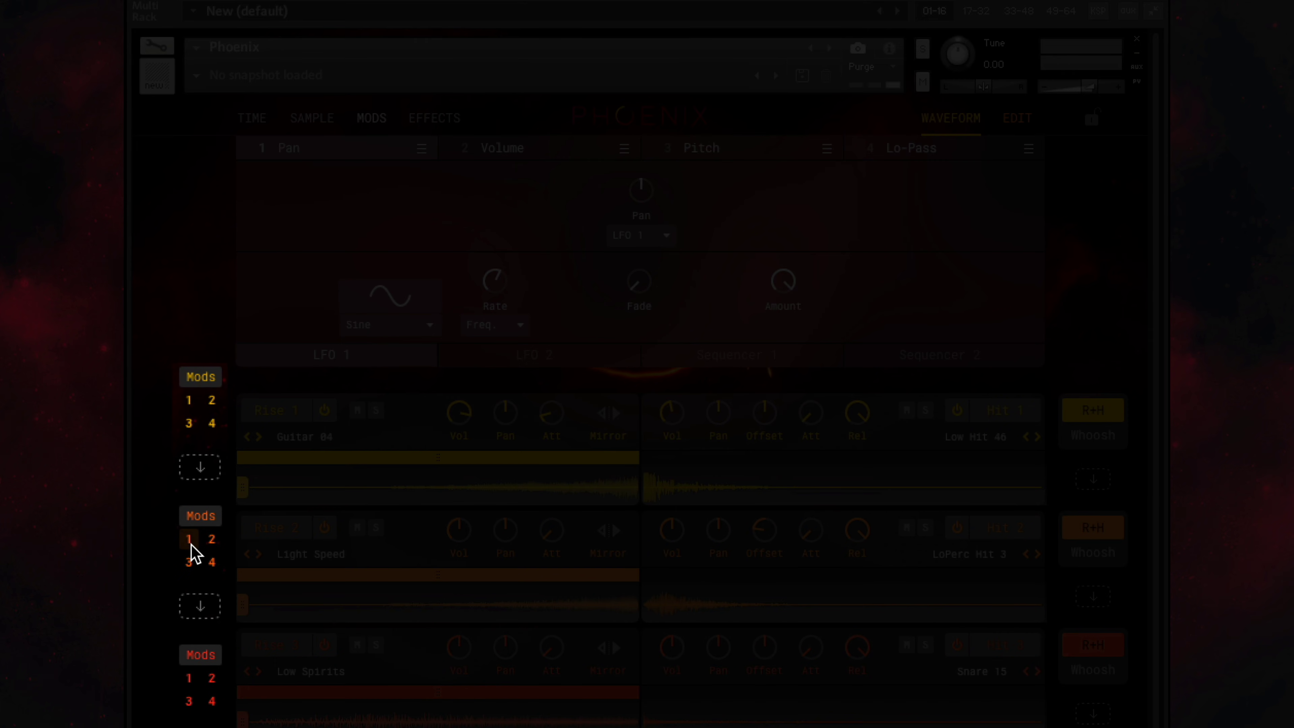
left_click(191, 543)
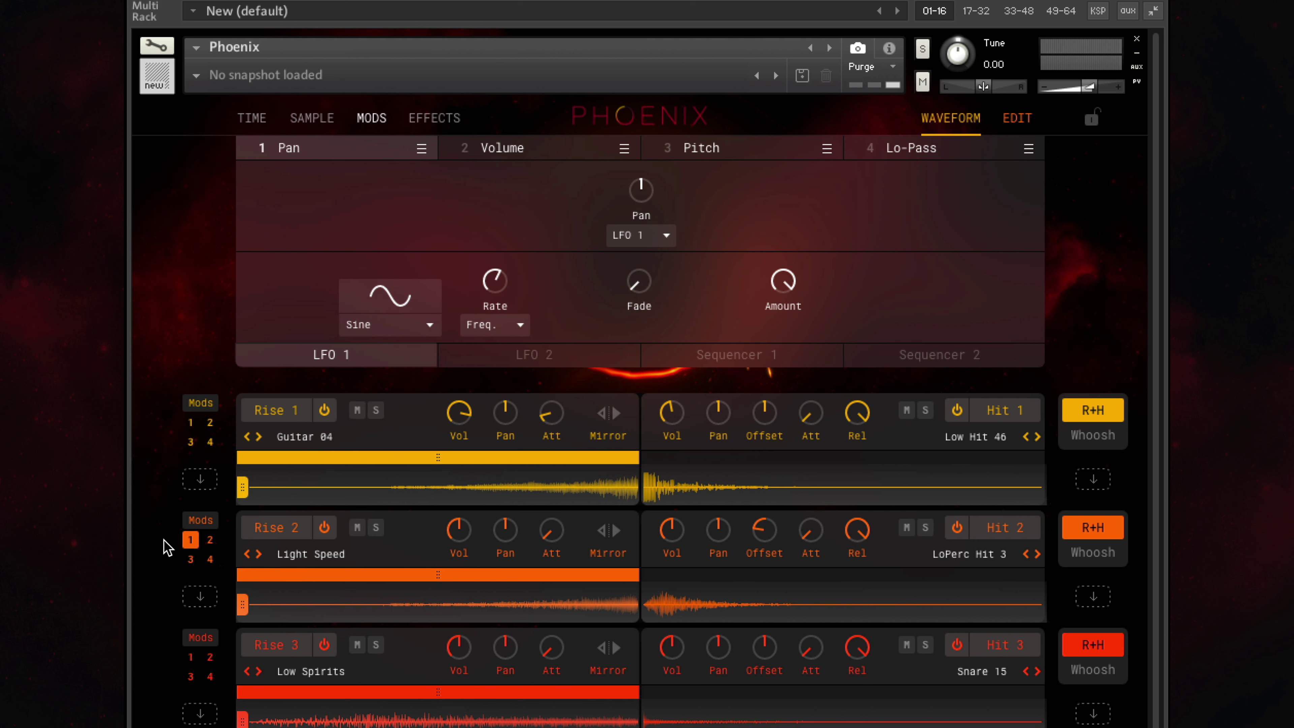
Try applying the second engine's mods to R+H and to Hit, and return the target to Rise
left_click(201, 520)
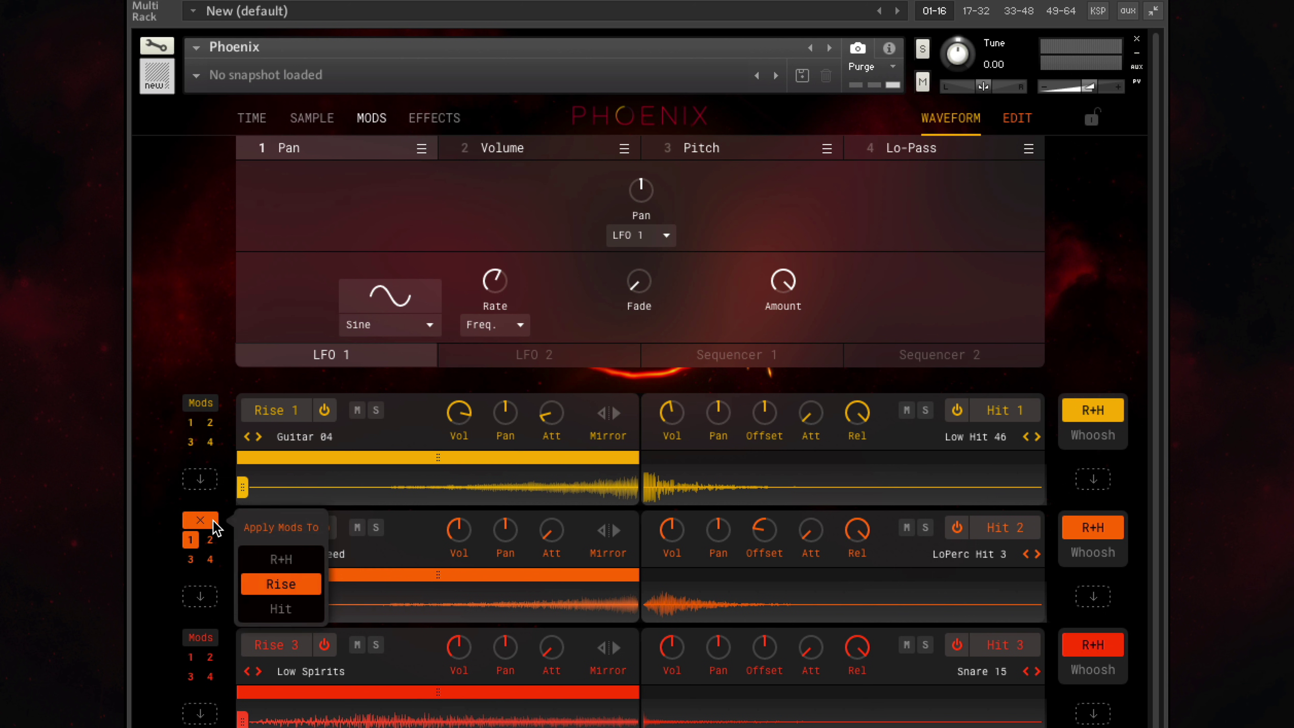
left_click(281, 560)
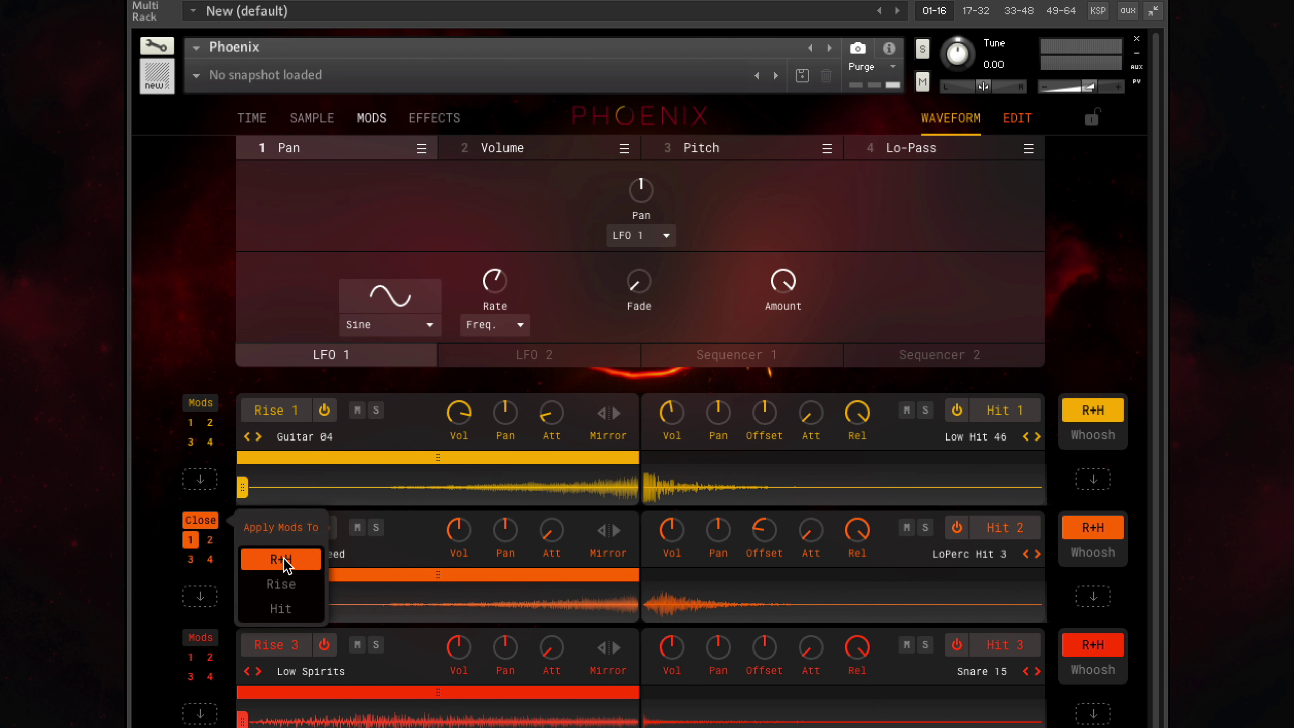
left_click(282, 609)
left_click(285, 585)
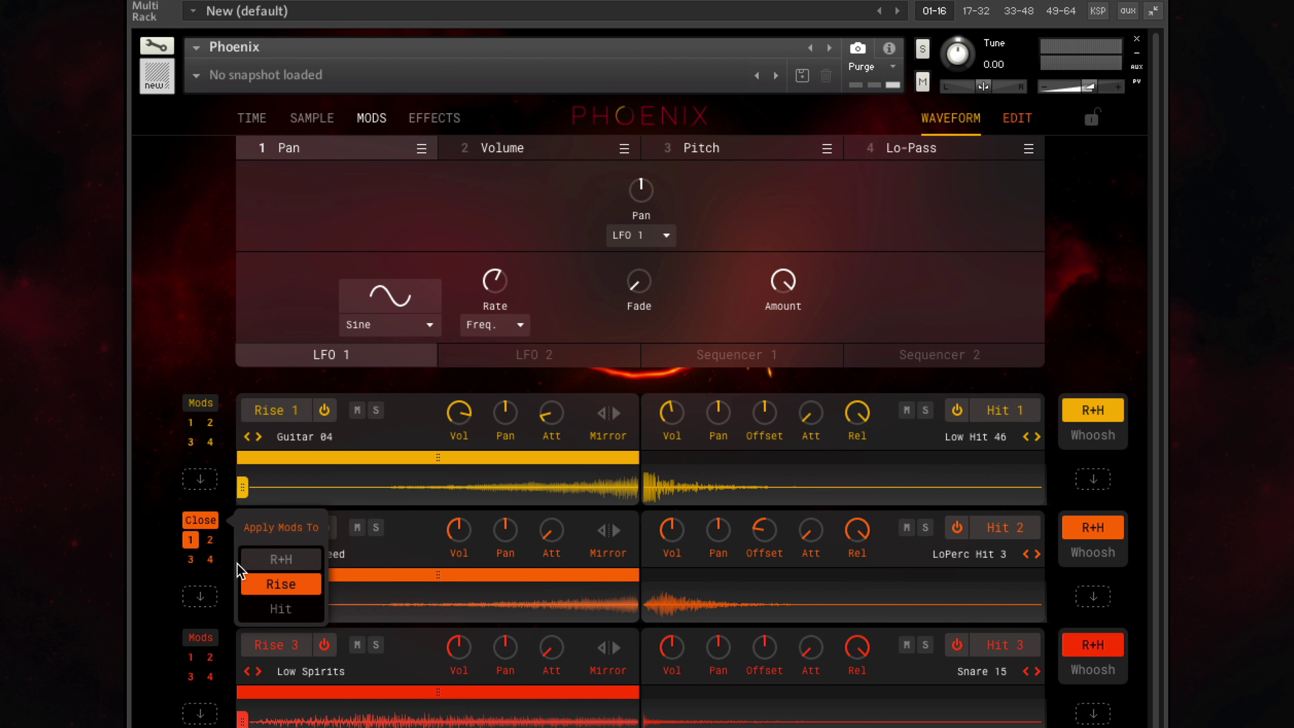
left_click(200, 520)
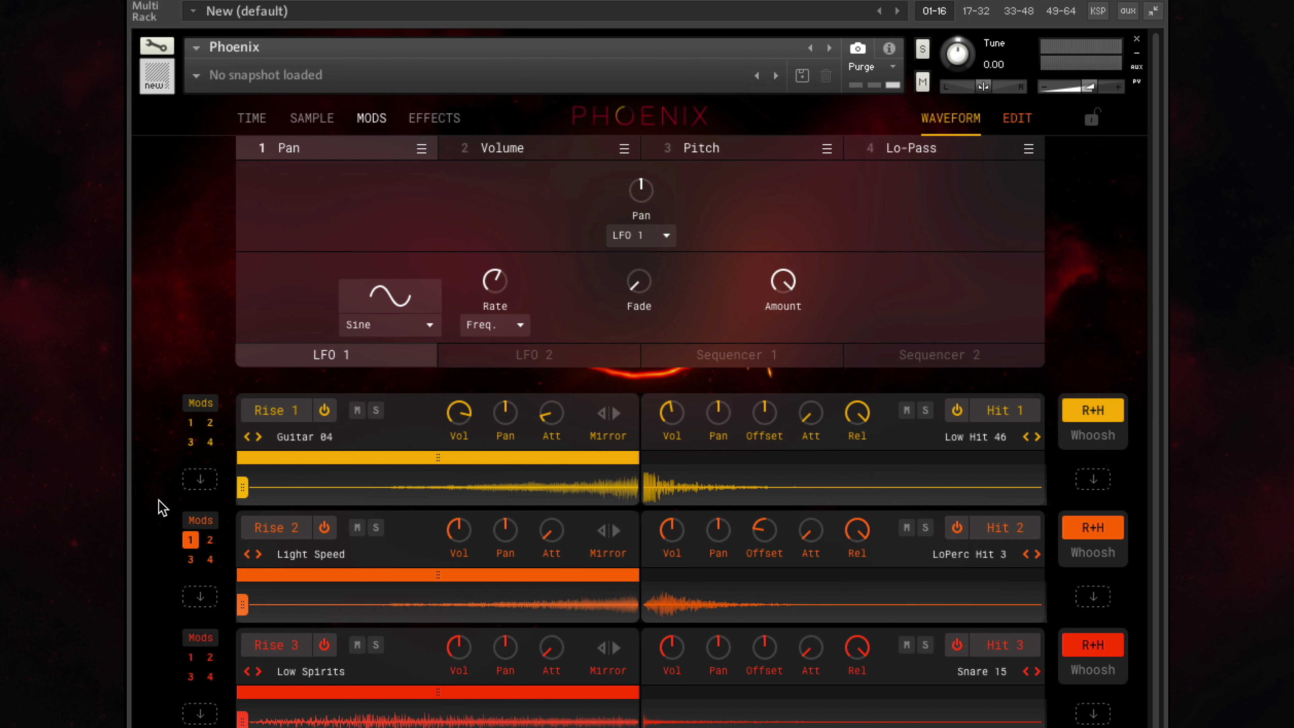
Keep the Pan mod's LFO 1 rate on Freq. and adjust the LFO's fade and amount
left_click(398, 330)
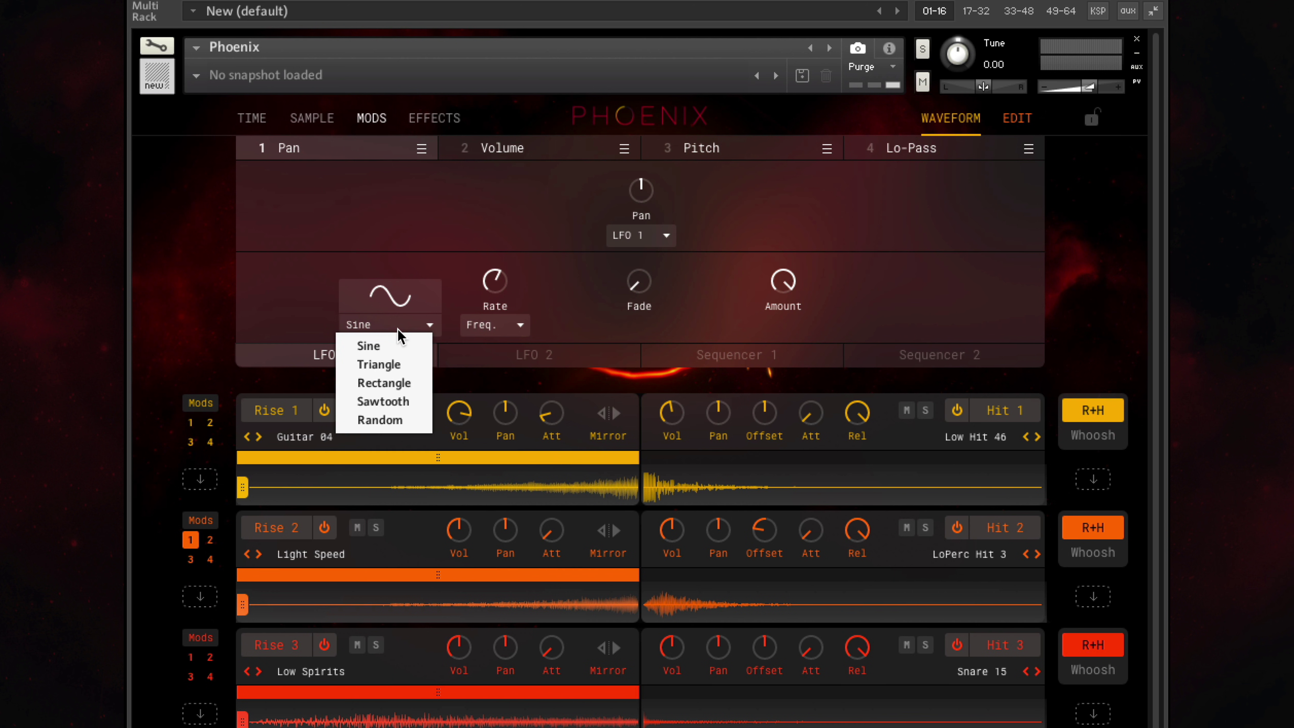
left_click(466, 307)
left_click(511, 330)
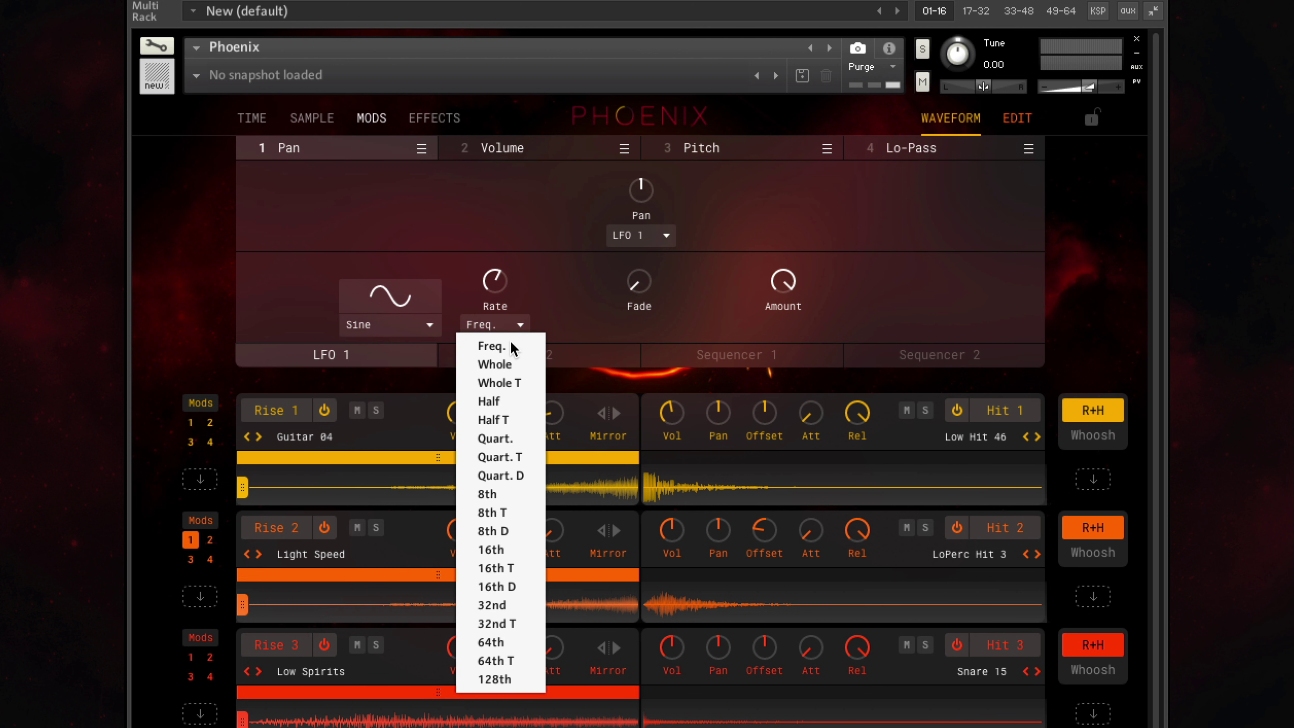
left_click(511, 347)
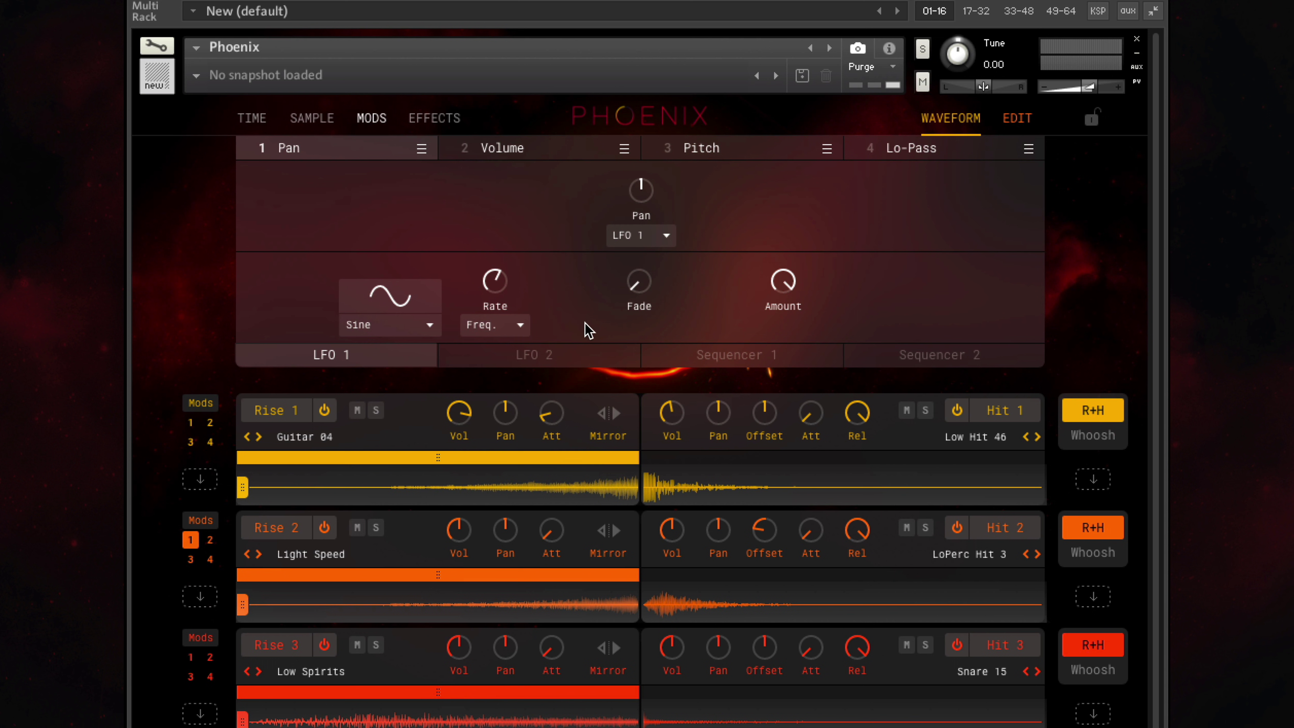
left_click_drag(651, 269, 663, 209)
left_click_drag(781, 284, 855, 296)
Change mod 2 to Reverb and modulate its Send Level with Seq. 1
left_click(627, 149)
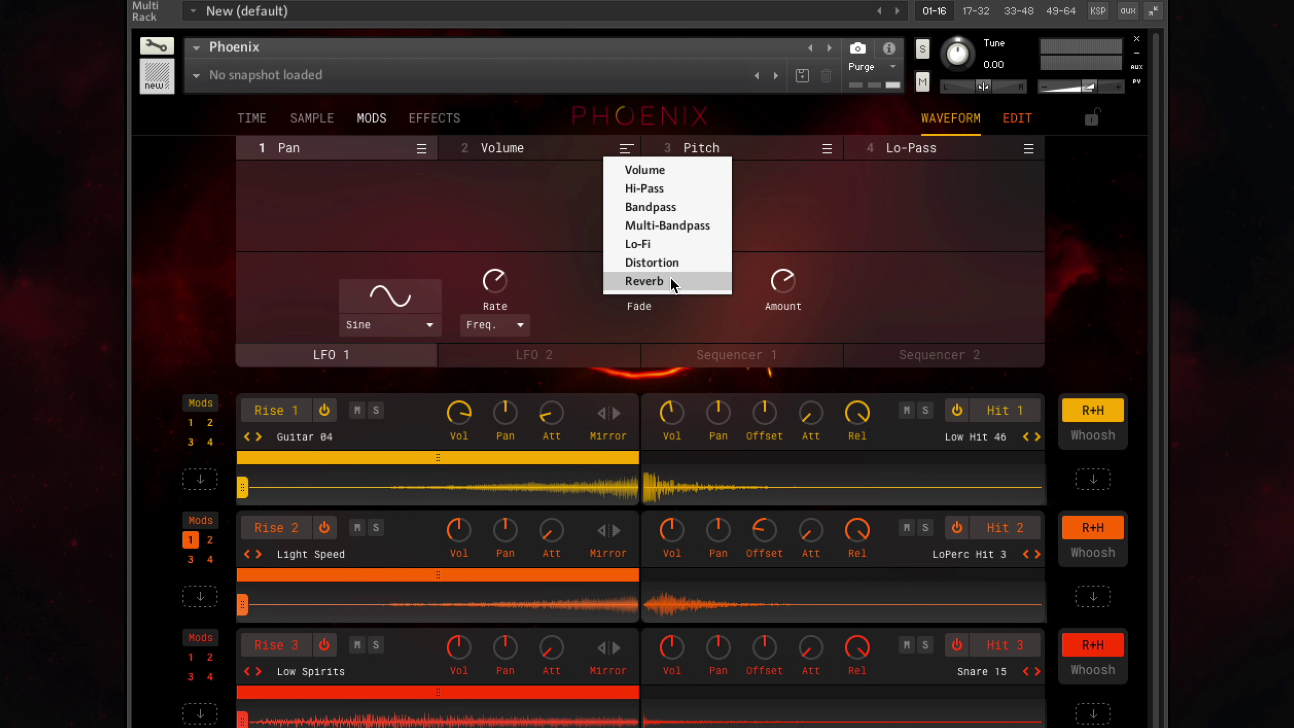
left_click(645, 280)
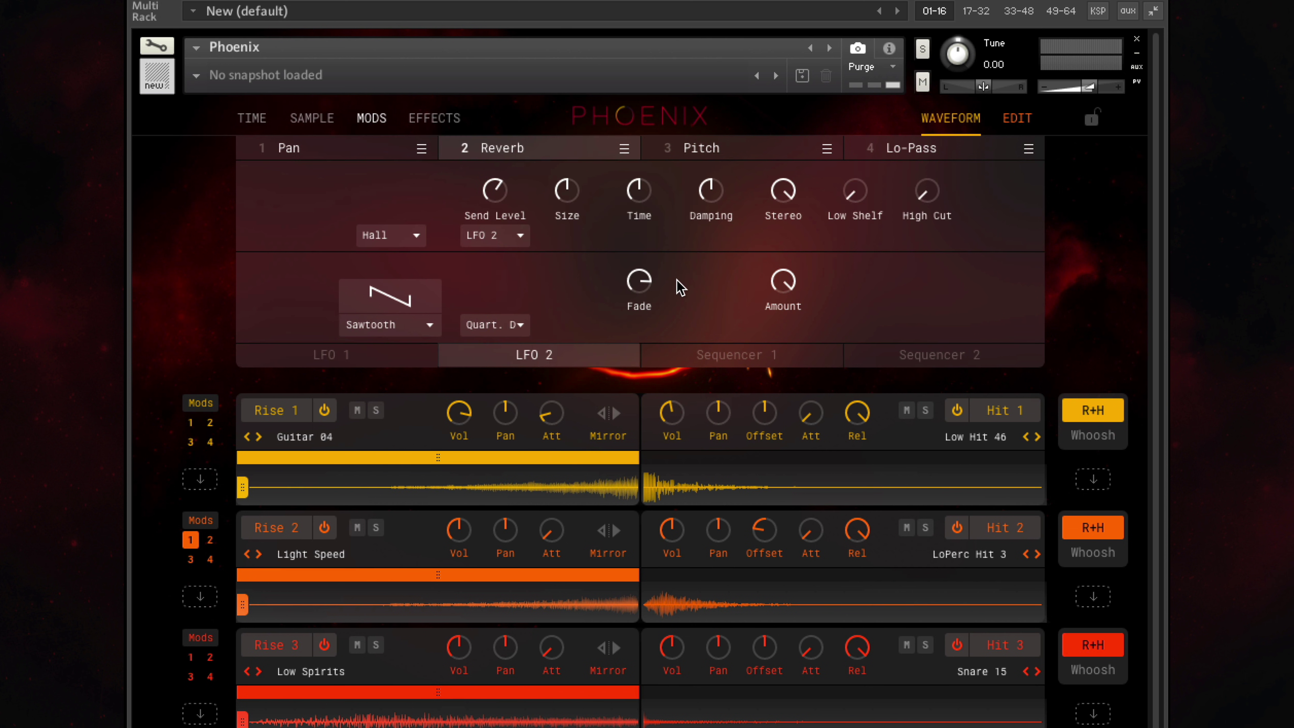
left_click(517, 235)
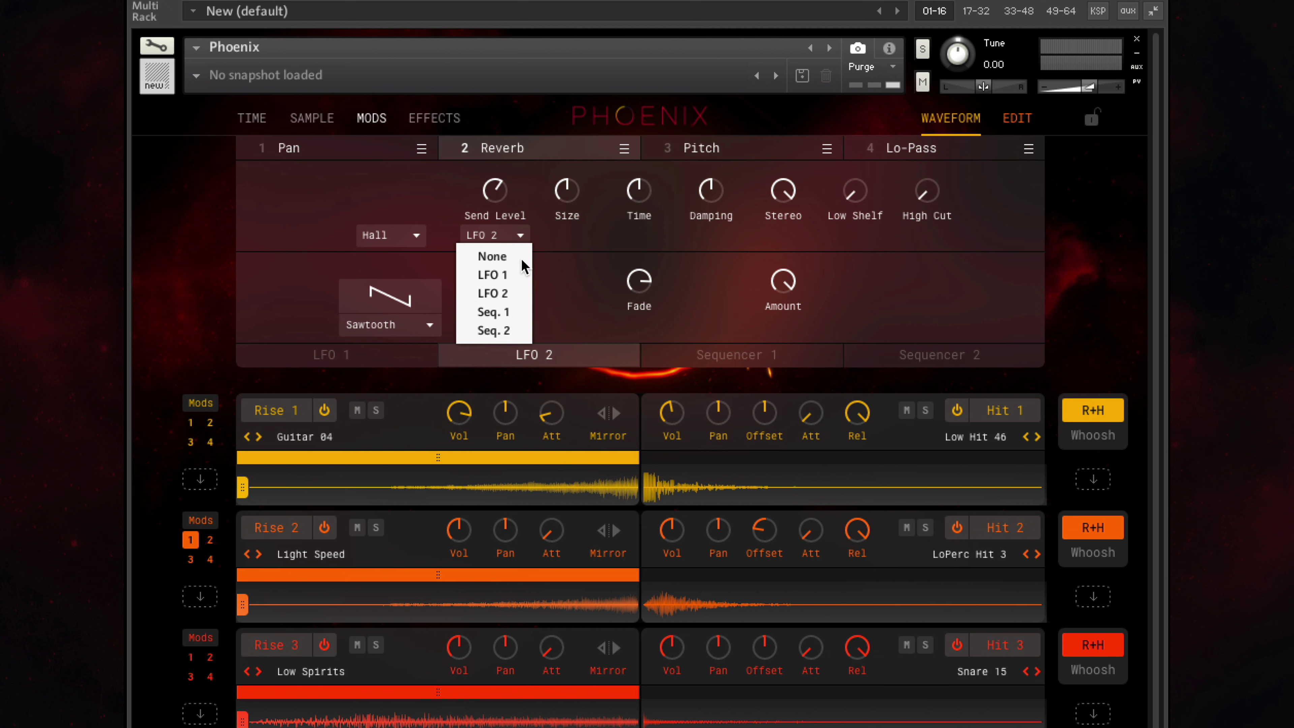
left_click(512, 312)
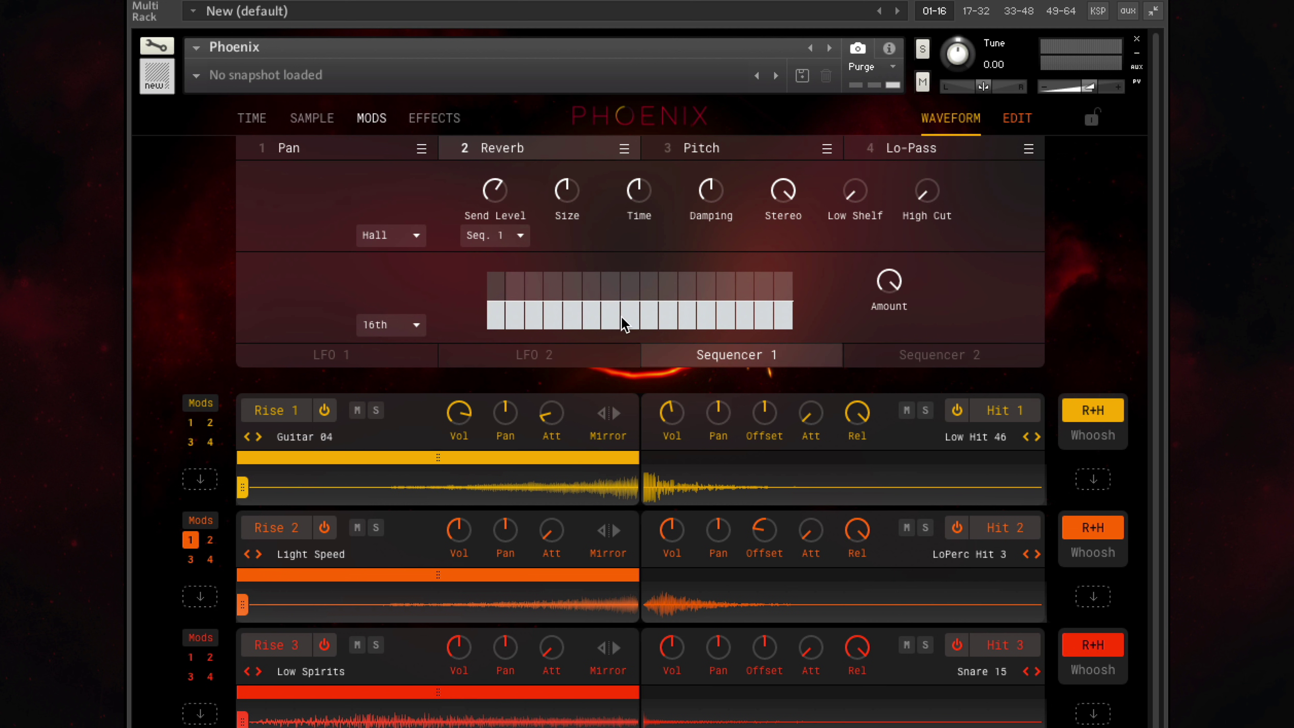
Draw rising levels across the last four steps of Sequencer 1 and try enabling mod 2 for the second and first engines
left_click(725, 322)
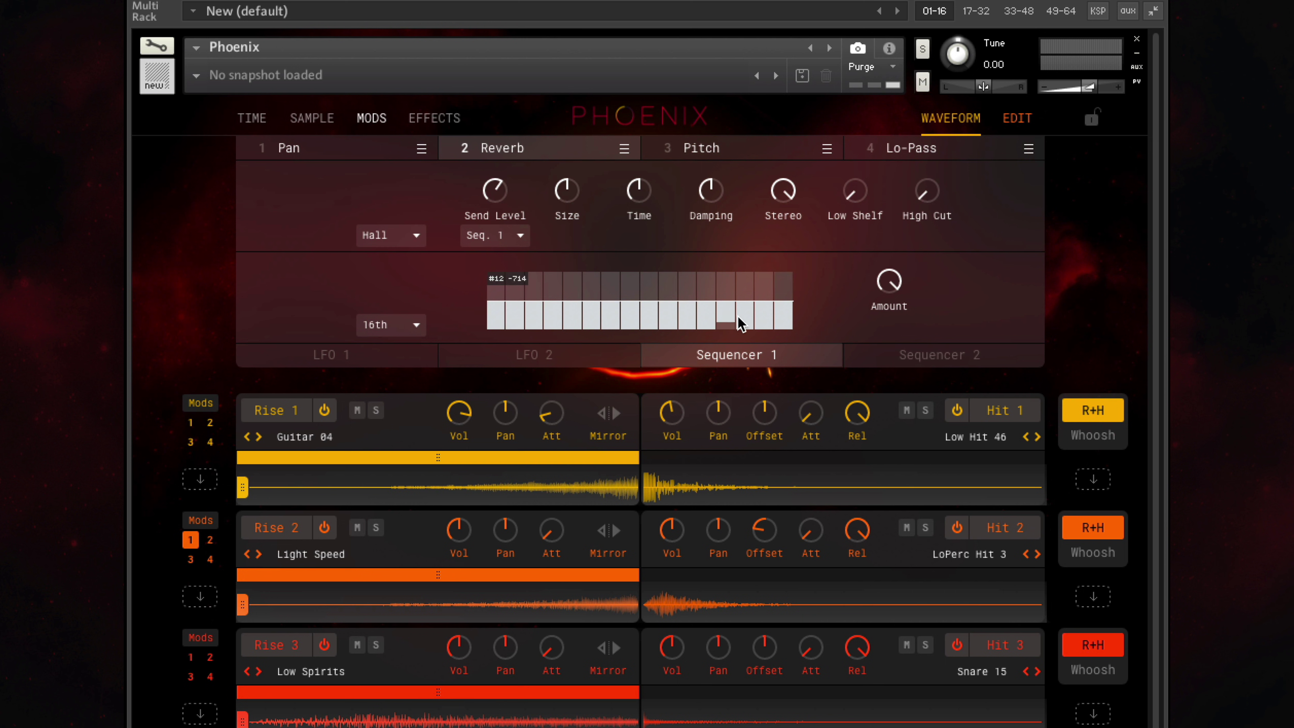
left_click_drag(769, 308, 795, 290)
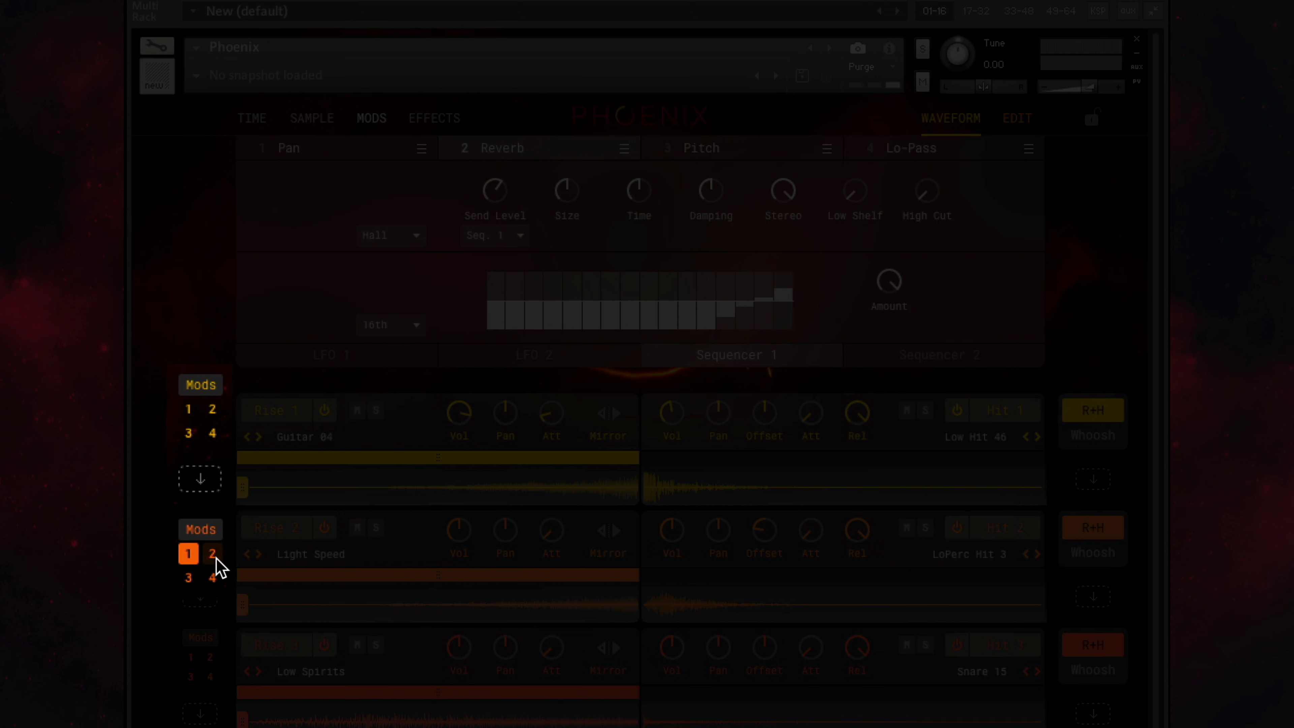
left_click(209, 539)
left_click(211, 409)
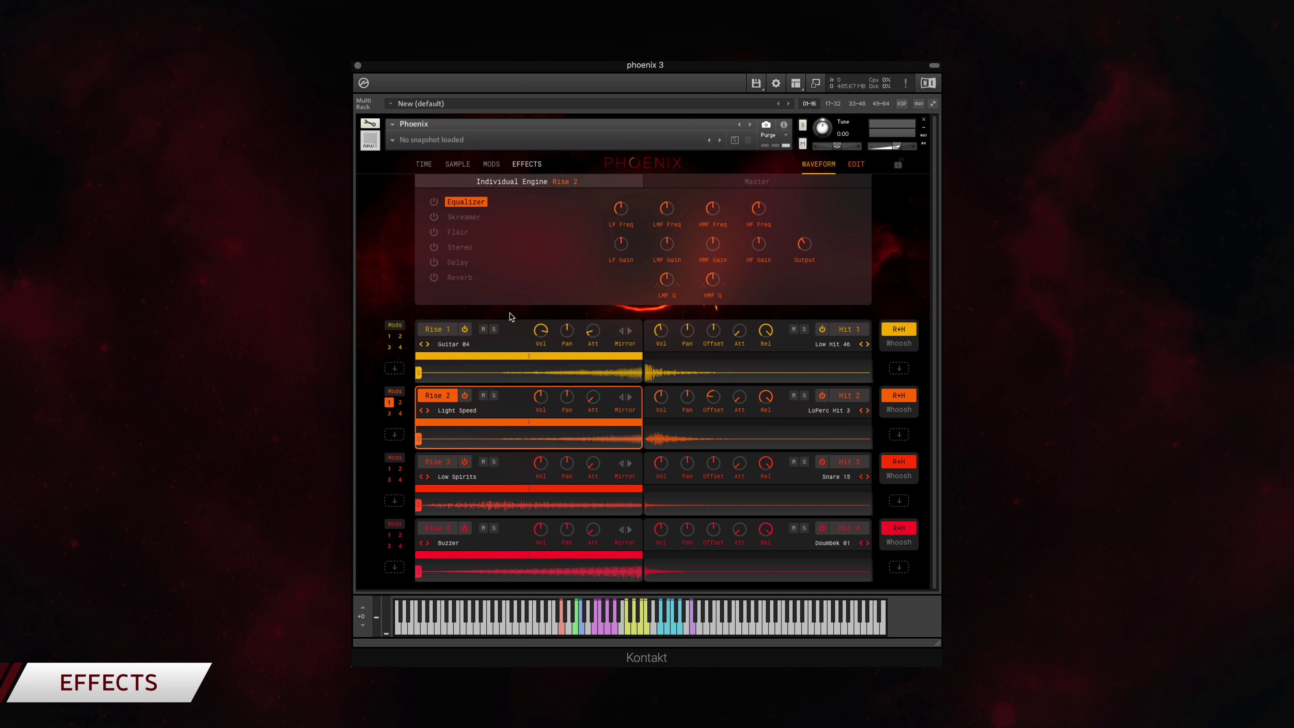
View the master effects, return to the individual engine effects and bring up the Compressor controls for Hit 1
left_click(725, 184)
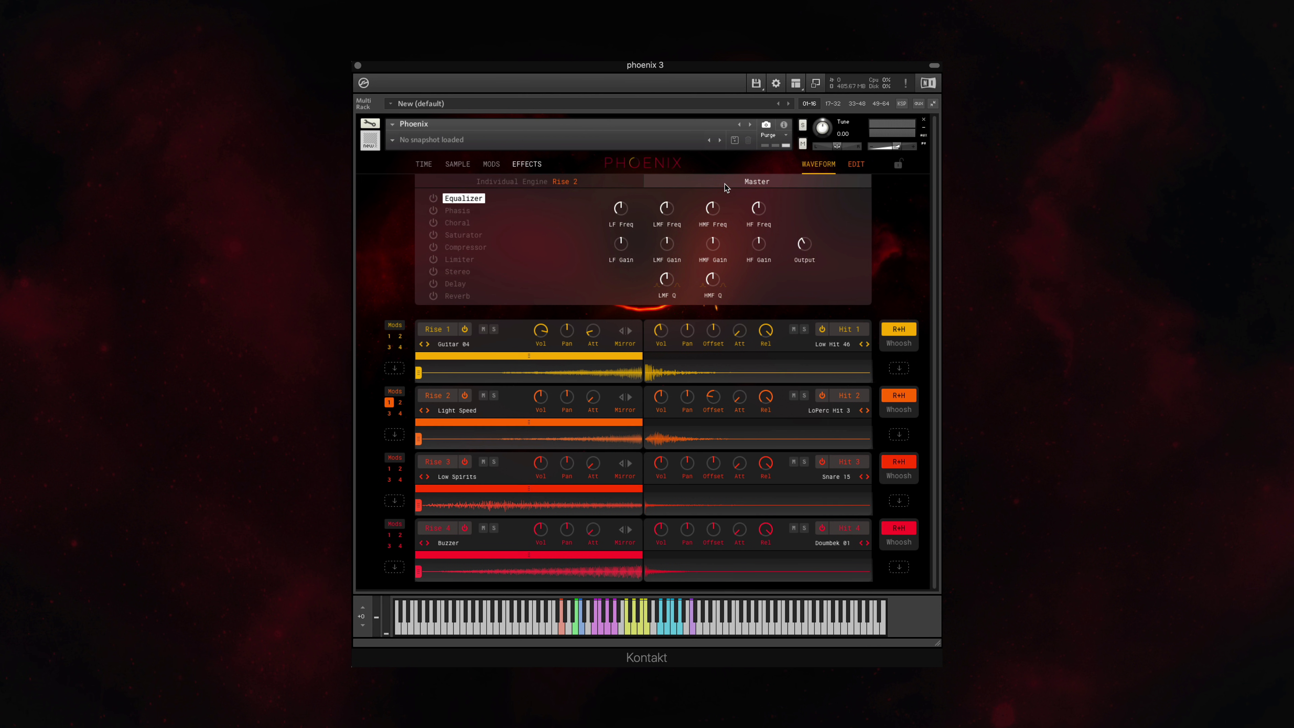
left_click(590, 185)
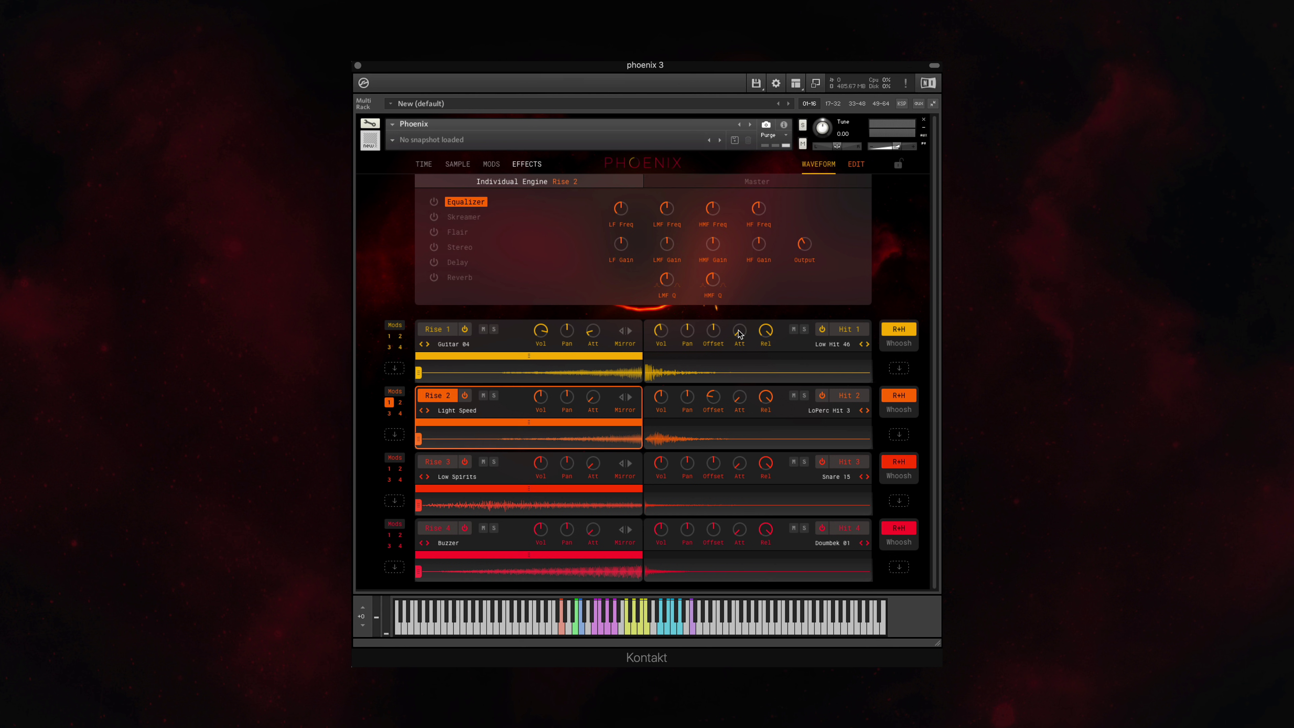
left_click(807, 347)
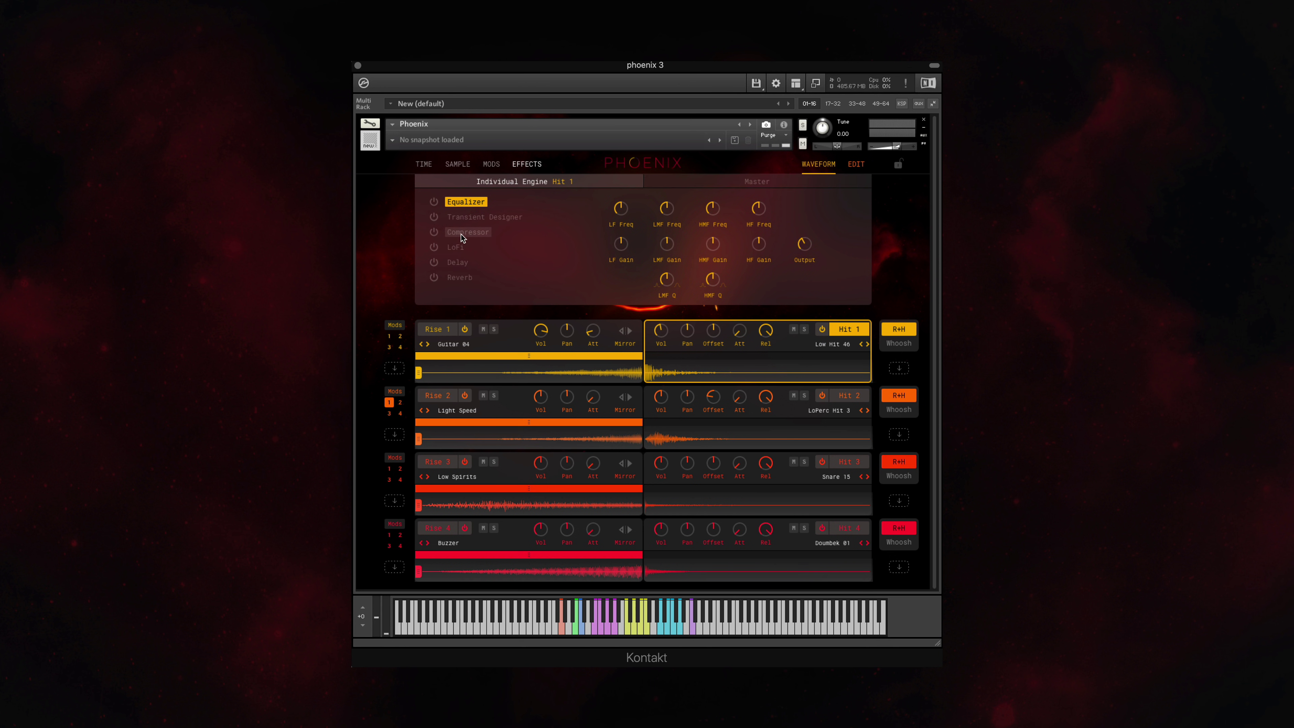
left_click(462, 236)
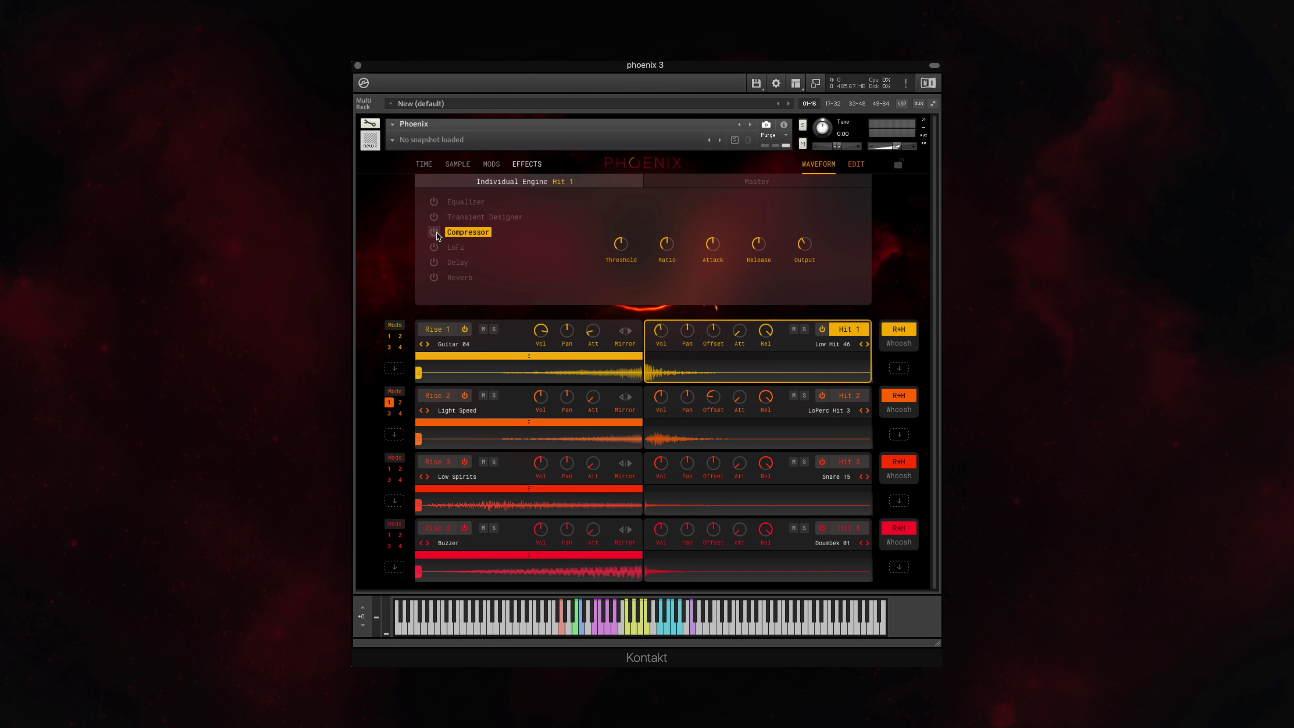